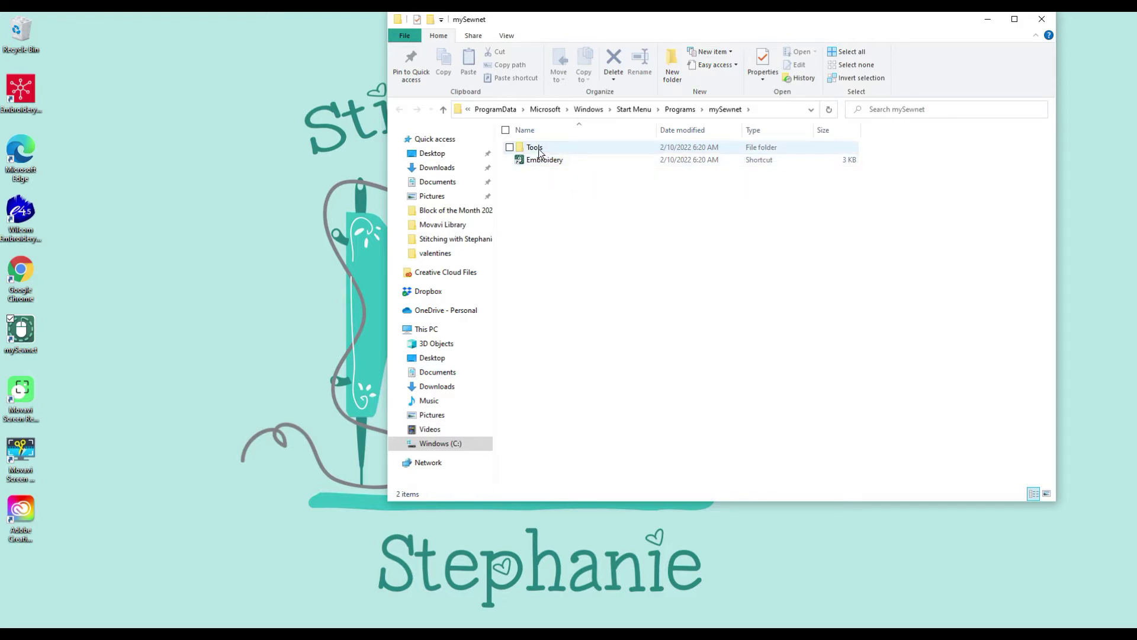
- Open the Tools folder under Start Menu > Programs > mySewnet
{"action": "double_click", "coordinate": [538, 148]}
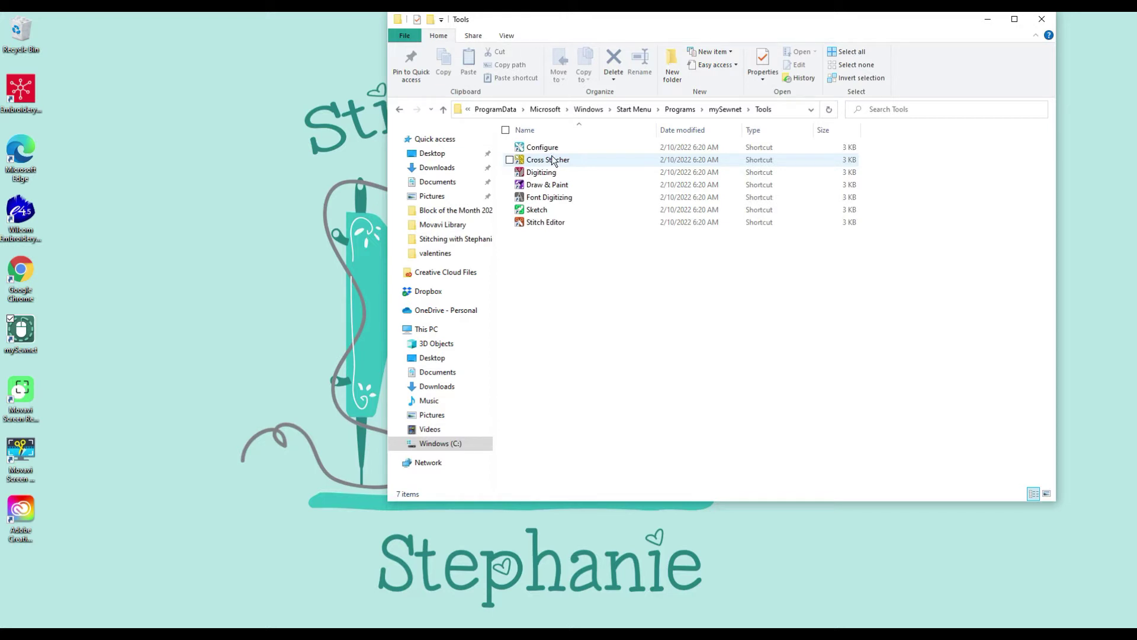
- Select the Configure shortcut in the mySewnet Tools folder
{"action": "mouse_move", "coordinate": [540, 161]}
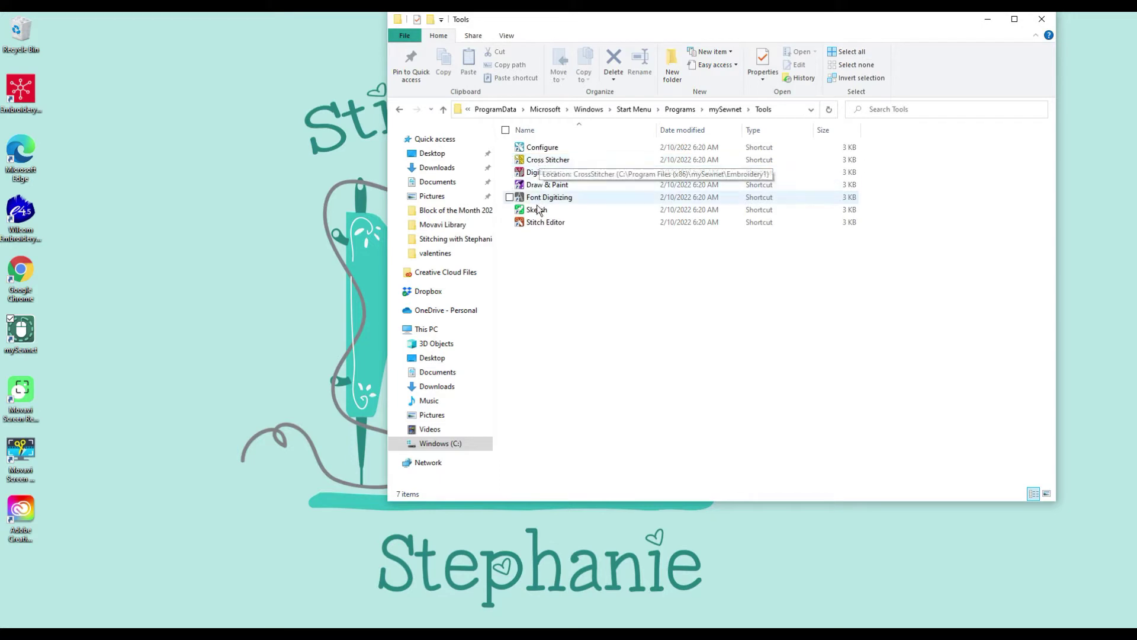
{"action": "left_click", "coordinate": [539, 153]}
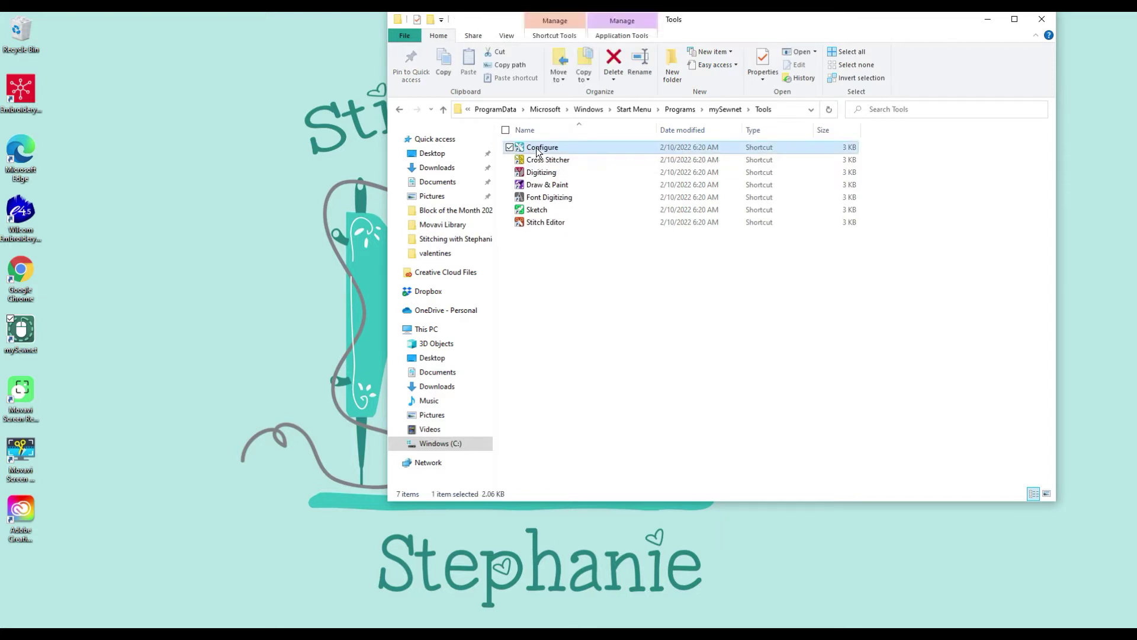
- Launch mySewnet Configure, check the account details, and show the Utilities page
{"action": "double_click", "coordinate": [538, 153]}
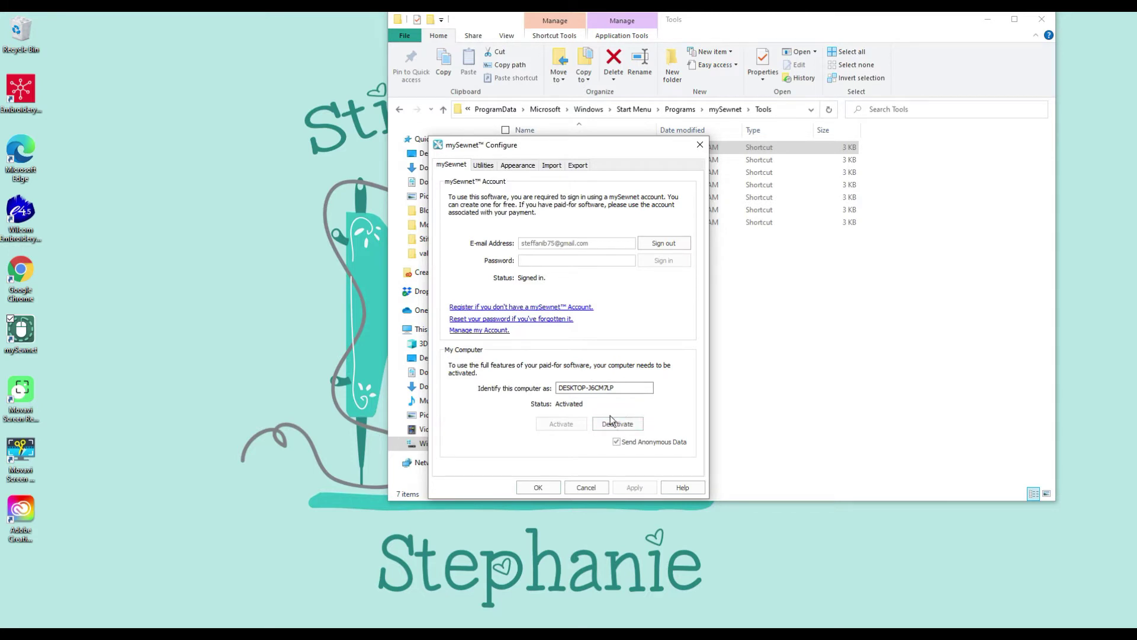
{"action": "left_click", "coordinate": [476, 336]}
{"action": "left_click", "coordinate": [483, 165]}
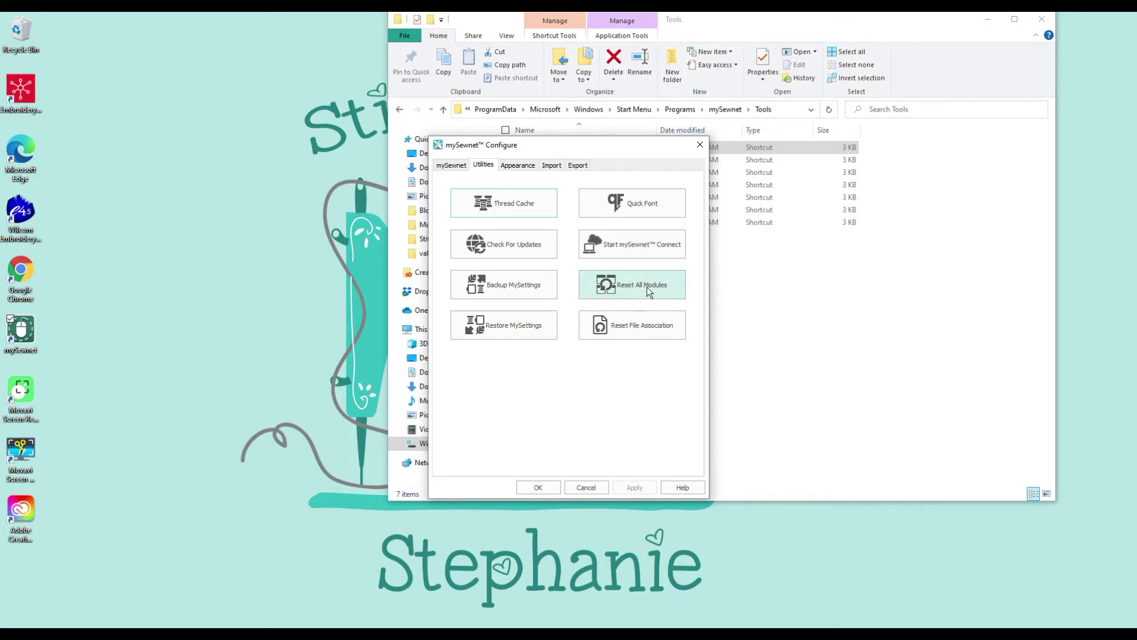
- Open the Reset File Associations list from the Utilities page
{"action": "left_click", "coordinate": [653, 329]}
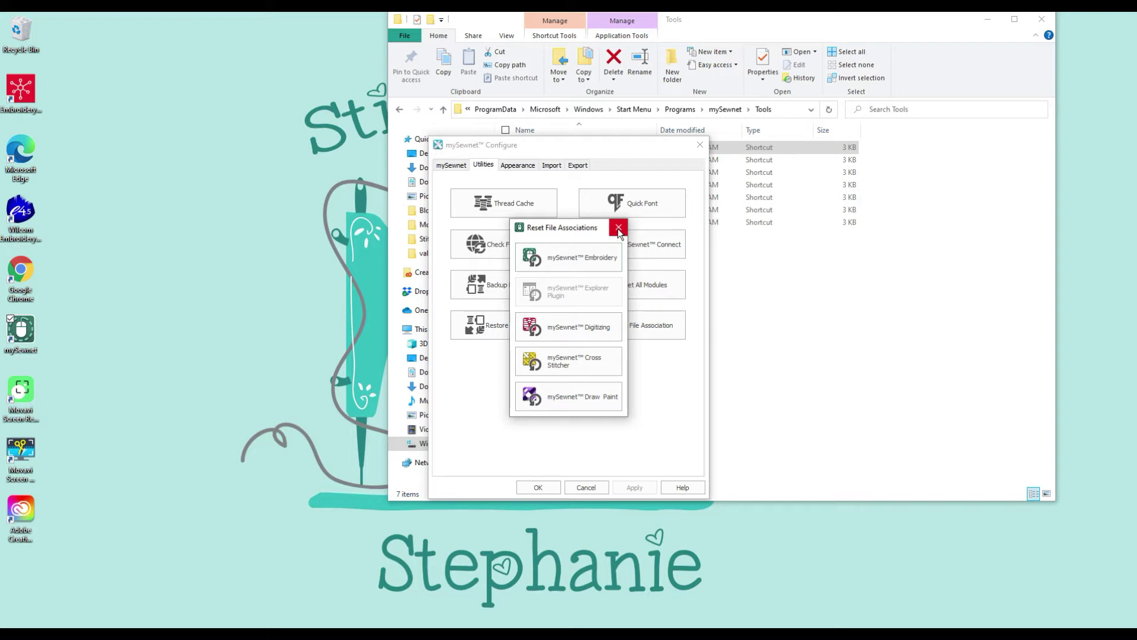
- Close the Reset File Associations dialog without resetting any module
{"action": "left_click", "coordinate": [619, 229]}
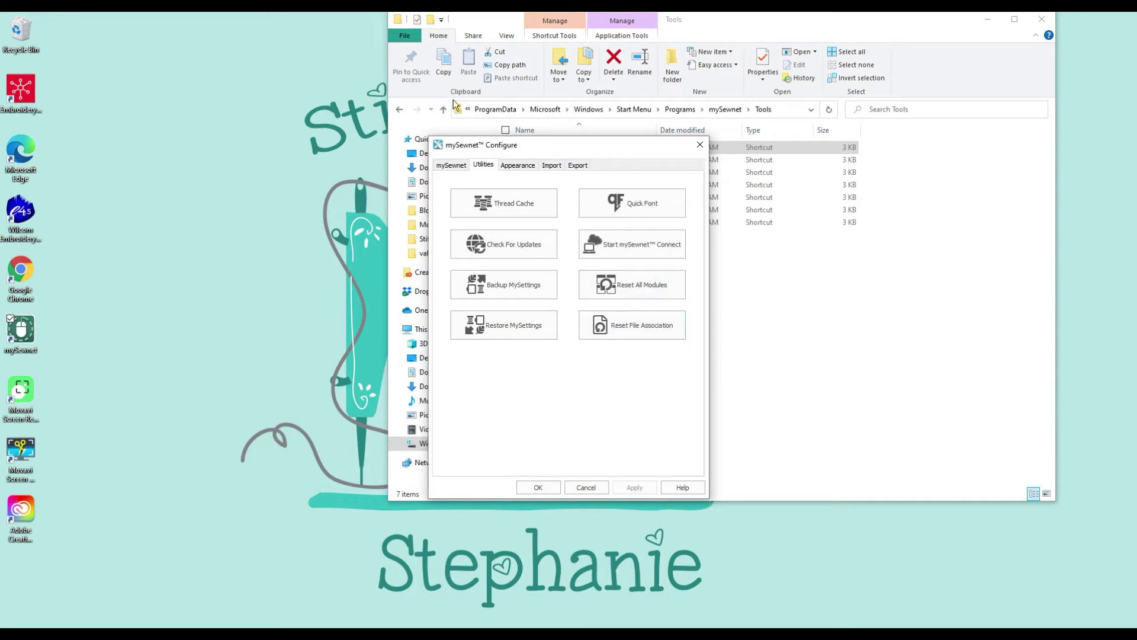
- Show the Appearance settings and try the Woven and Aida background textures
{"action": "left_click", "coordinate": [515, 165]}
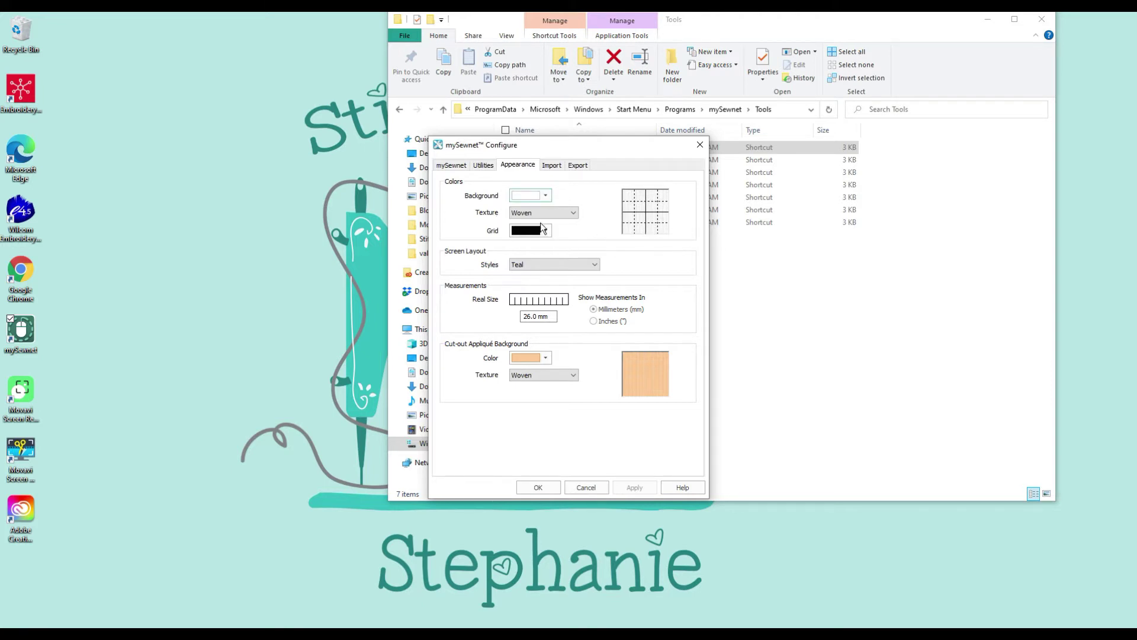
{"action": "left_click", "coordinate": [550, 196]}
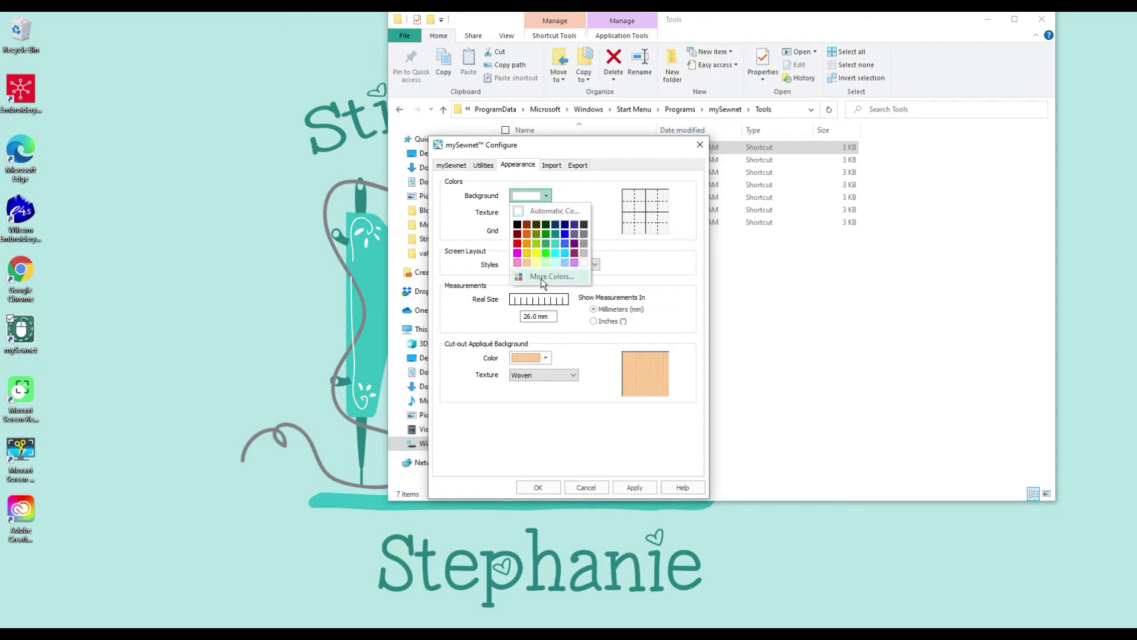
{"action": "left_click", "coordinate": [597, 200]}
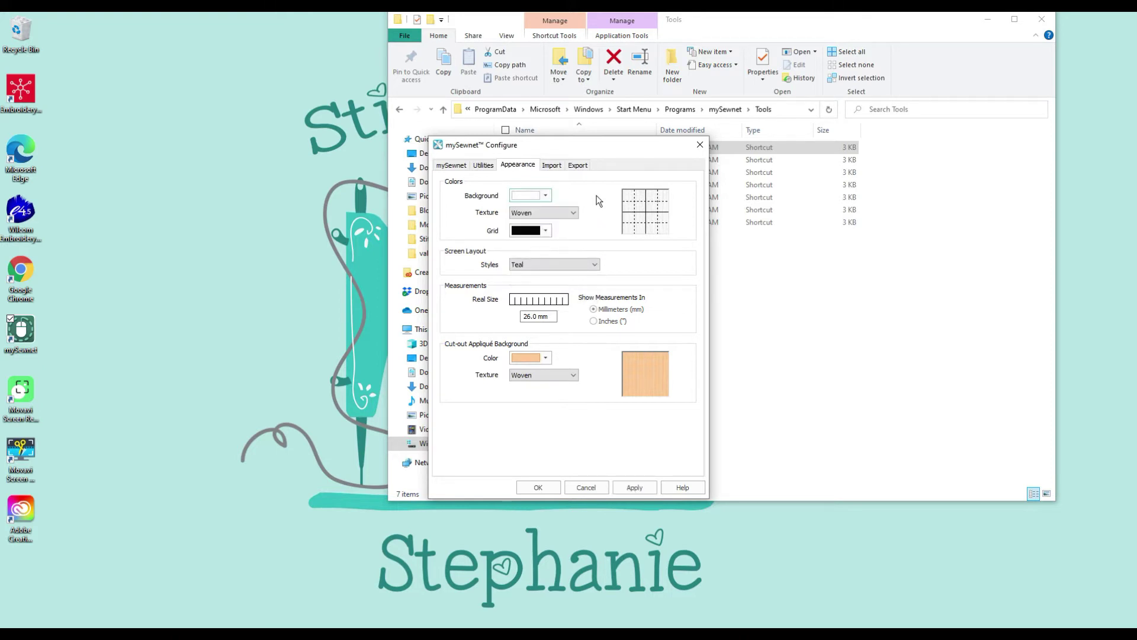
{"action": "left_click", "coordinate": [573, 215]}
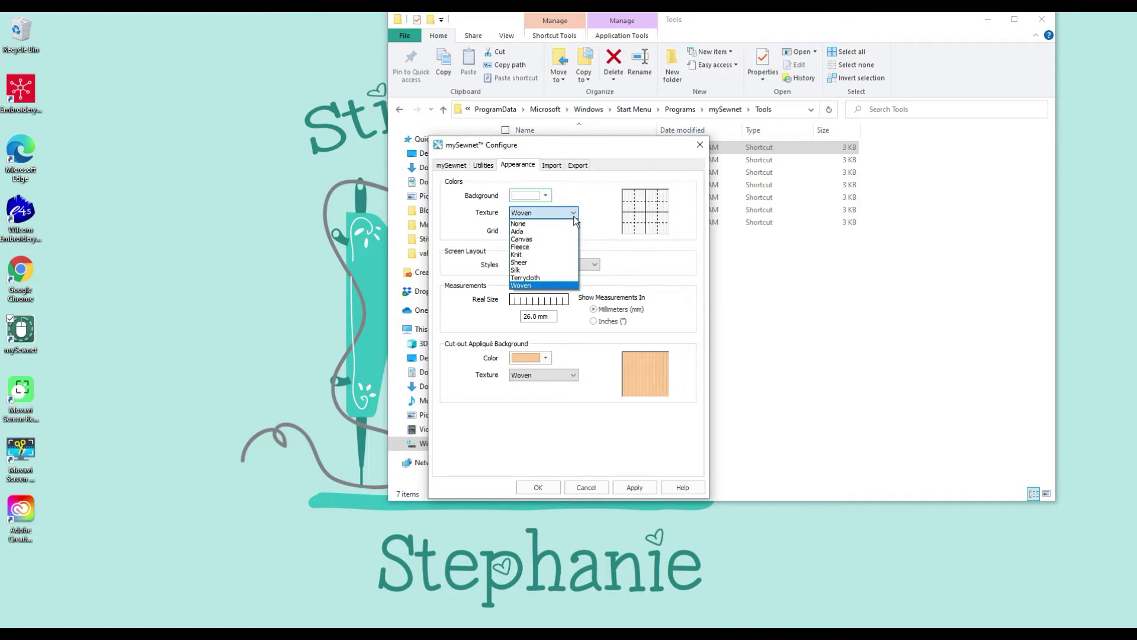
{"action": "left_click", "coordinate": [546, 201]}
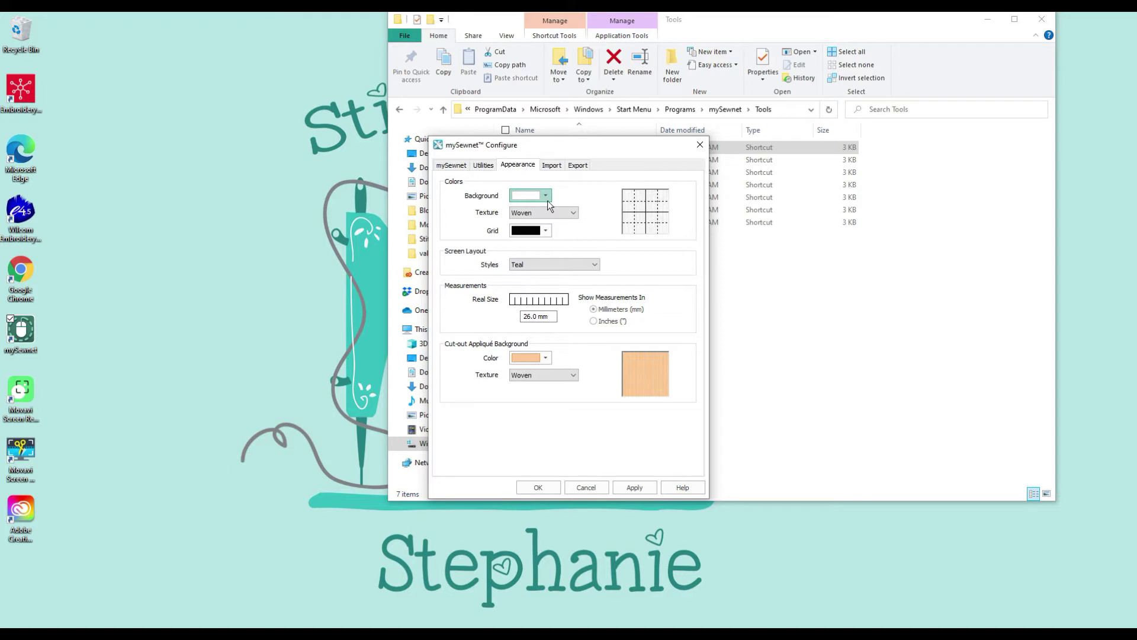
{"action": "left_click", "coordinate": [578, 217]}
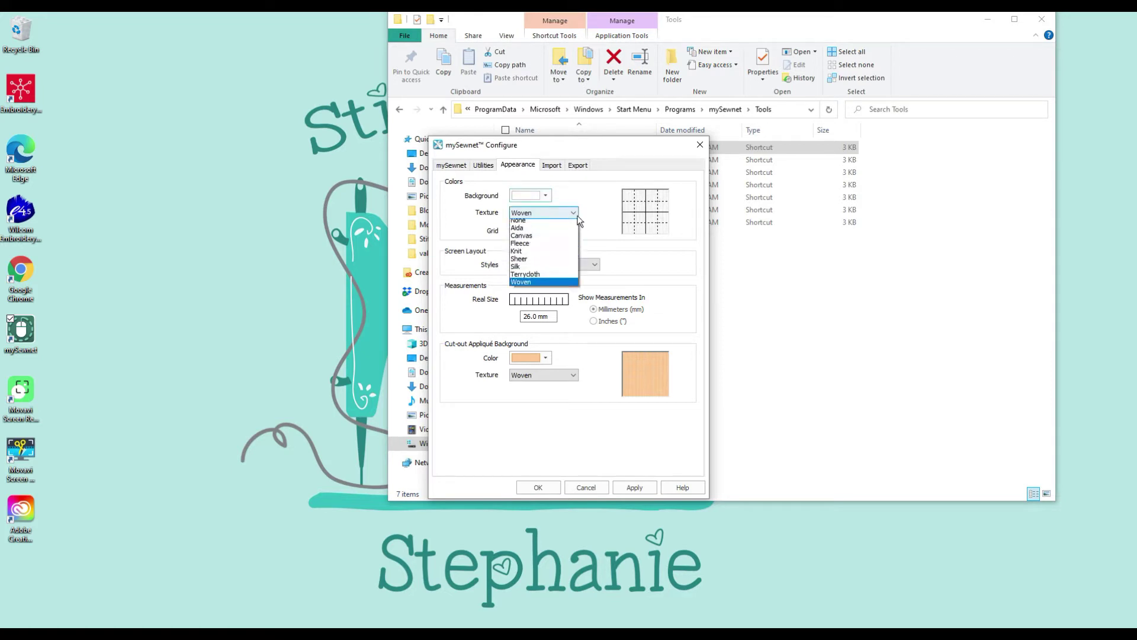
{"action": "left_click", "coordinate": [531, 231]}
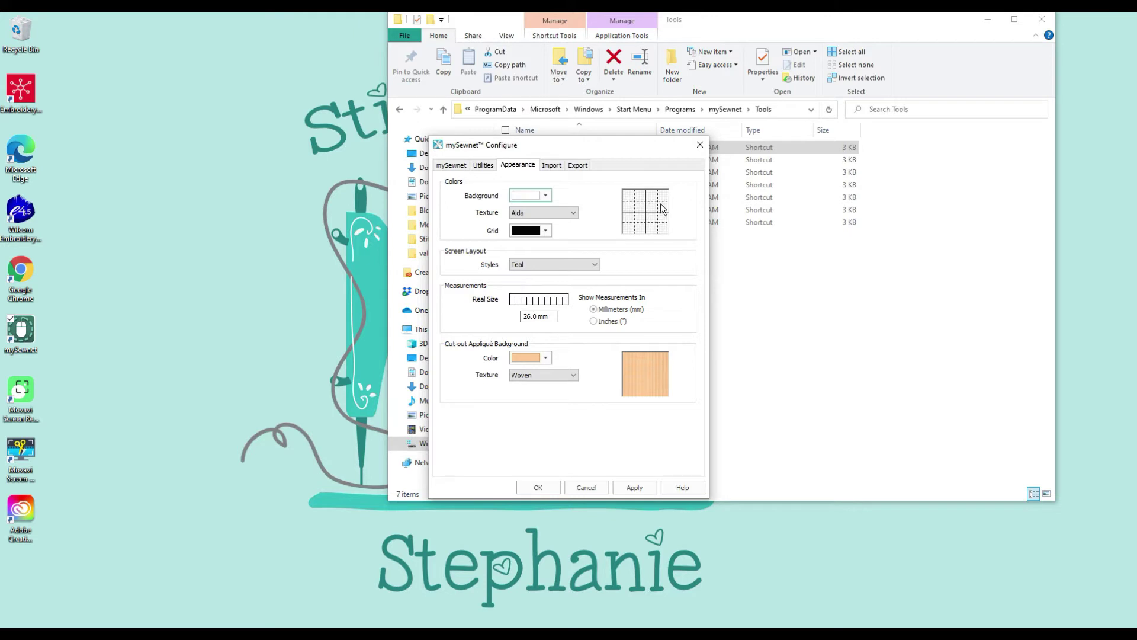
- Settle the background texture on Woven, keeping the grid colour on automatic black
{"action": "left_click", "coordinate": [515, 213]}
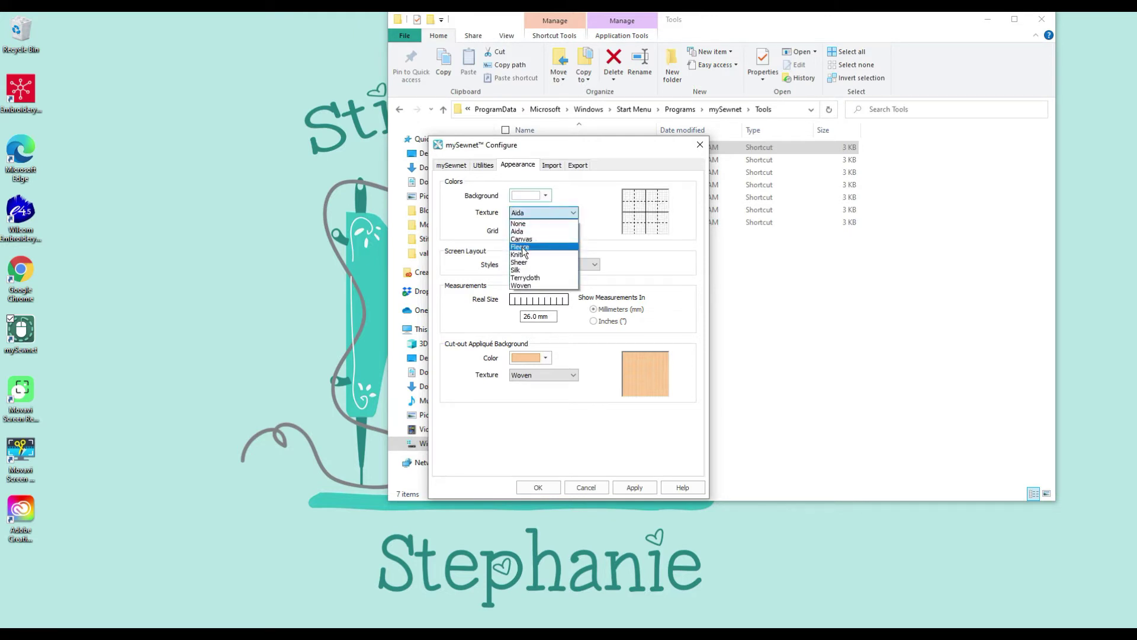
{"action": "left_click", "coordinate": [524, 246]}
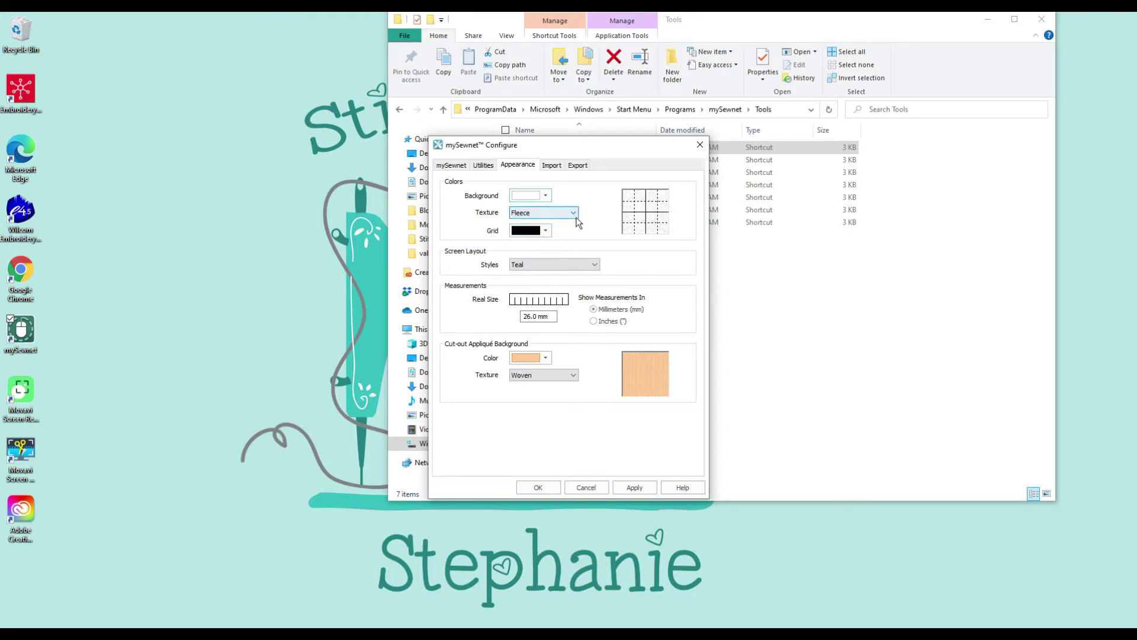
{"action": "left_click", "coordinate": [574, 214]}
{"action": "left_click", "coordinate": [524, 268]}
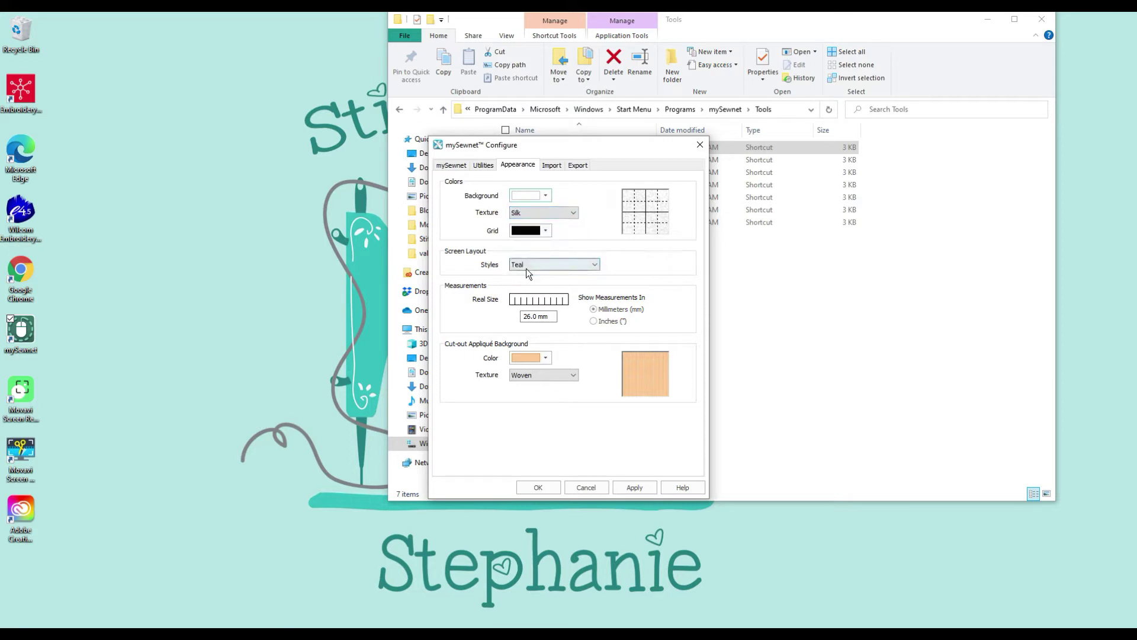
{"action": "left_click", "coordinate": [553, 212]}
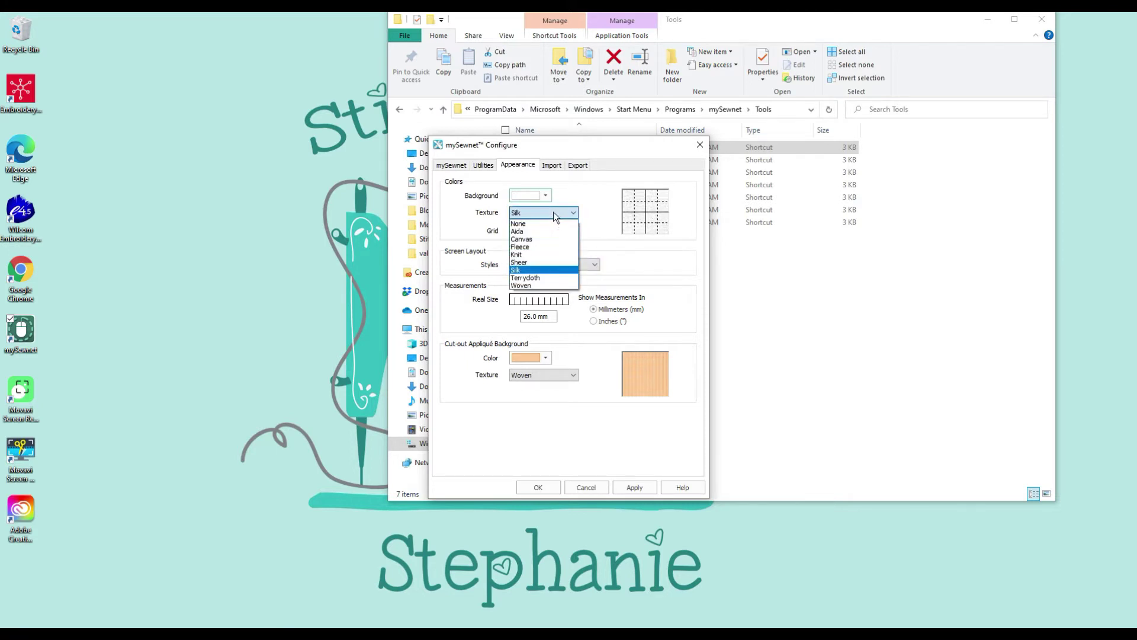
{"action": "left_click", "coordinate": [533, 285]}
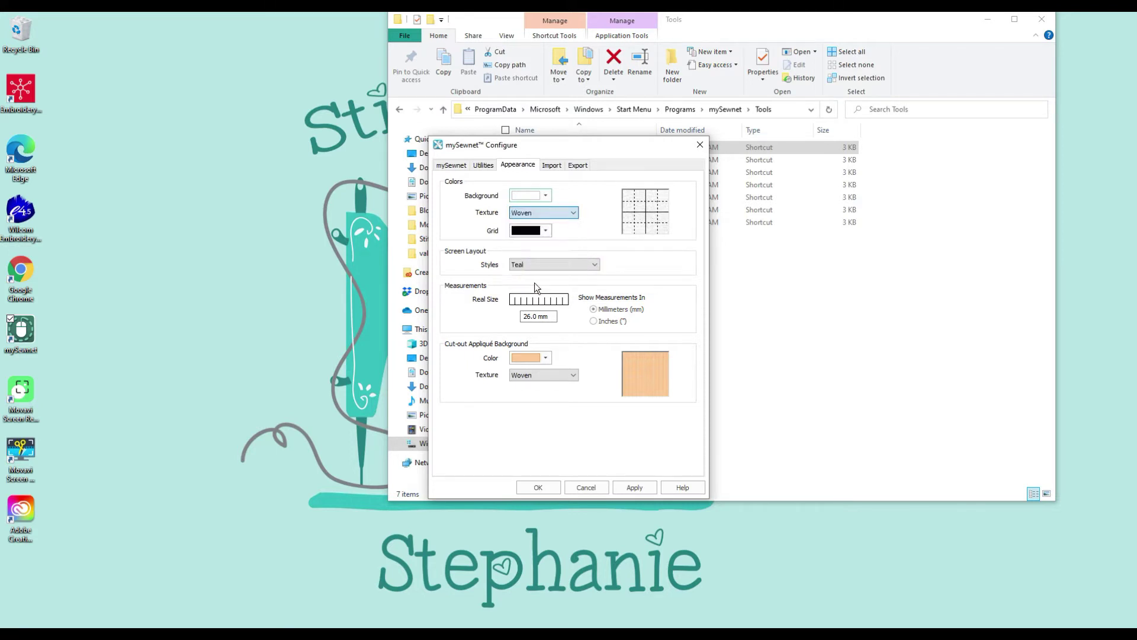
{"action": "left_click", "coordinate": [546, 230]}
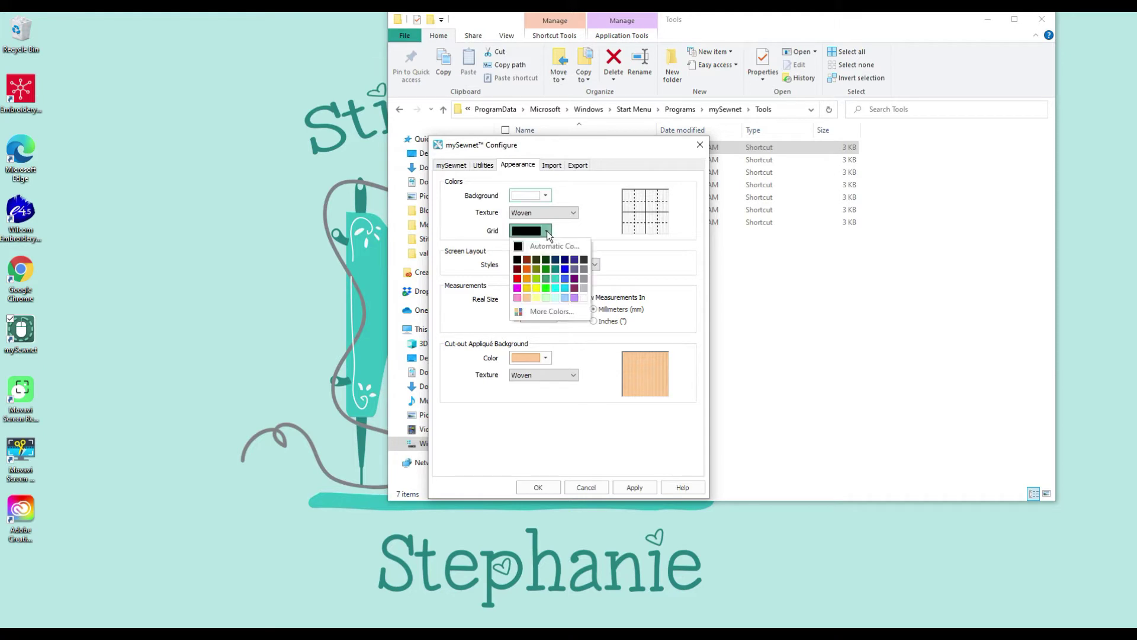
{"action": "left_click", "coordinate": [520, 247]}
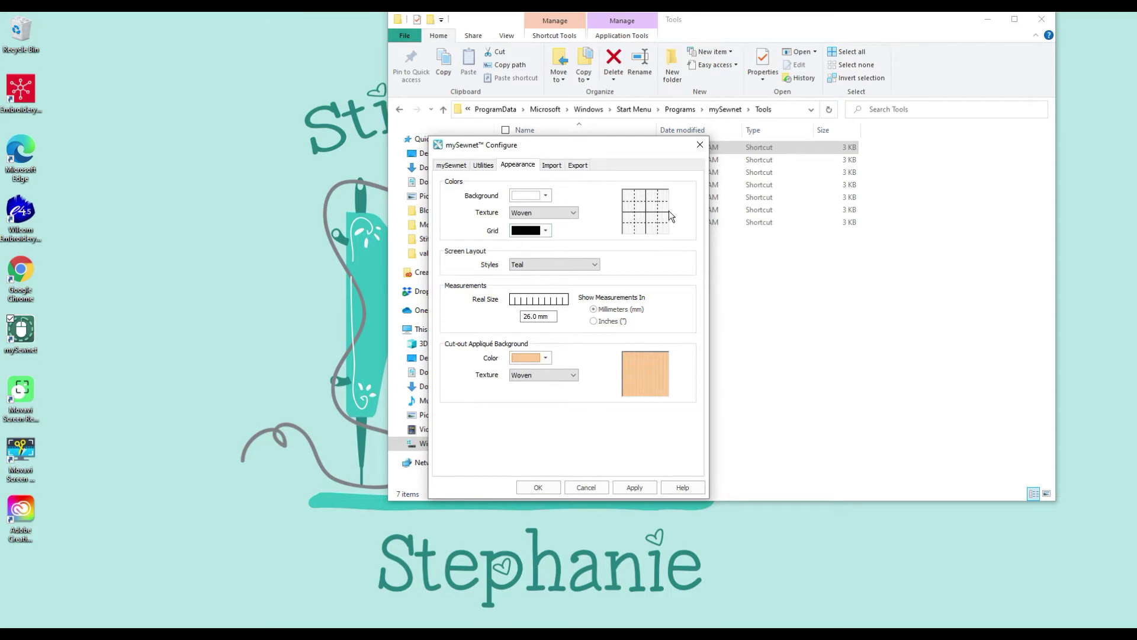
{"action": "left_click", "coordinate": [585, 267]}
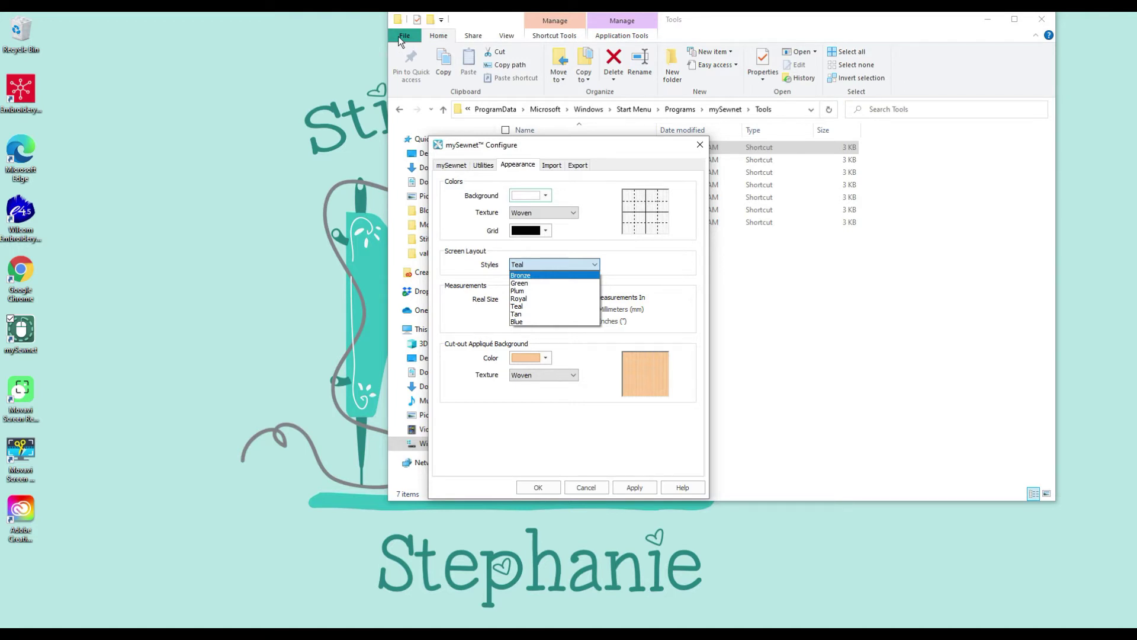
{"action": "left_click", "coordinate": [517, 306]}
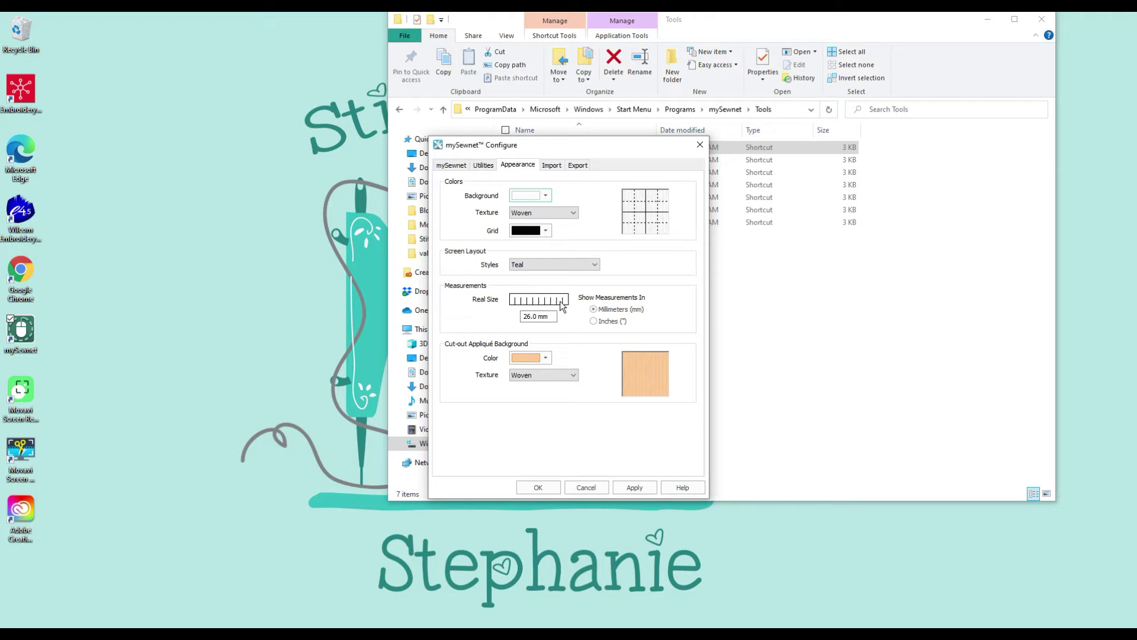
{"action": "left_click", "coordinate": [522, 315]}
{"action": "left_click", "coordinate": [559, 377]}
{"action": "left_click", "coordinate": [531, 409]}
{"action": "left_click", "coordinate": [550, 375]}
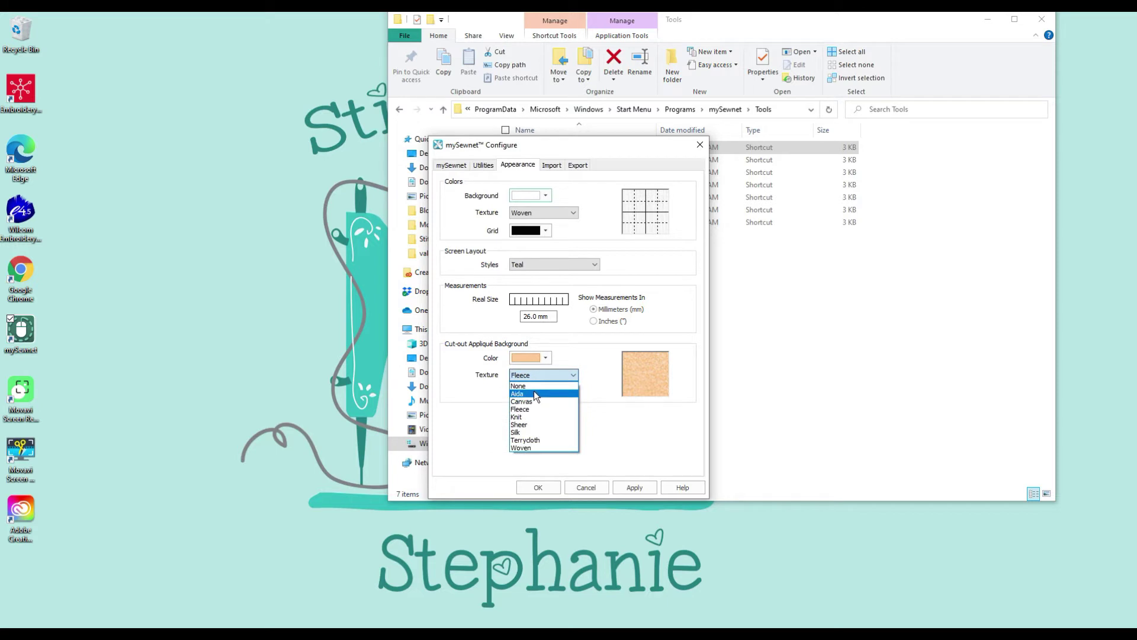
{"action": "left_click", "coordinate": [535, 386]}
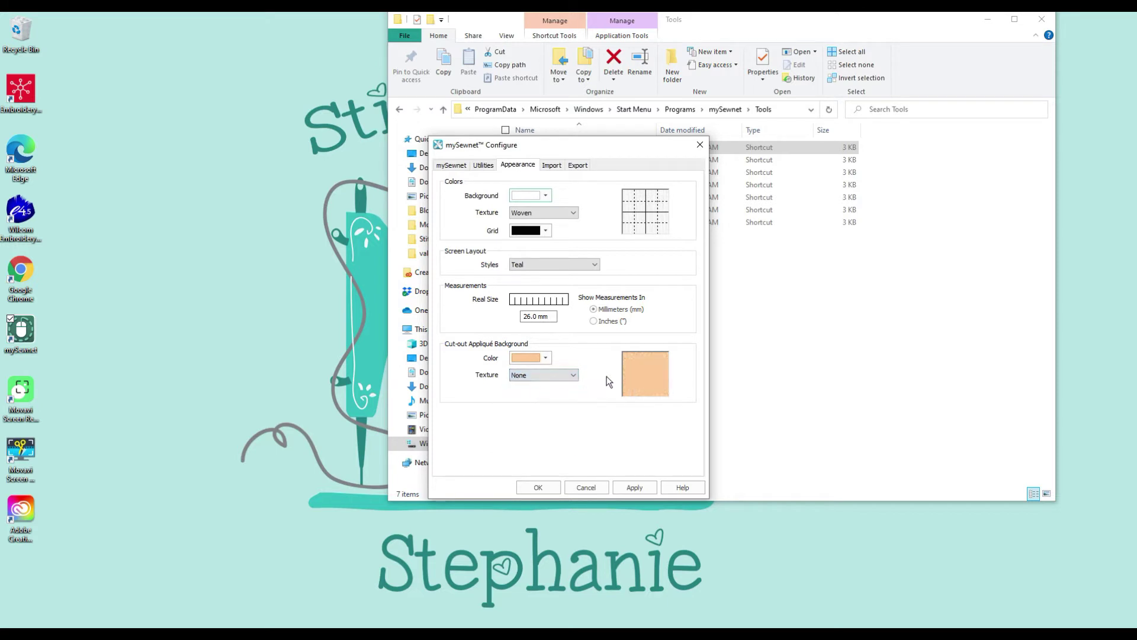
{"action": "left_click", "coordinate": [575, 381]}
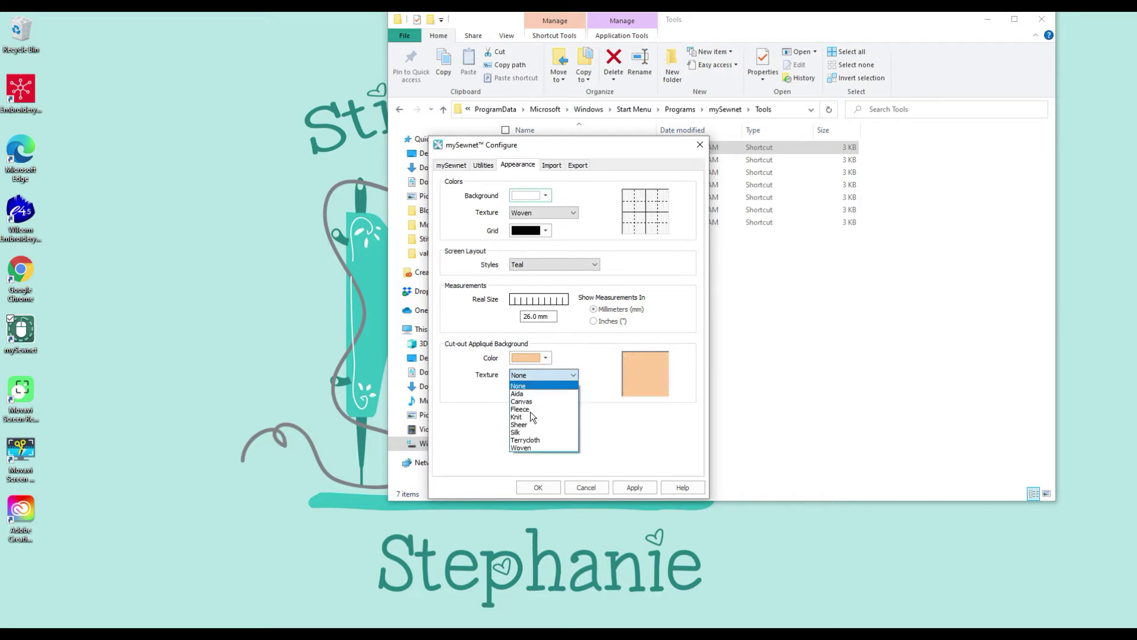
{"action": "left_click", "coordinate": [527, 456]}
{"action": "left_click", "coordinate": [535, 377]}
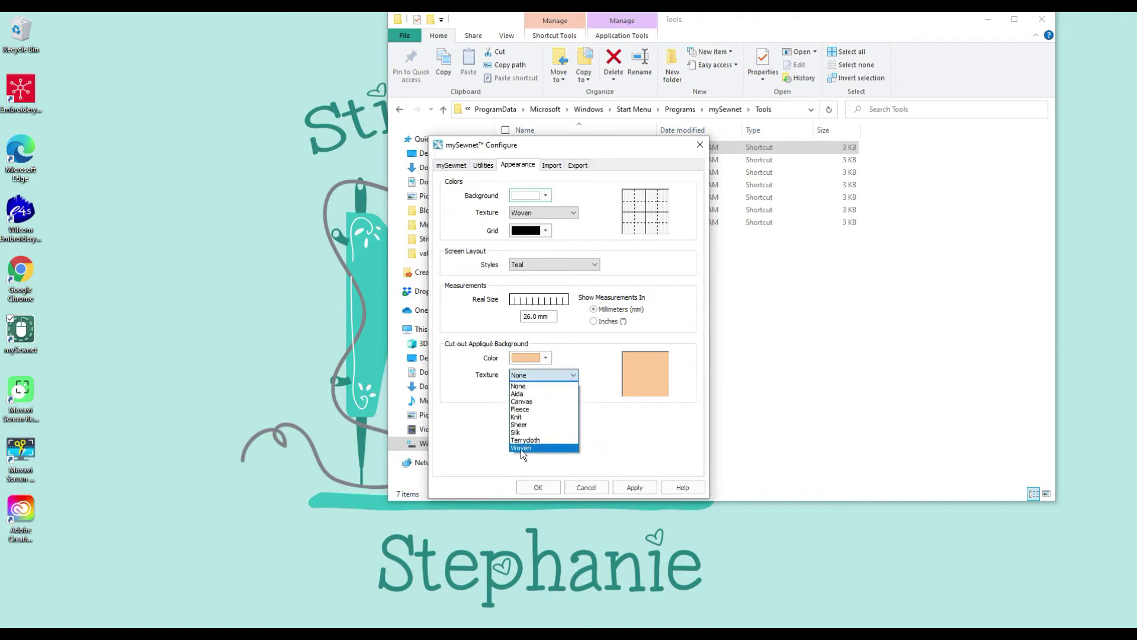
- Keep the Woven texture and set the import thread range to Robison-Anton Rayon 40
{"action": "left_click", "coordinate": [521, 448]}
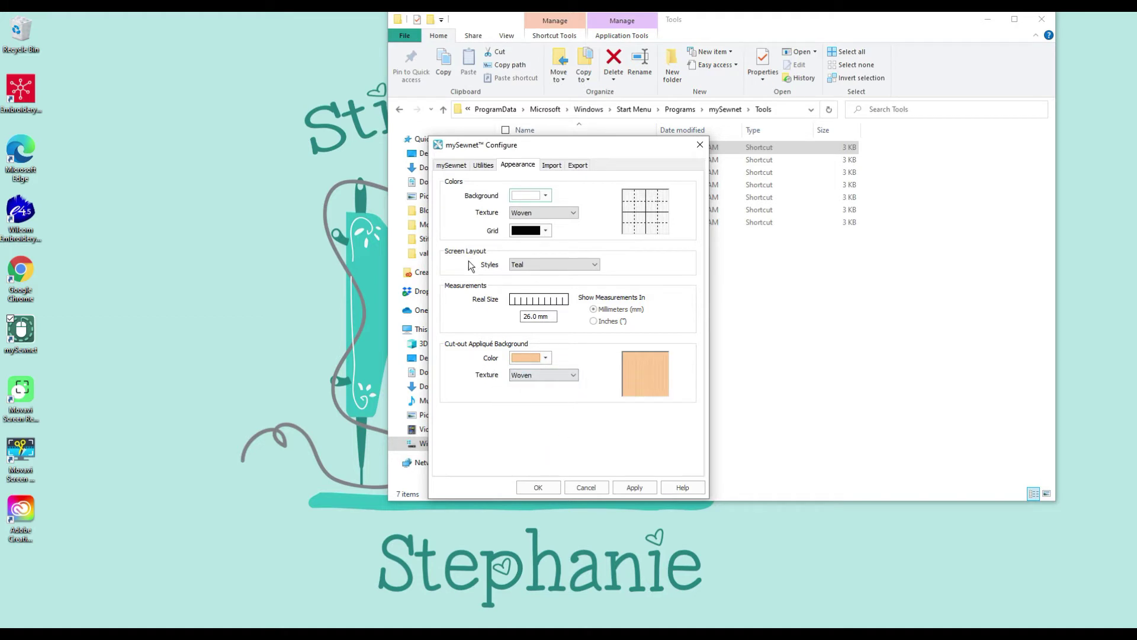
{"action": "left_click", "coordinate": [552, 165]}
{"action": "left_click", "coordinate": [658, 195]}
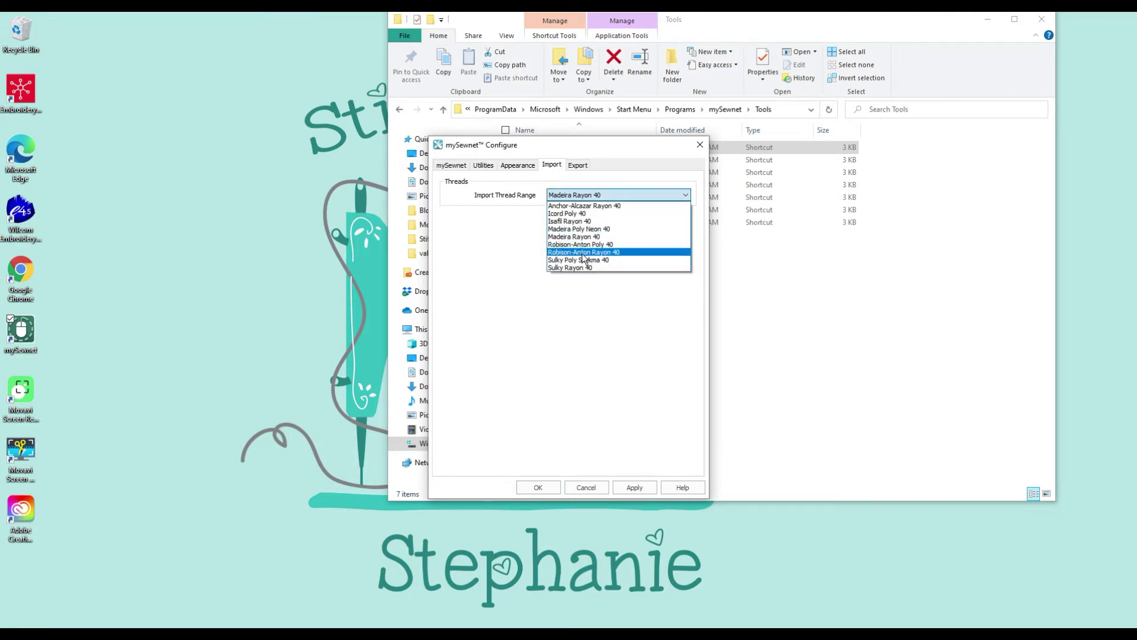
{"action": "left_click", "coordinate": [583, 253]}
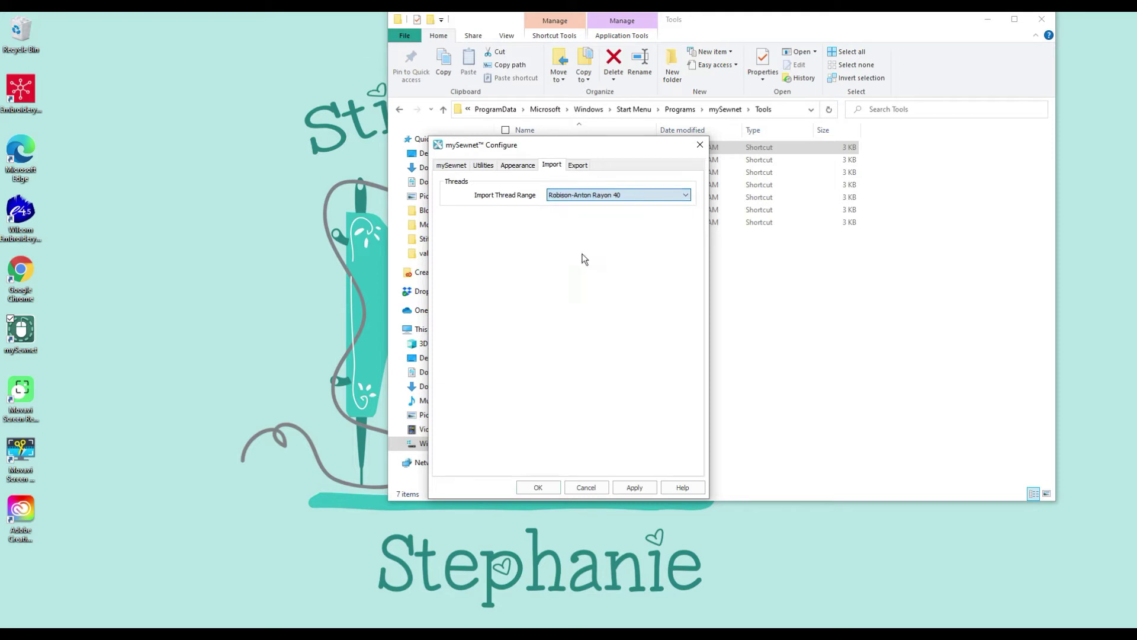
- On the Export settings, turn off ColorSort and turn on appending a phrase to file names
{"action": "left_click", "coordinate": [579, 166]}
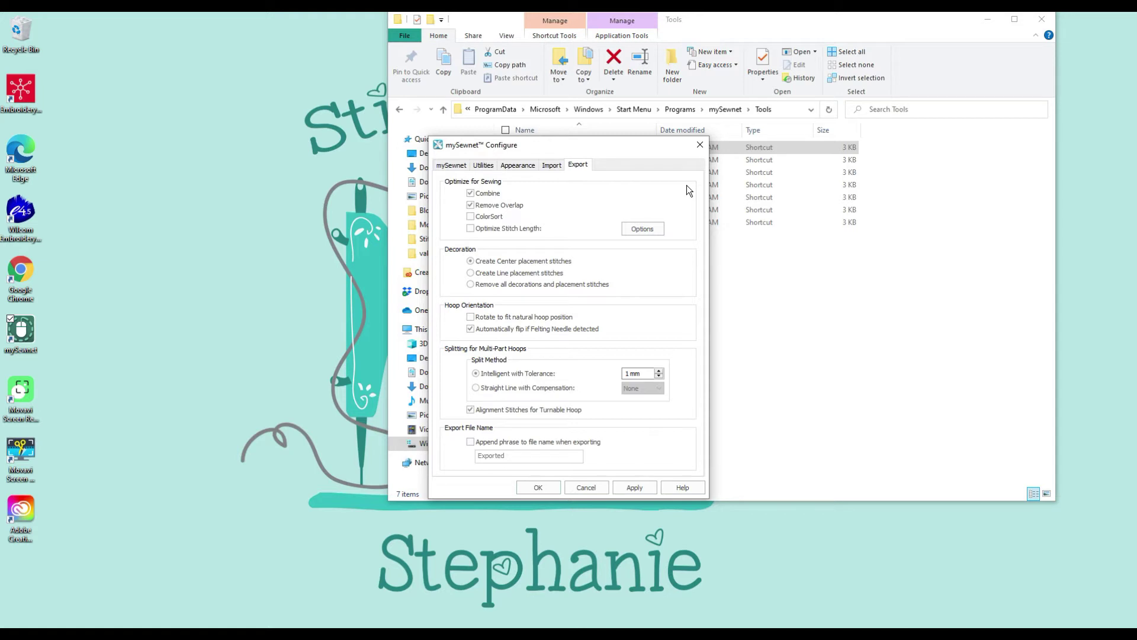
{"action": "left_click", "coordinate": [469, 218]}
{"action": "left_click", "coordinate": [470, 442]}
- Leave the 'Exported' phrase unchanged and close the mySewnet Configure window
{"action": "left_click_drag", "start_coordinate": [583, 456], "coordinate": [447, 458]}
{"action": "left_click", "coordinate": [510, 455]}
{"action": "left_click", "coordinate": [699, 146]}
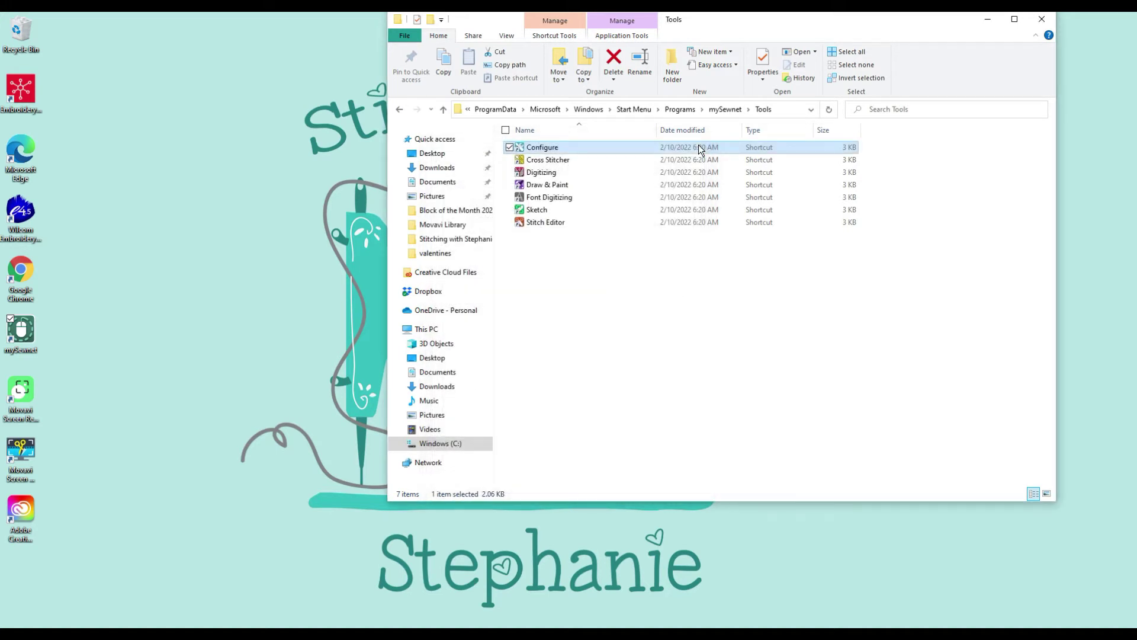
- Go back from Tools to the mySewnet folder with the Back arrow
{"action": "left_click", "coordinate": [400, 110]}
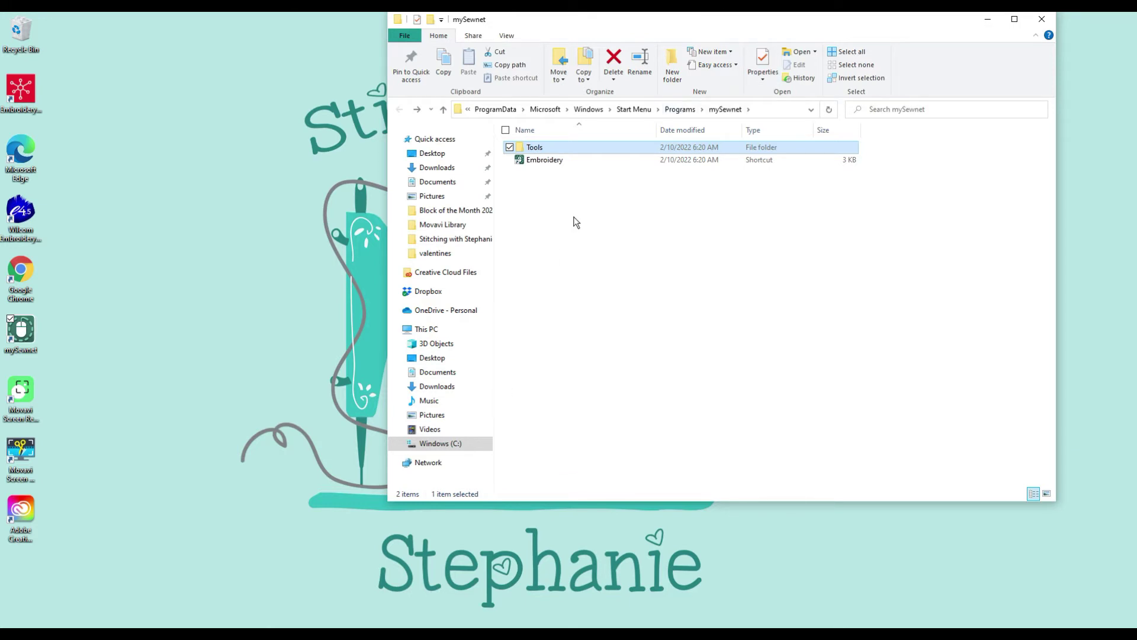
- Launch mySewnet Embroidery from its desktop shortcut so the File Welcome page appears
{"action": "double_click", "coordinate": [533, 164]}
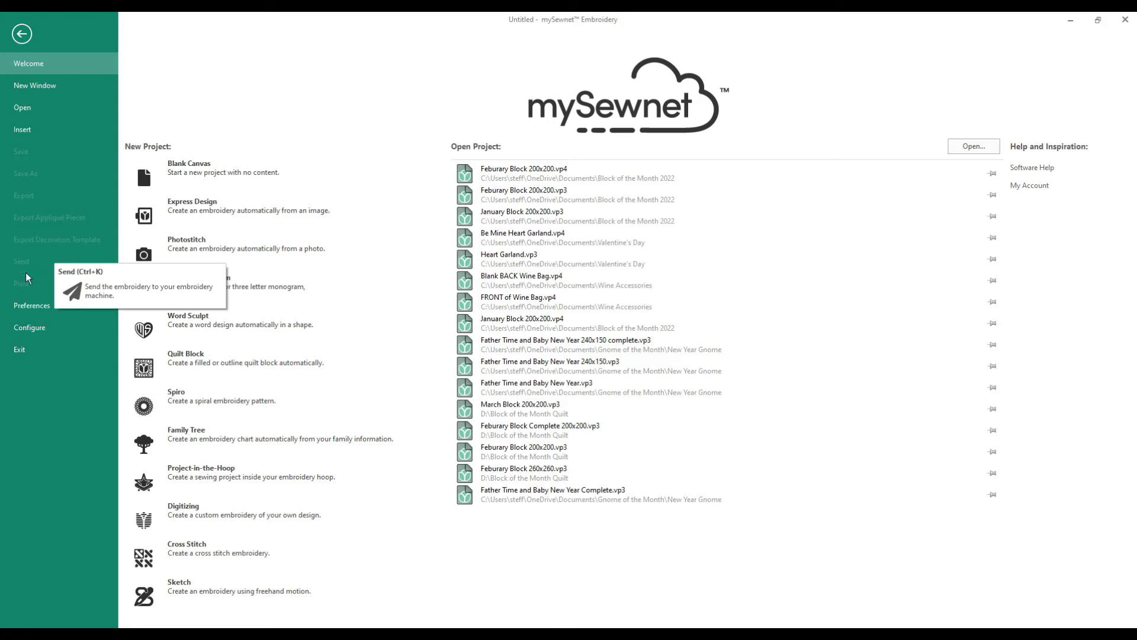
- Open Preferences and check the spell-check language list, leaving it at English US
{"action": "left_click", "coordinate": [22, 304]}
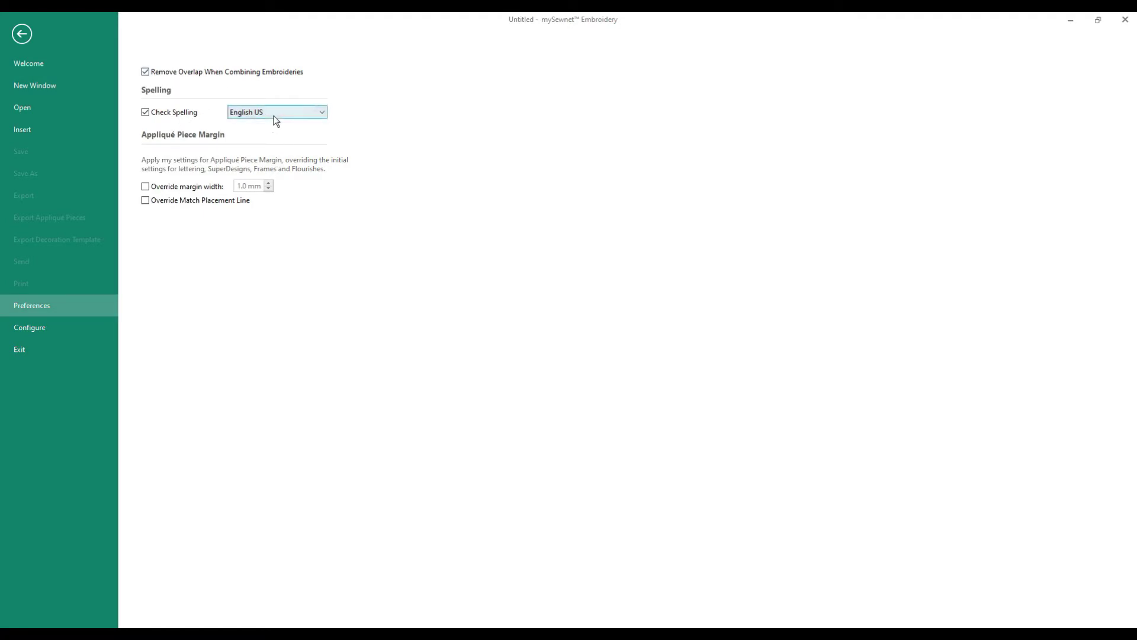
{"action": "left_click", "coordinate": [320, 115]}
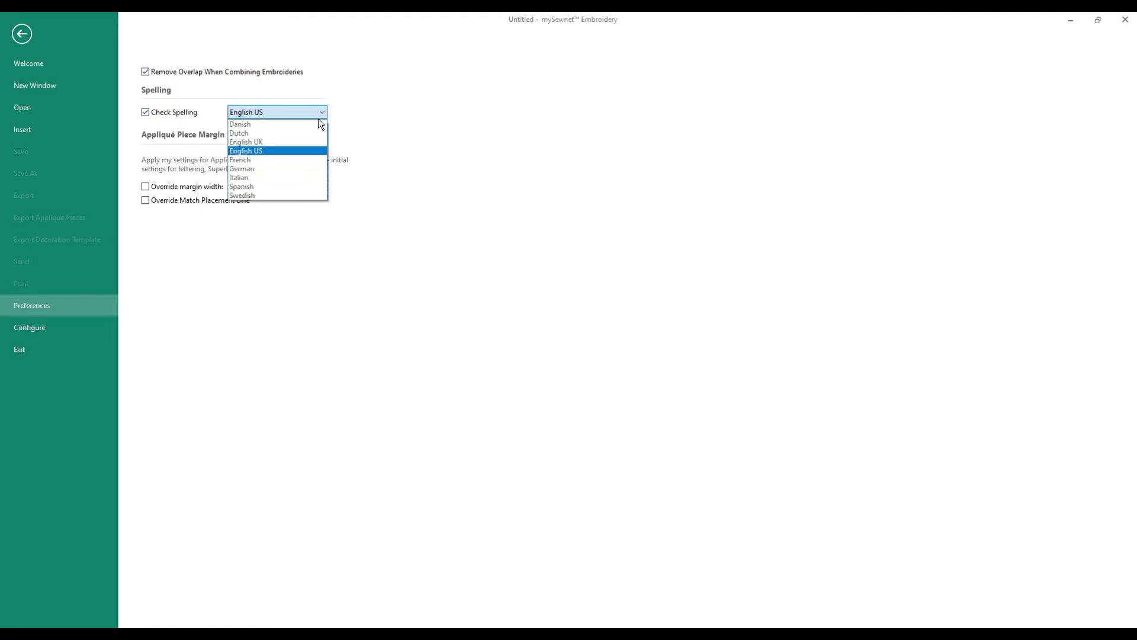
{"action": "left_click", "coordinate": [365, 107]}
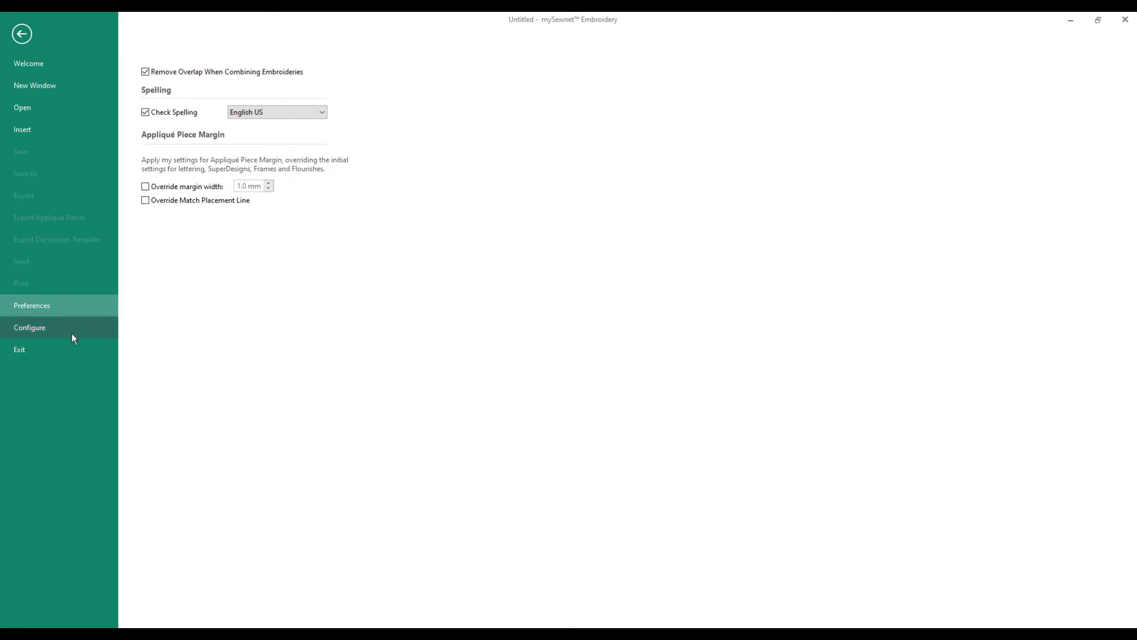
- Close the mySewnet Configure window and return to the File Welcome page
{"action": "key", "text": "Escape"}
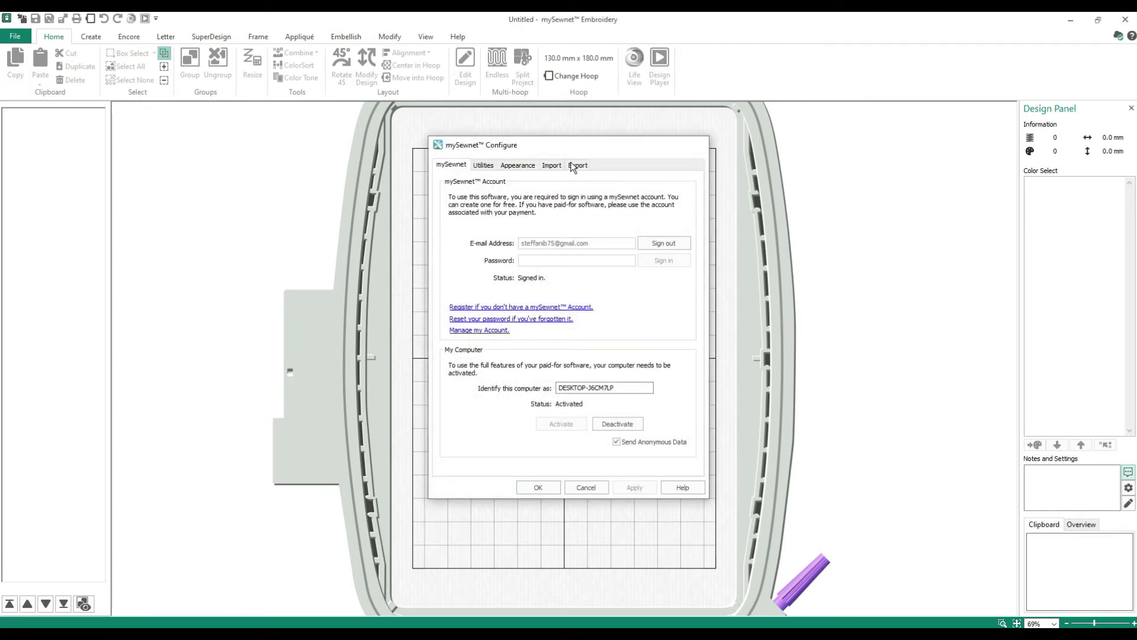
{"action": "left_click", "coordinate": [699, 146]}
{"action": "left_click", "coordinate": [16, 39]}
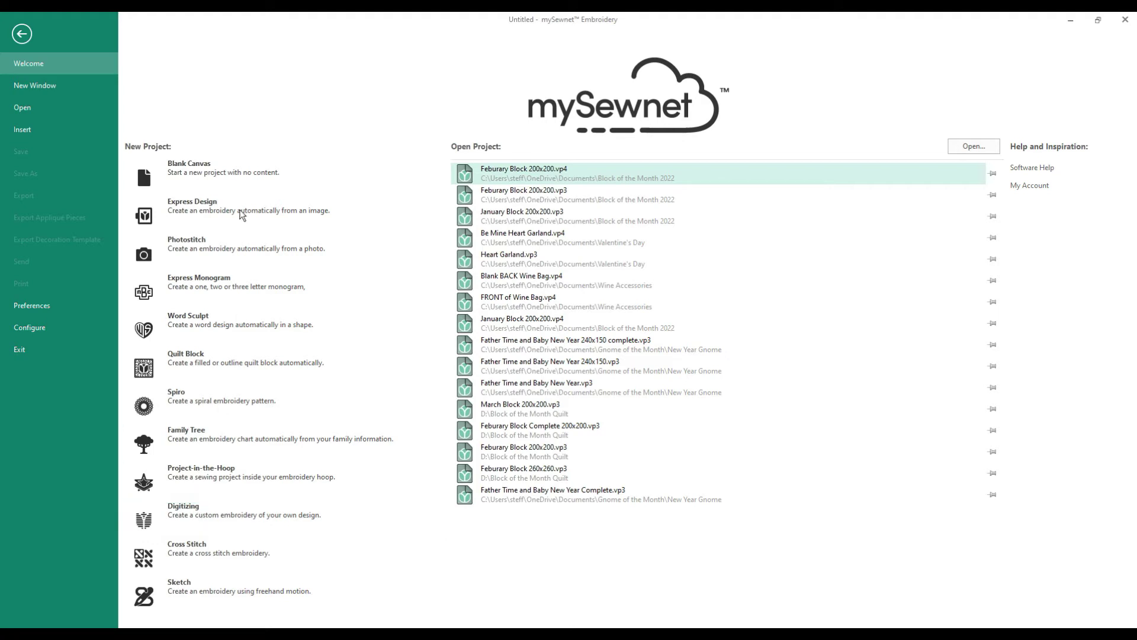
- Start a Blank Canvas project to get the Hoop Selection dialog
{"action": "left_click", "coordinate": [210, 169]}
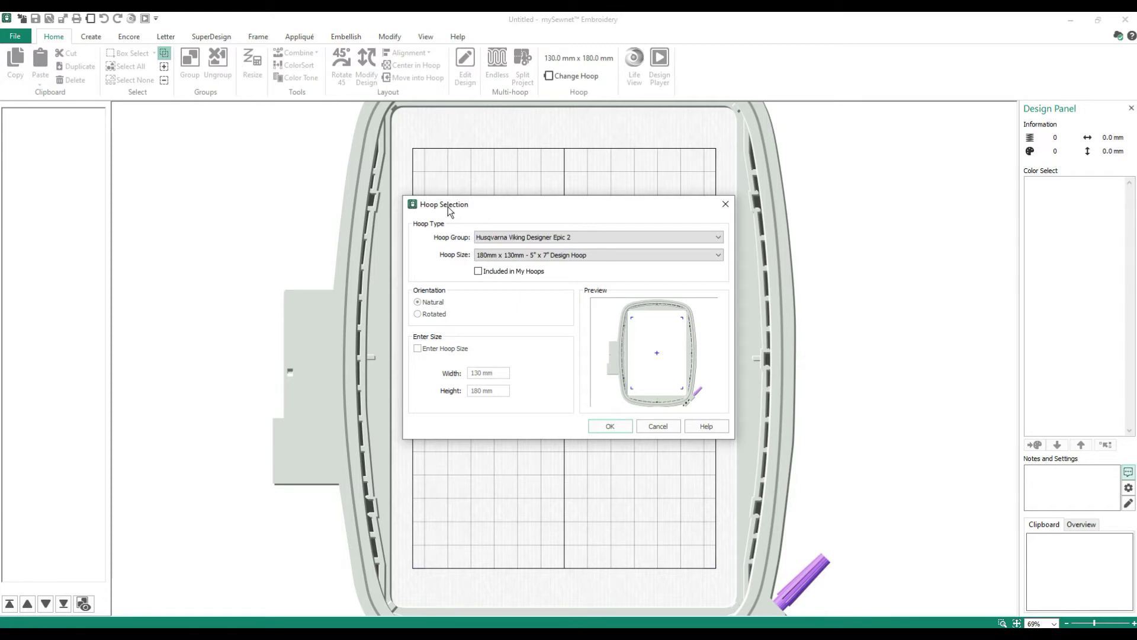
- Set the hoop to 120mm x 120mm Designer Splendid Square Hoop, then show the Letter options
{"action": "left_click", "coordinate": [600, 255]}
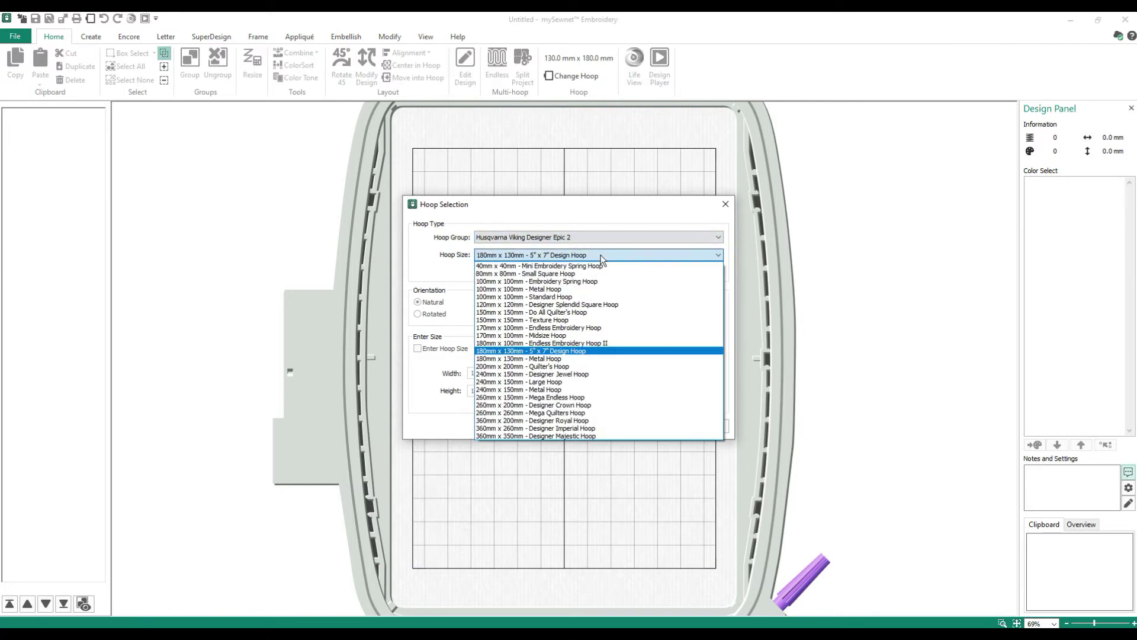
{"action": "left_click", "coordinate": [508, 306]}
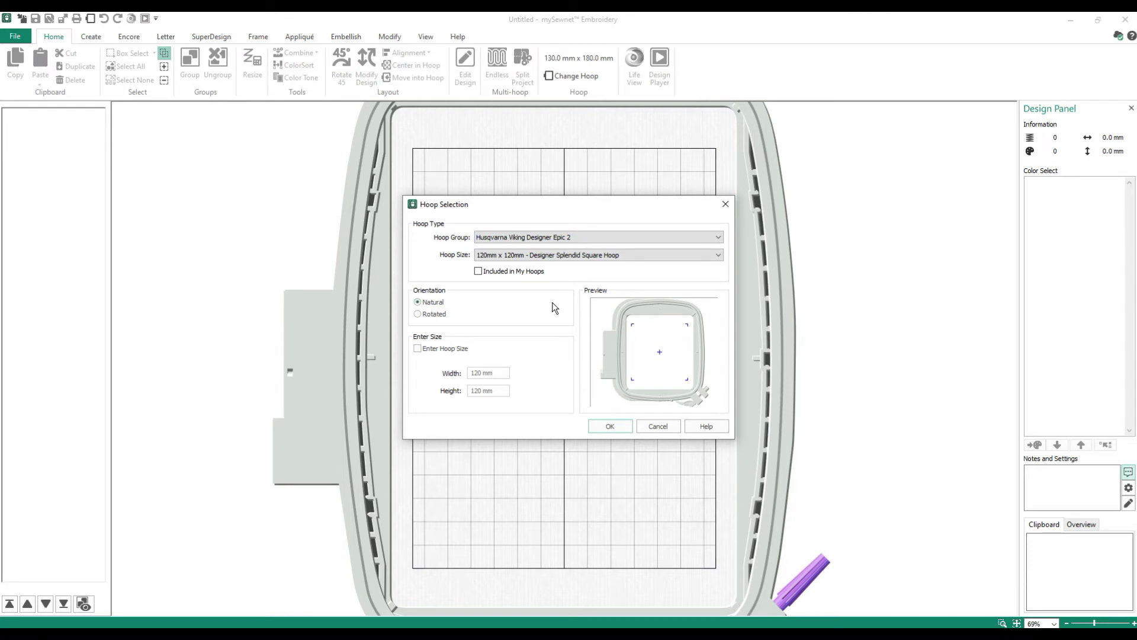
{"action": "left_click", "coordinate": [600, 427]}
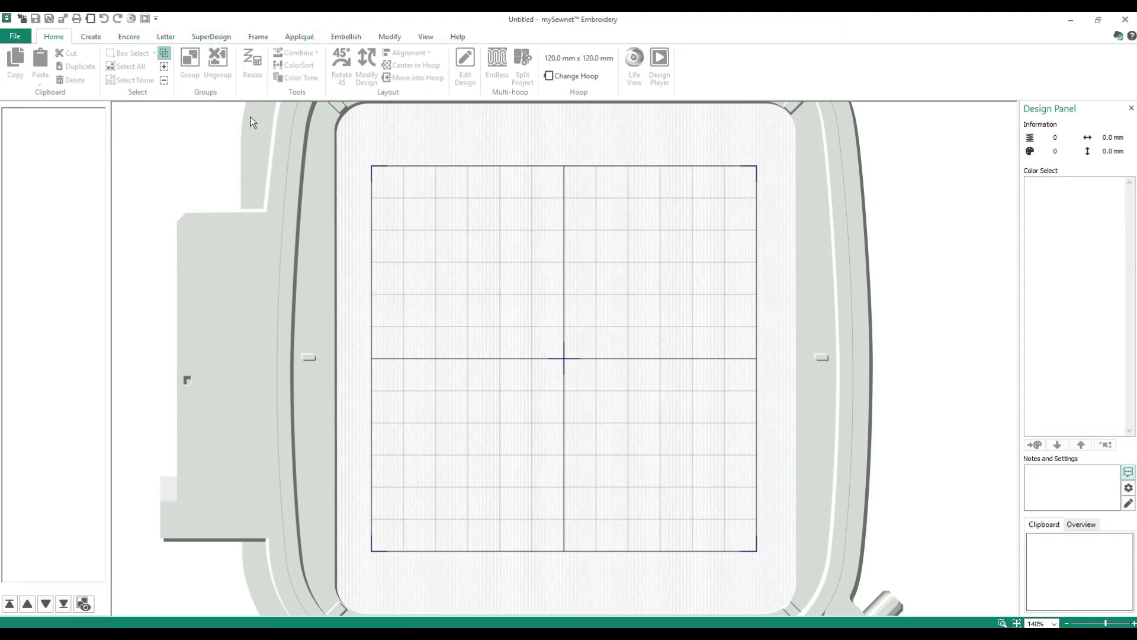
{"action": "left_click", "coordinate": [166, 37]}
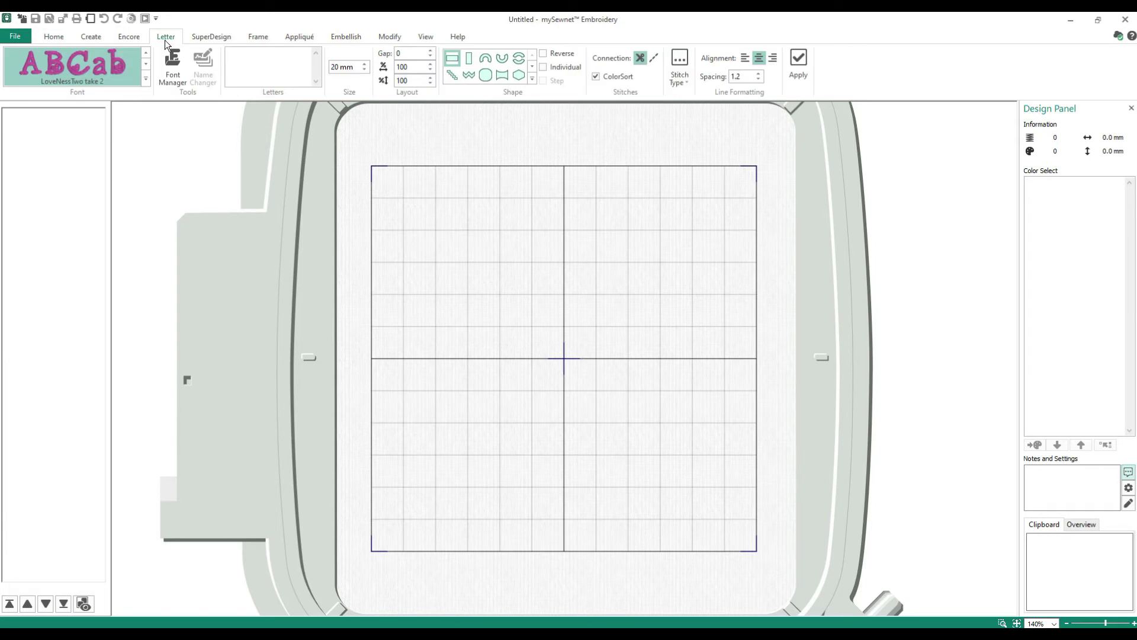
- Dismiss the Modify warning and show the View settings with the 10 mm grid and 3D mode
{"action": "left_click", "coordinate": [400, 35]}
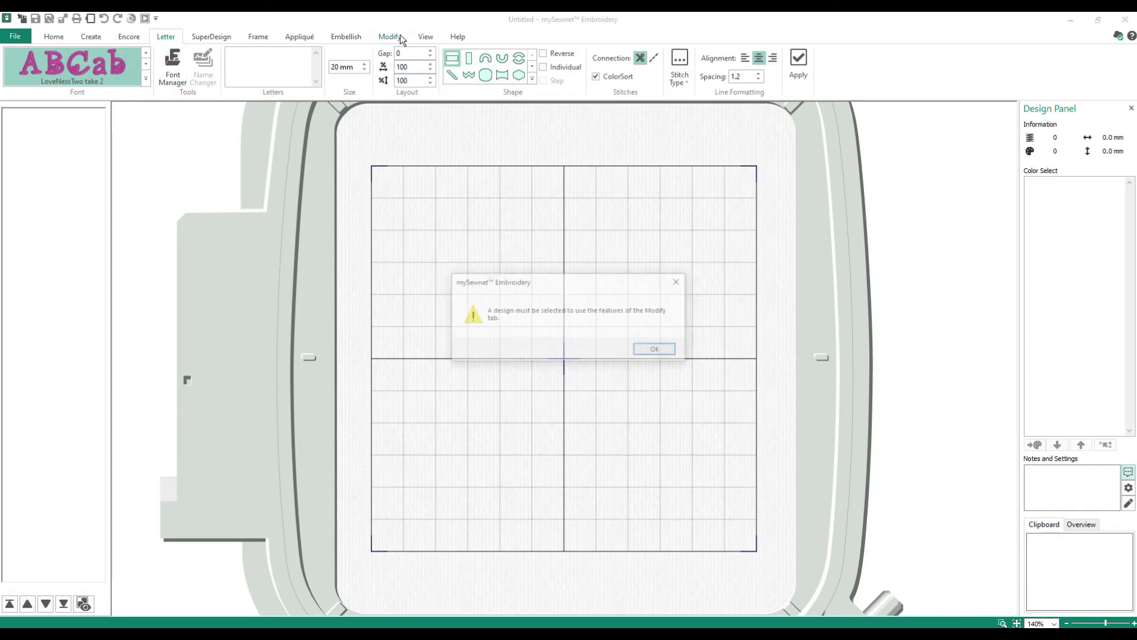
{"action": "left_click", "coordinate": [647, 350]}
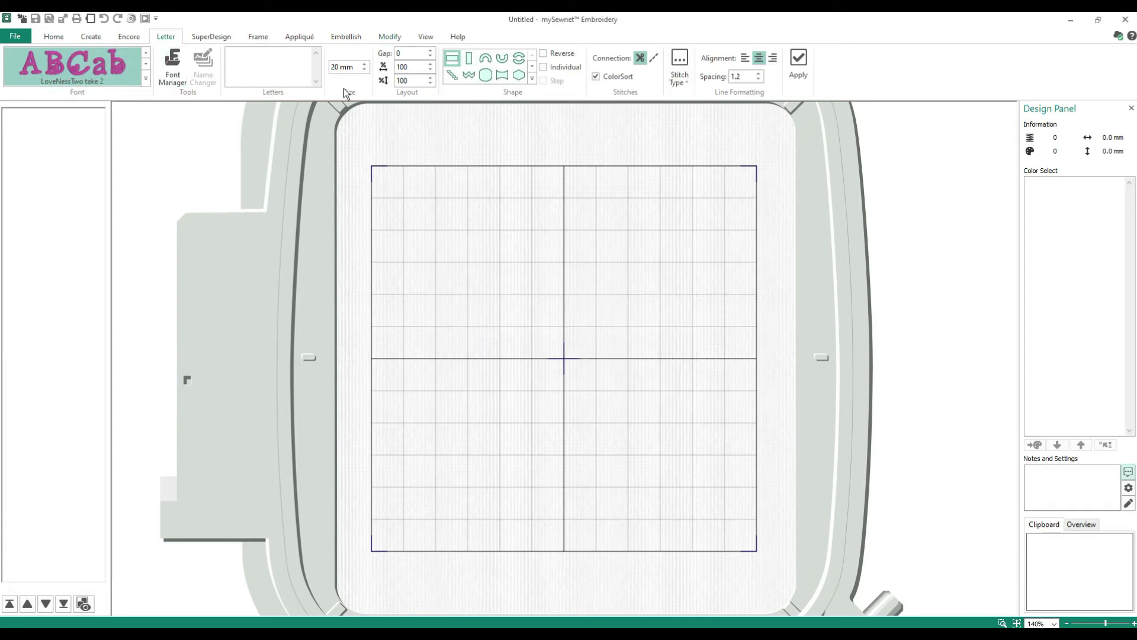
{"action": "left_click", "coordinate": [425, 36]}
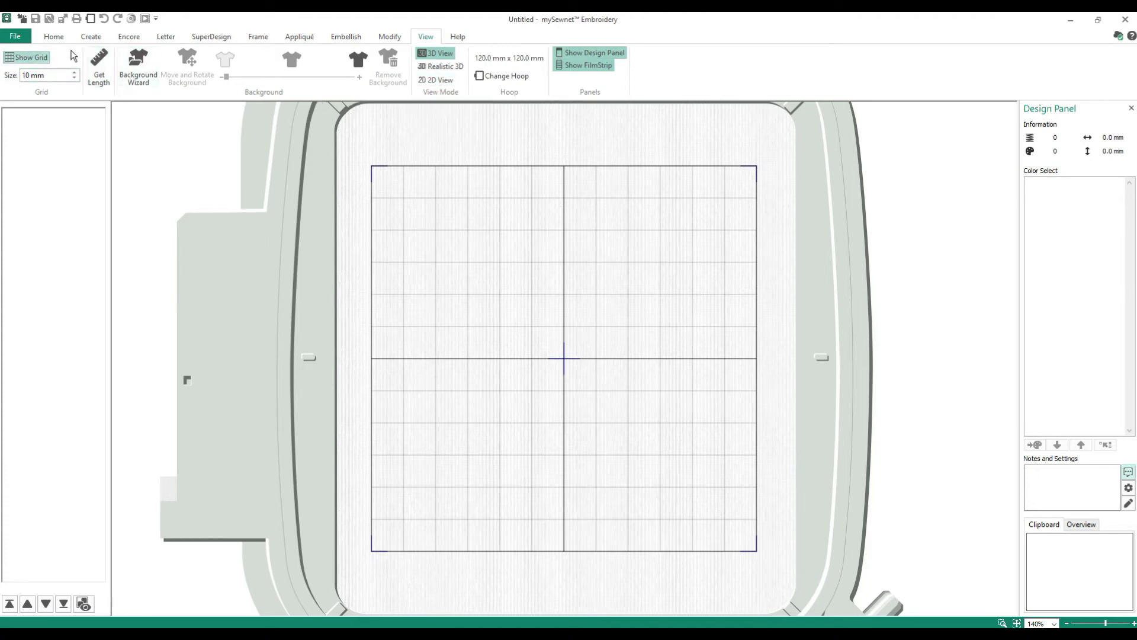
- Look over the Home tools, then the Create wizards like ExpressMonogram, Word Sculpt and PhotoStitch
{"action": "left_click", "coordinate": [52, 37]}
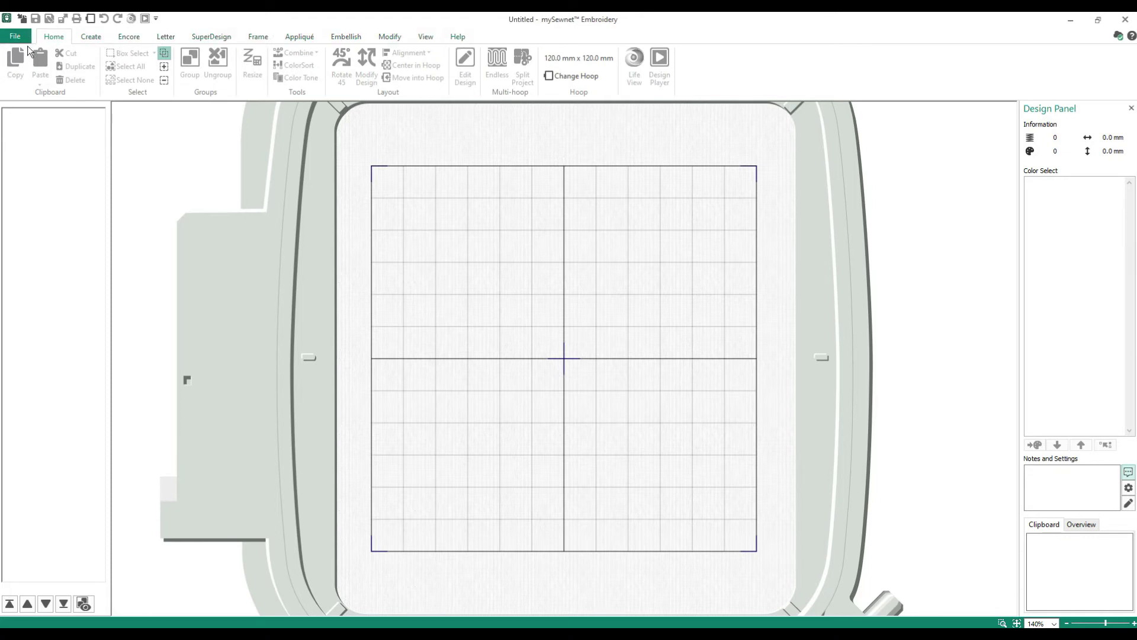
{"action": "left_click", "coordinate": [86, 37]}
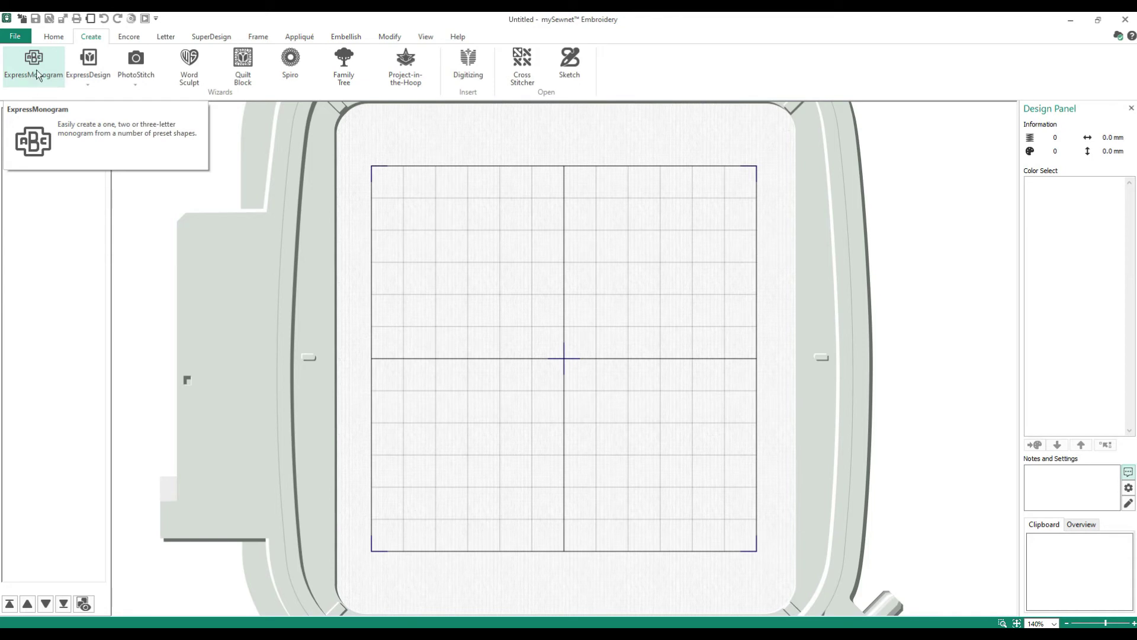
- Check the Encore options, then return to Letter with LoveNessTwo take 2 font at 20 mm
{"action": "left_click", "coordinate": [124, 36]}
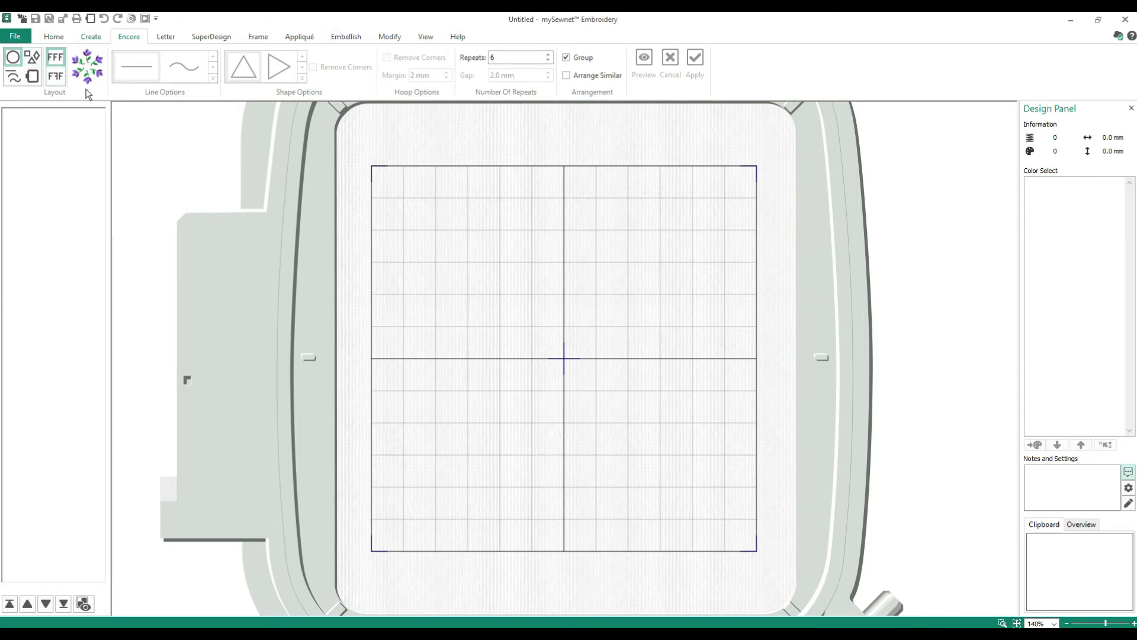
{"action": "left_click", "coordinate": [166, 38]}
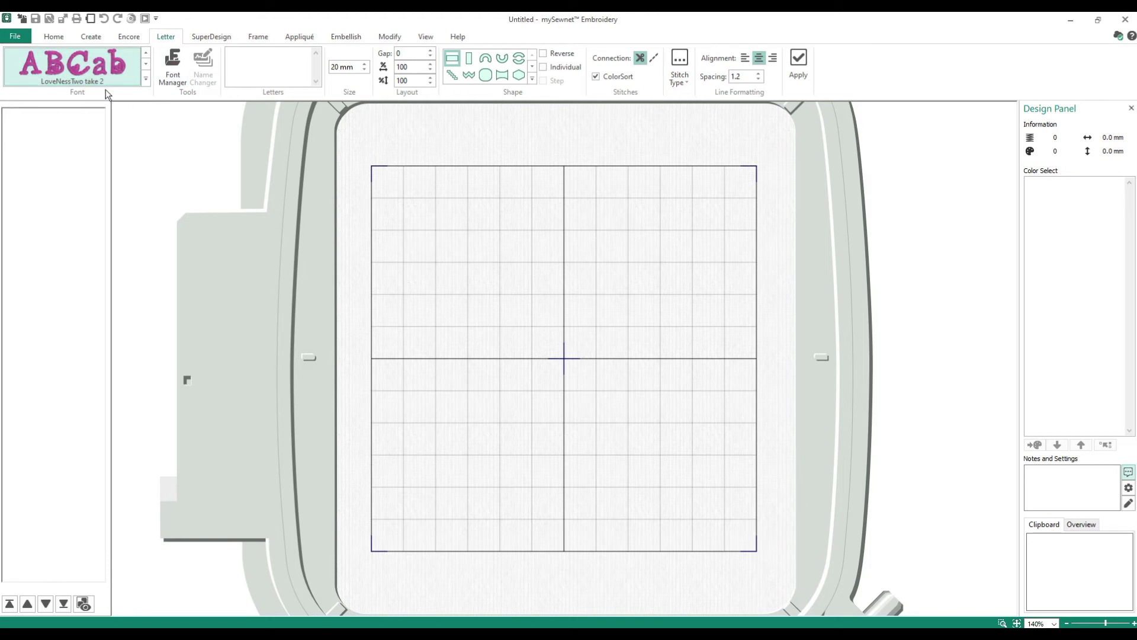
- Expand and browse the full SuperDesign gallery of ready-made designs
{"action": "left_click", "coordinate": [215, 35]}
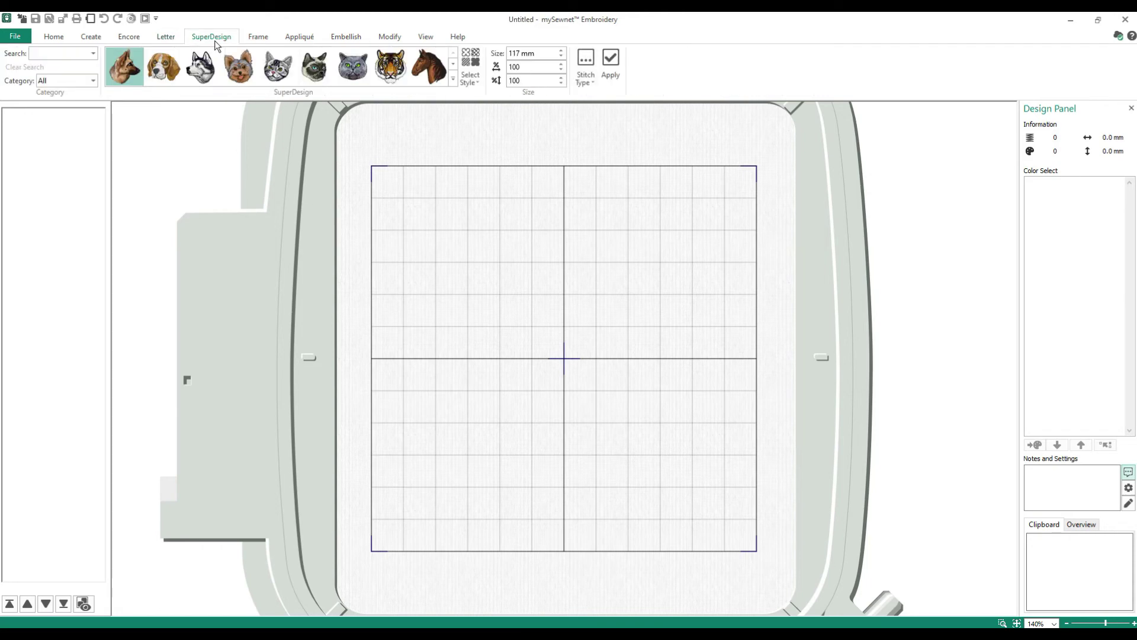
{"action": "left_click", "coordinate": [452, 77]}
{"action": "scroll", "coordinate": [387, 169], "scroll_direction": "down", "scroll_amount": 6}
{"action": "scroll", "coordinate": [386, 169], "scroll_direction": "down", "scroll_amount": 15}
{"action": "scroll", "coordinate": [386, 169], "scroll_direction": "down", "scroll_amount": 15}
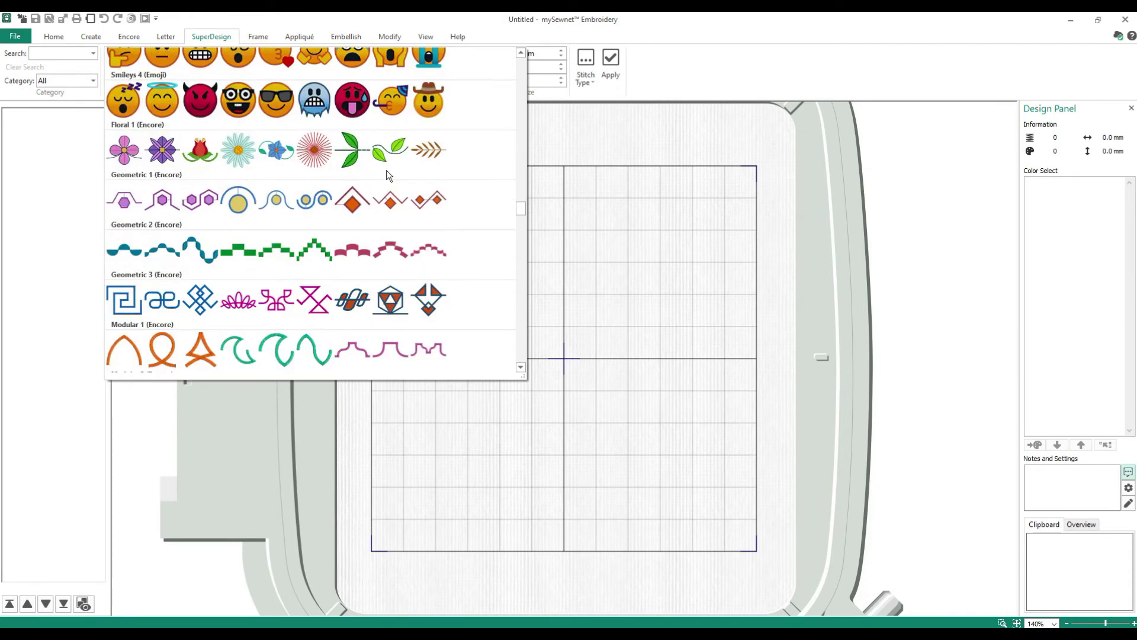
{"action": "scroll", "coordinate": [386, 169], "scroll_direction": "up", "scroll_amount": 2}
{"action": "scroll", "coordinate": [386, 169], "scroll_direction": "up", "scroll_amount": 2}
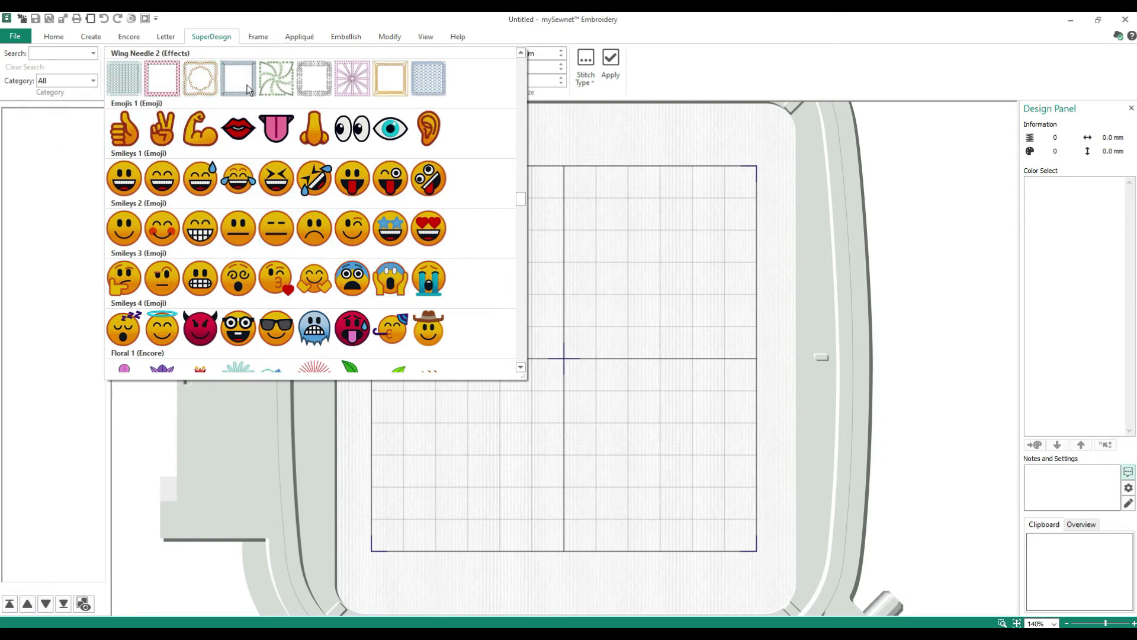
- Look through the Frame, Appliqué and Embellish tools, and dismiss the Modify no-design warning
{"action": "left_click", "coordinate": [258, 37]}
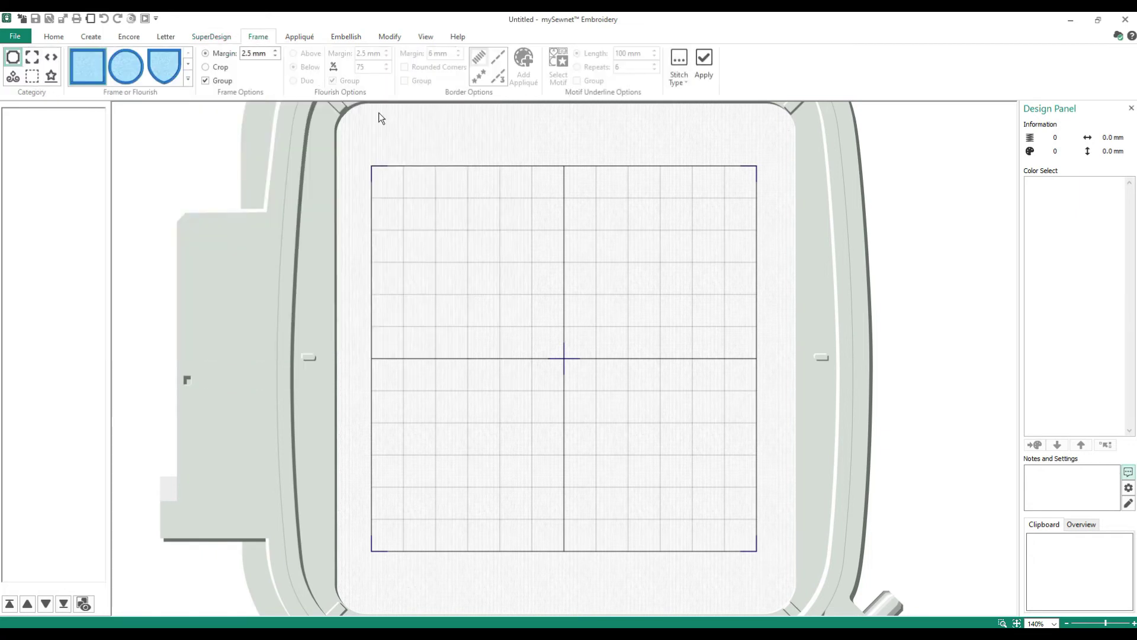
{"action": "left_click", "coordinate": [299, 38]}
{"action": "left_click", "coordinate": [345, 37]}
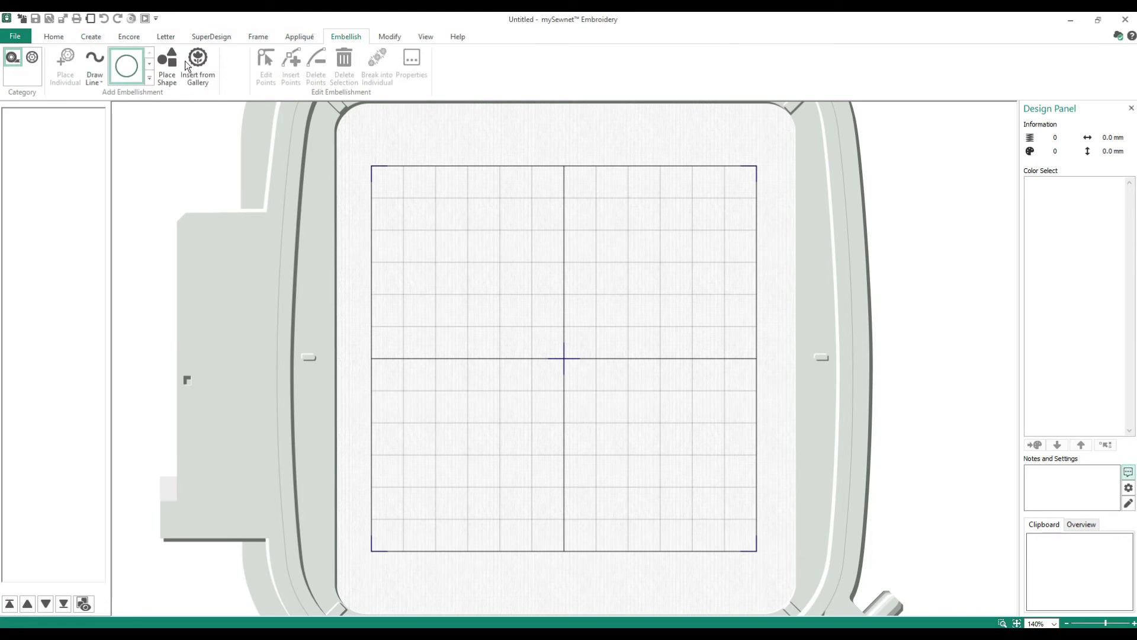
{"action": "left_click", "coordinate": [388, 37]}
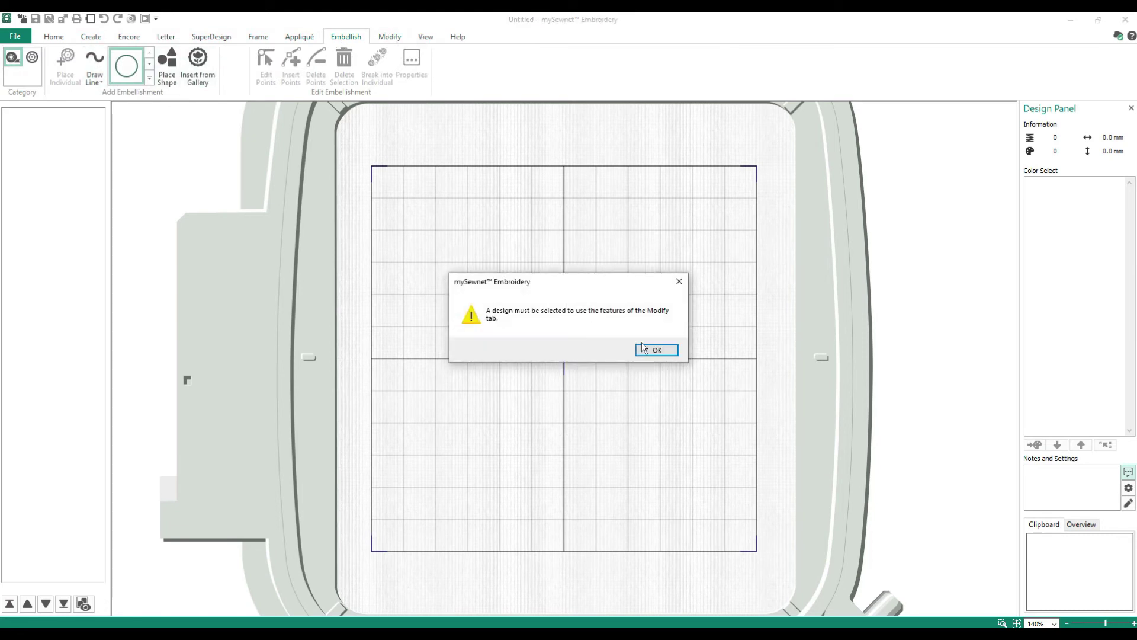
{"action": "left_click", "coordinate": [669, 353]}
- Apply the screaming-face emoji from Smileys 3 to the hoop at 57.8 × 55.0 mm
{"action": "left_click", "coordinate": [224, 37]}
{"action": "left_click", "coordinate": [454, 78]}
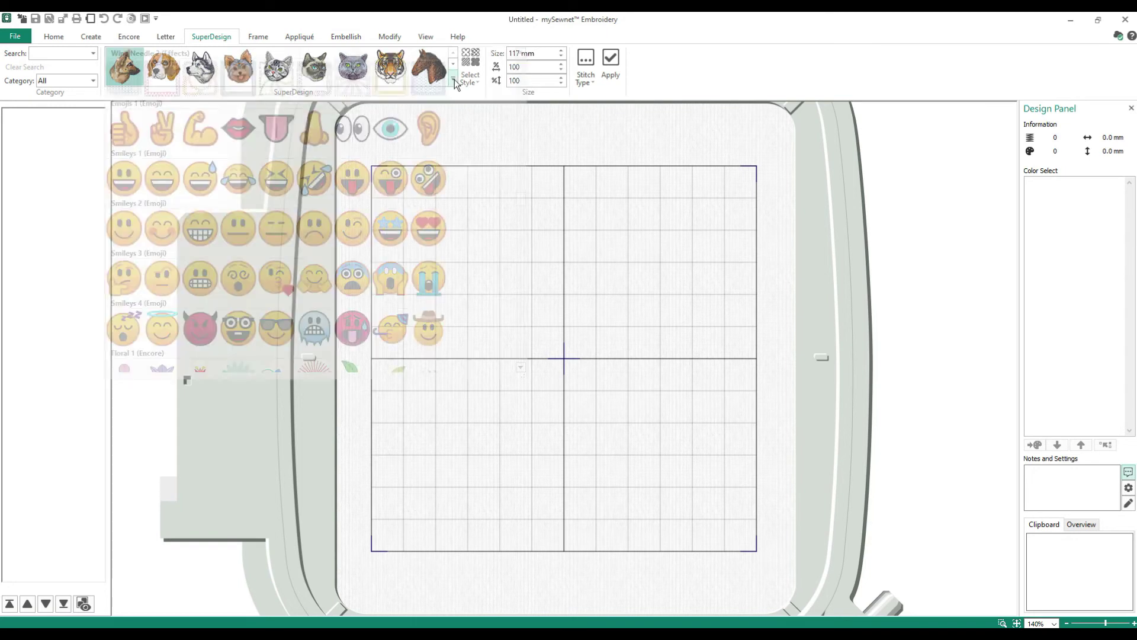
{"action": "left_click", "coordinate": [408, 288]}
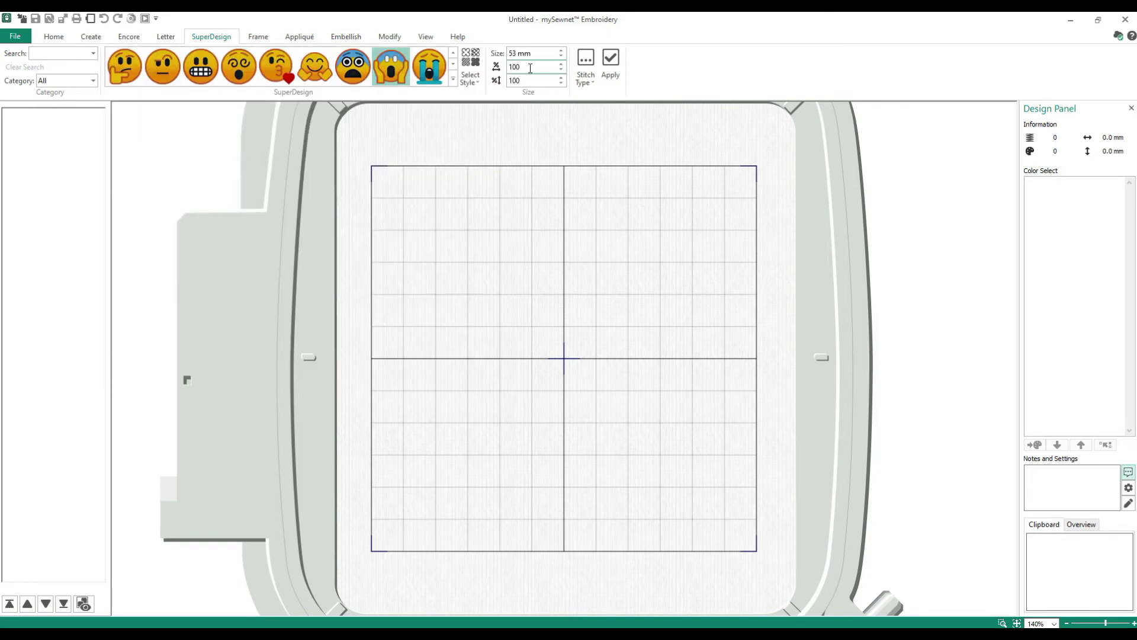
{"action": "left_click", "coordinate": [615, 68]}
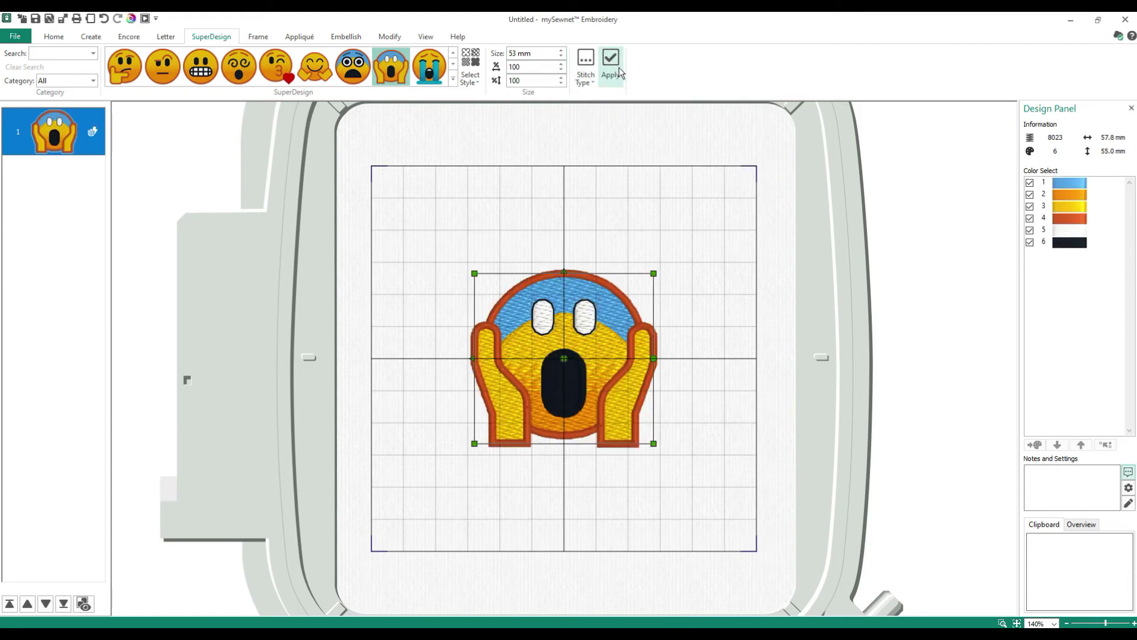
- Flip through the Frame, Appliqué and Embellish tool sets
{"action": "left_click", "coordinate": [266, 39]}
{"action": "left_click", "coordinate": [296, 36]}
{"action": "left_click", "coordinate": [346, 37]}
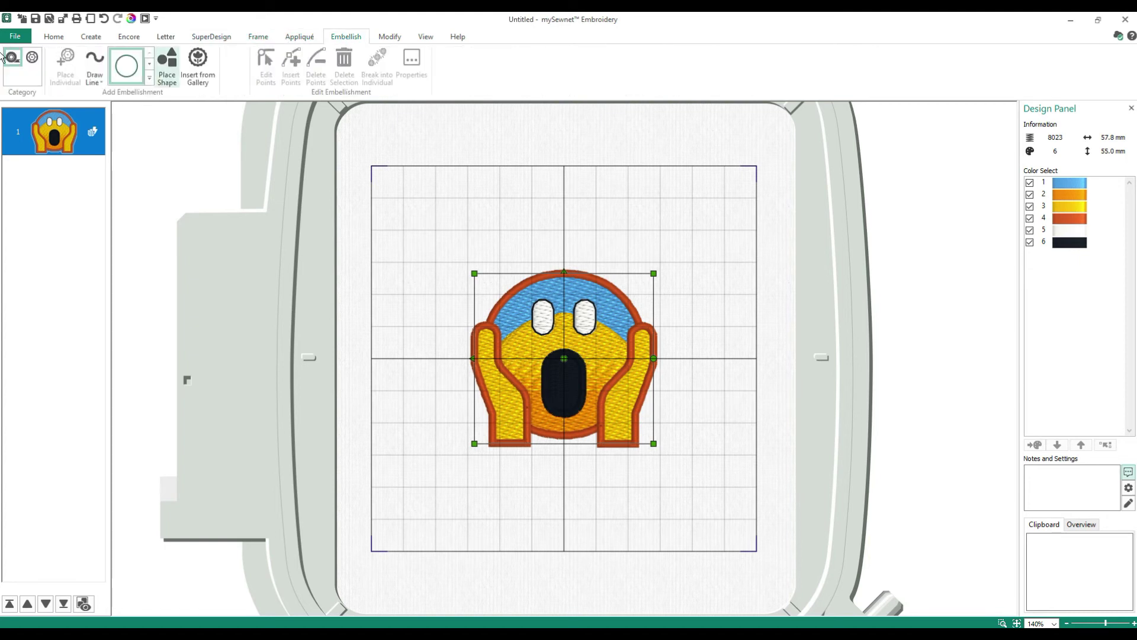
- Convert the emoji to fixed stitches in Modify and hide every thread colour except black
{"action": "left_click", "coordinate": [393, 59]}
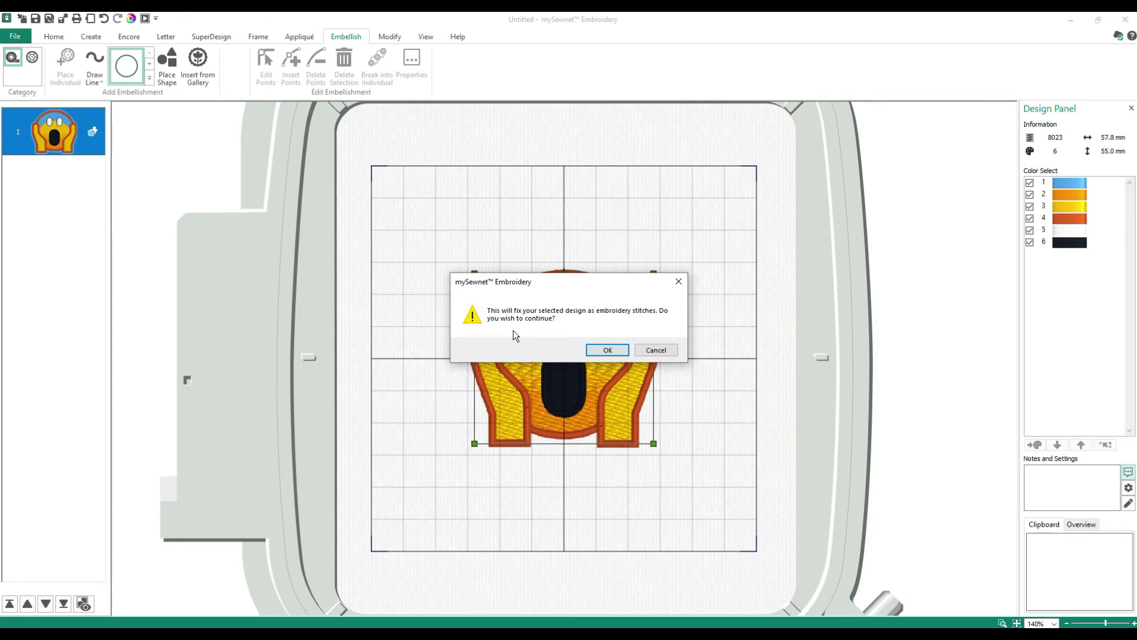
{"action": "left_click", "coordinate": [610, 351]}
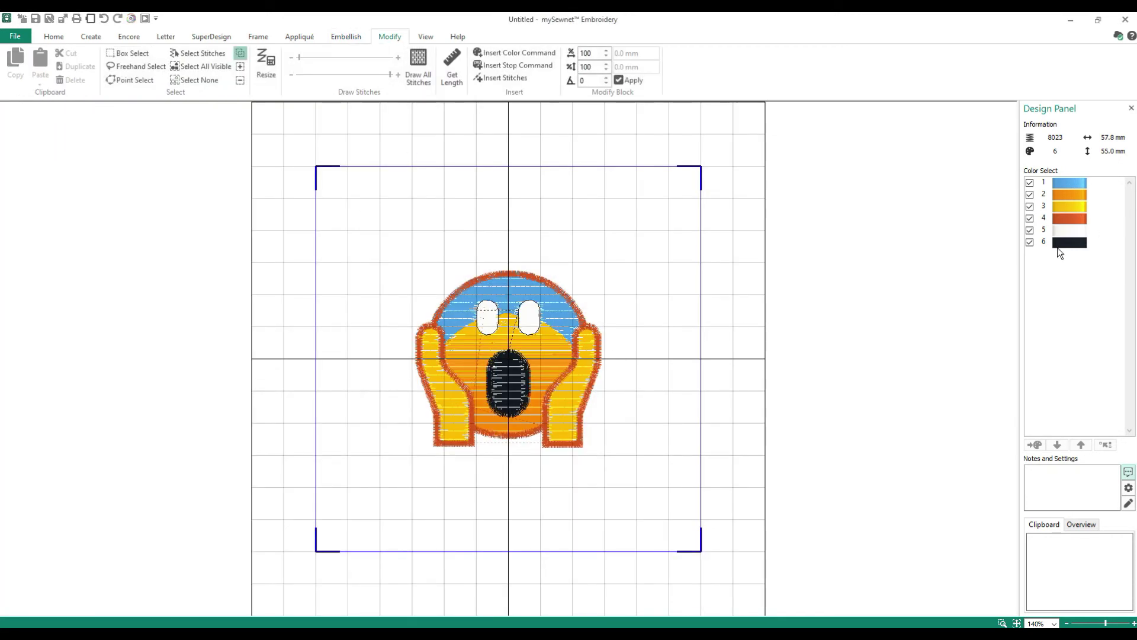
{"action": "left_click", "coordinate": [1030, 183]}
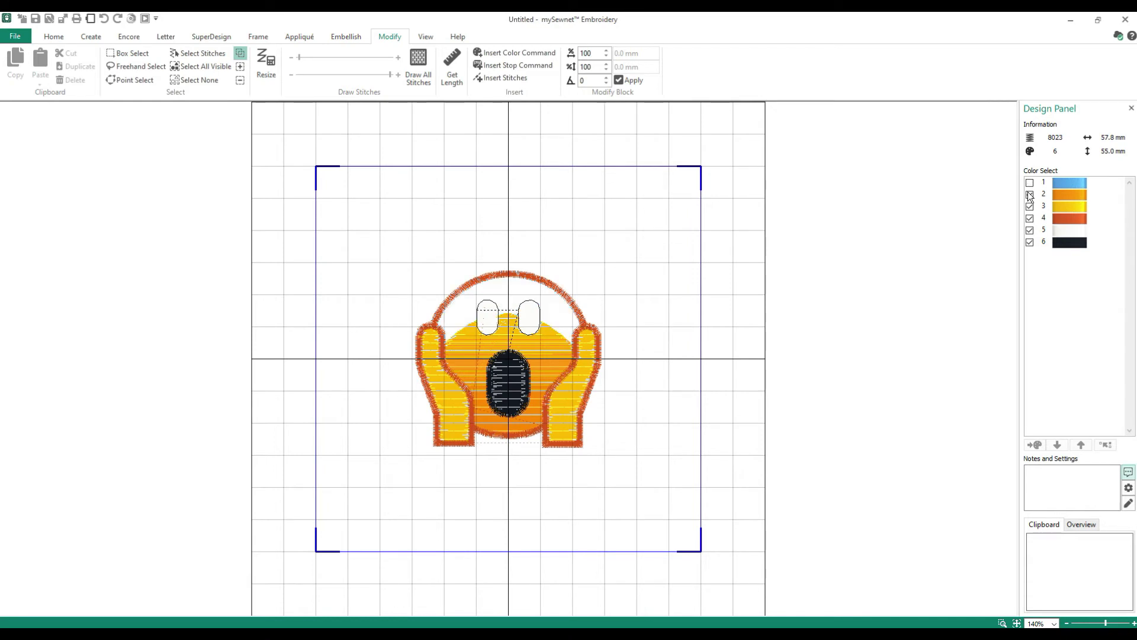
{"action": "left_click", "coordinate": [1030, 195]}
{"action": "left_click", "coordinate": [1030, 207]}
{"action": "left_click", "coordinate": [1032, 221]}
{"action": "left_click", "coordinate": [1031, 229]}
{"action": "left_click", "coordinate": [1031, 219]}
- Box-select the black mouth stitches, delete them, and return to the Home layout
{"action": "left_click", "coordinate": [127, 53]}
{"action": "left_click_drag", "start_coordinate": [469, 342], "coordinate": [540, 422]}
{"action": "left_click", "coordinate": [539, 421]}
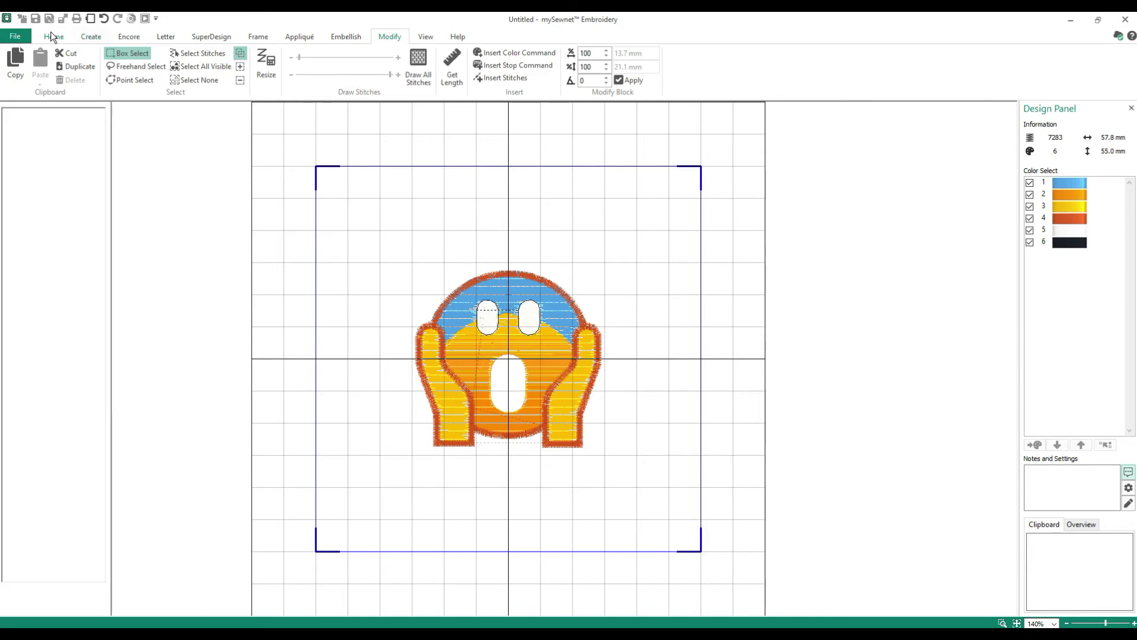
{"action": "left_click", "coordinate": [52, 37]}
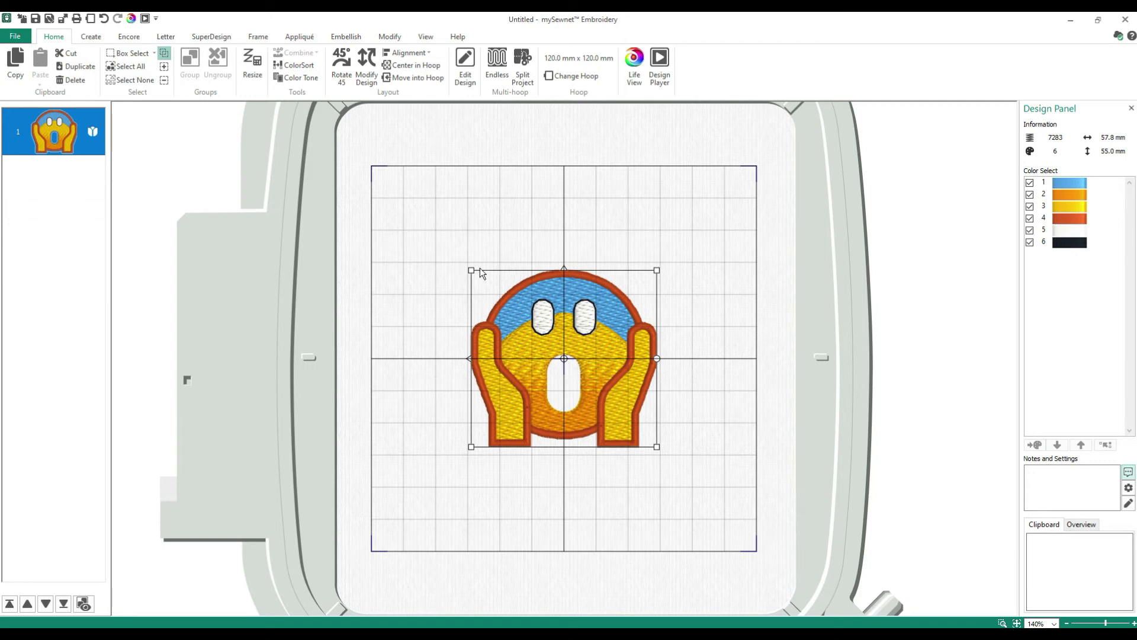
- Undo to restore the black mouth, then drag the emoji larger toward the upper left
{"action": "left_click", "coordinate": [103, 20]}
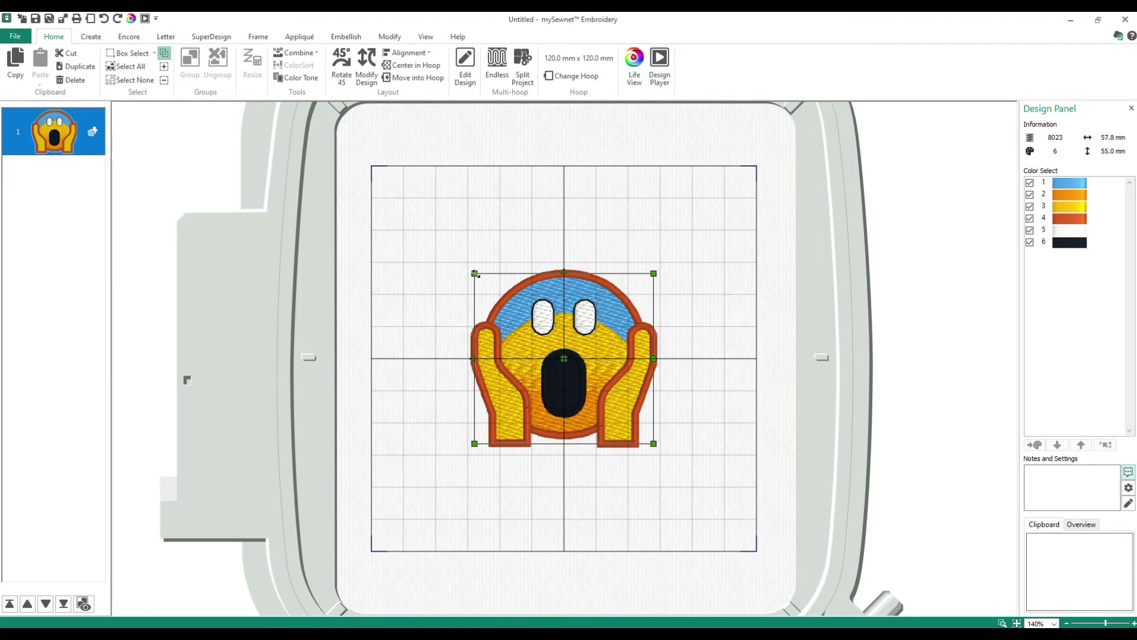
{"action": "left_click_drag", "start_coordinate": [476, 274], "coordinate": [476, 270]}
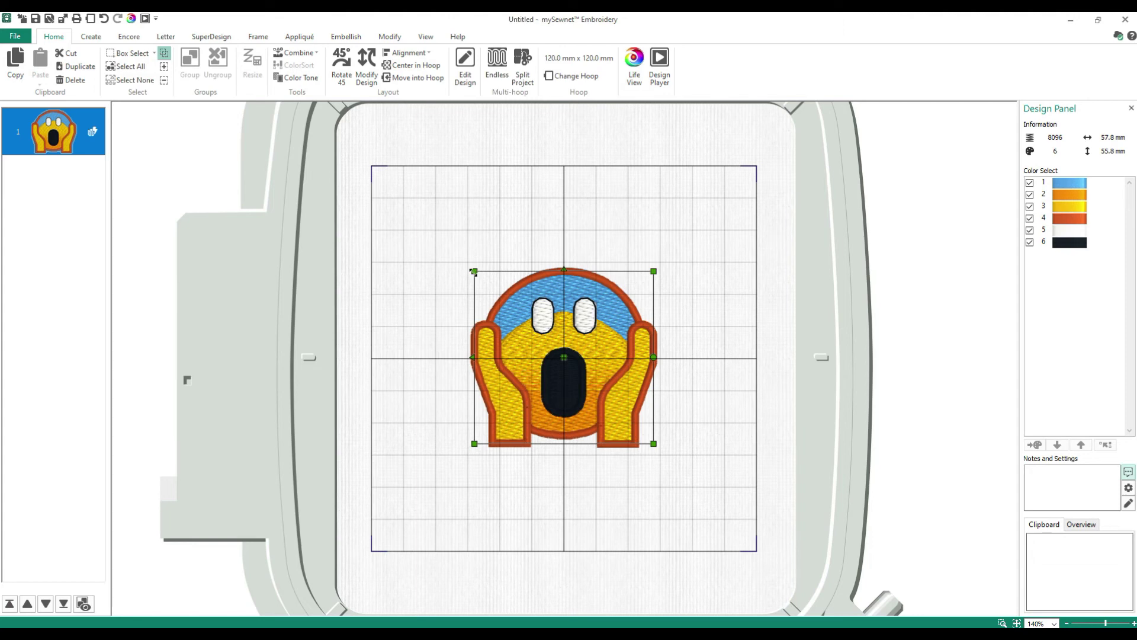
{"action": "left_click_drag", "start_coordinate": [475, 271], "coordinate": [382, 194]}
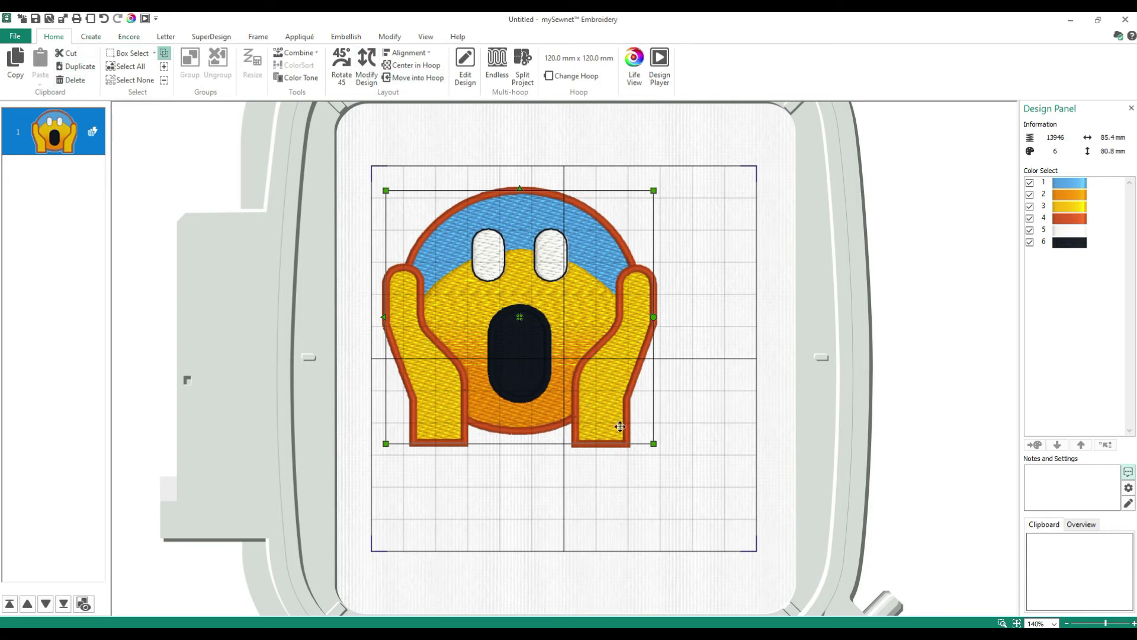
- Undo and redo back to the 57.8 × 55.0 mm emoji, then change its resize handle mode
{"action": "left_click", "coordinate": [103, 19]}
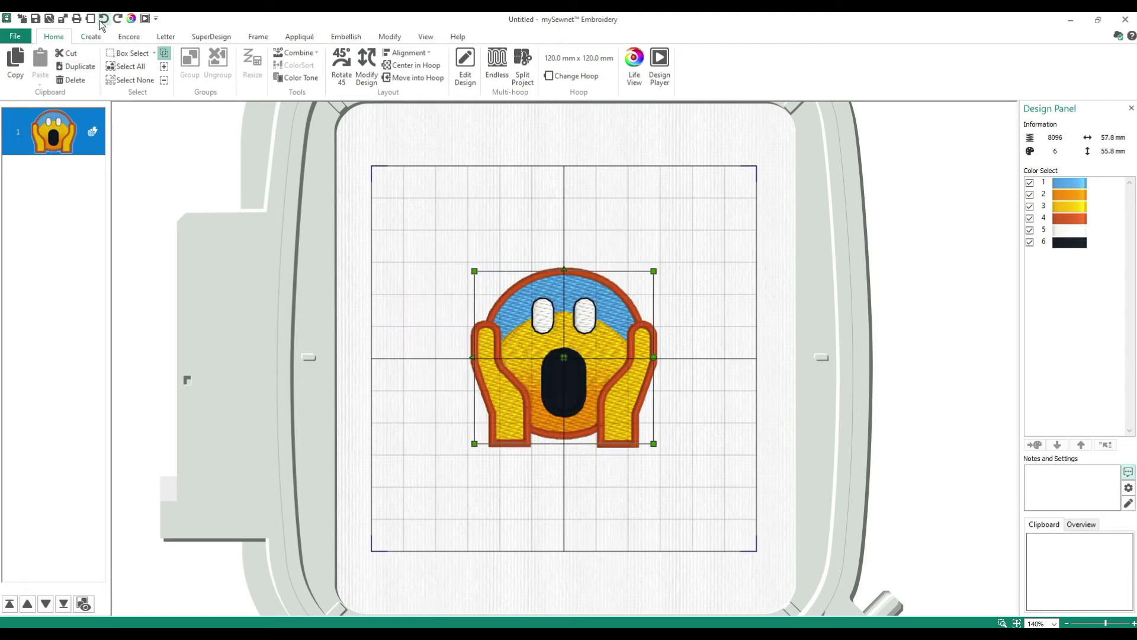
{"action": "left_click", "coordinate": [100, 19]}
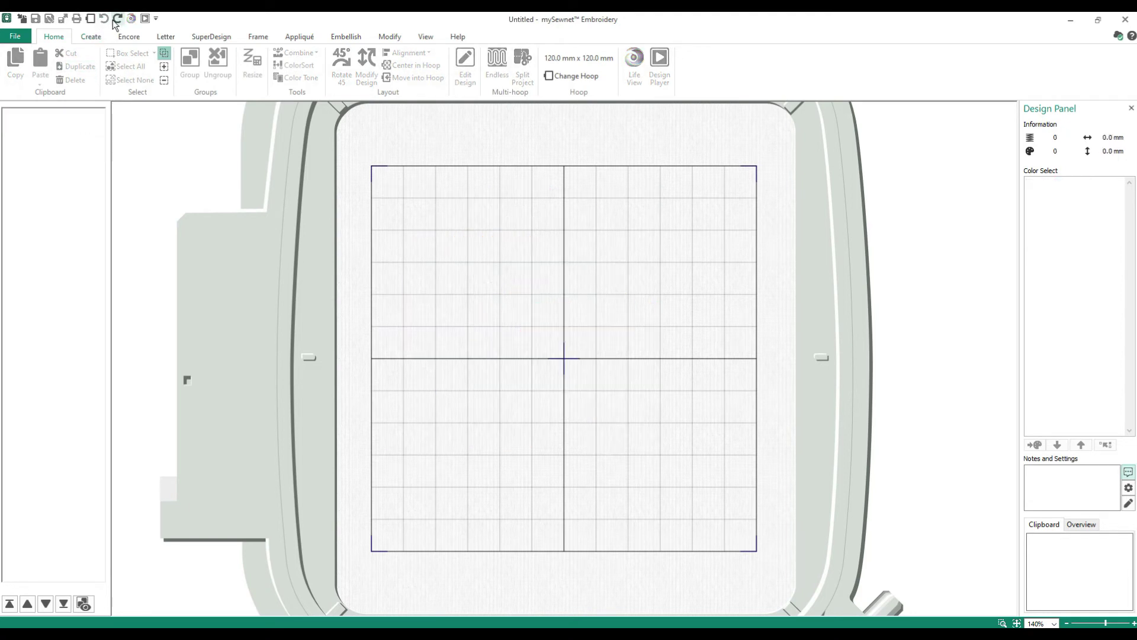
{"action": "left_click", "coordinate": [113, 19]}
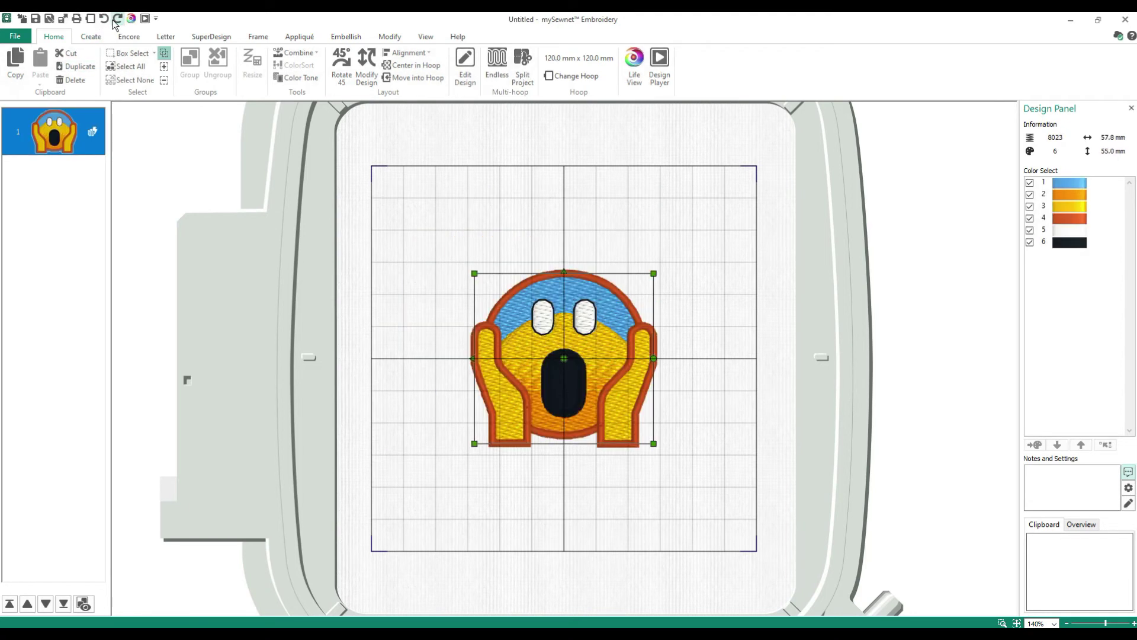
{"action": "right_click", "coordinate": [529, 370]}
{"action": "left_click", "coordinate": [600, 105]}
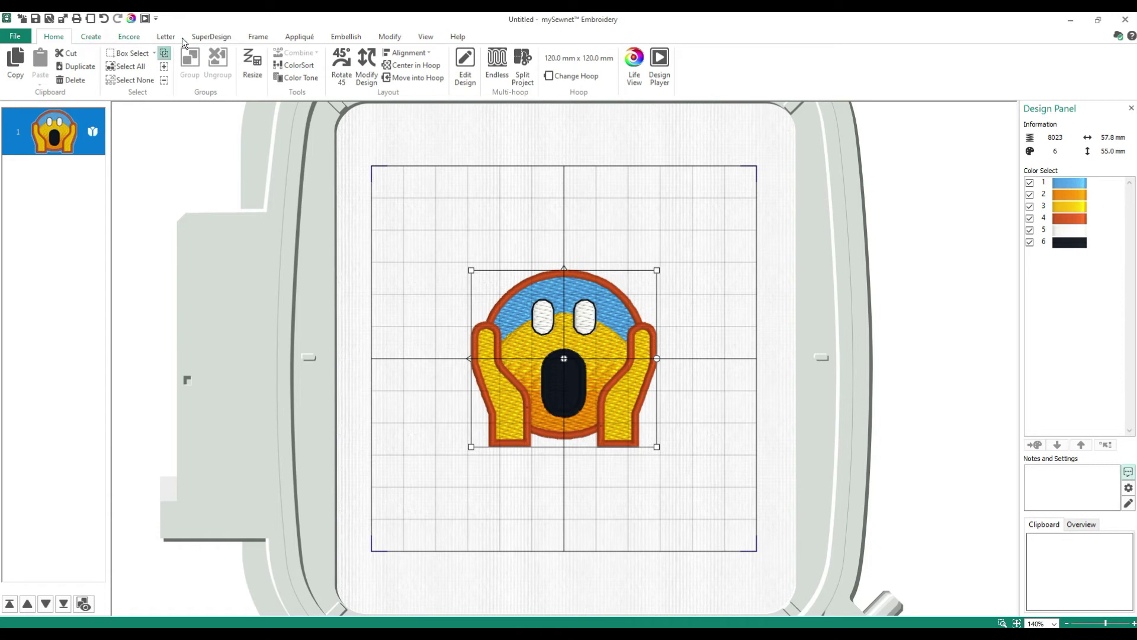
- Enter a grid size of 25.4 mm in View options, which rounds to 25 mm
{"action": "left_click", "coordinate": [426, 37]}
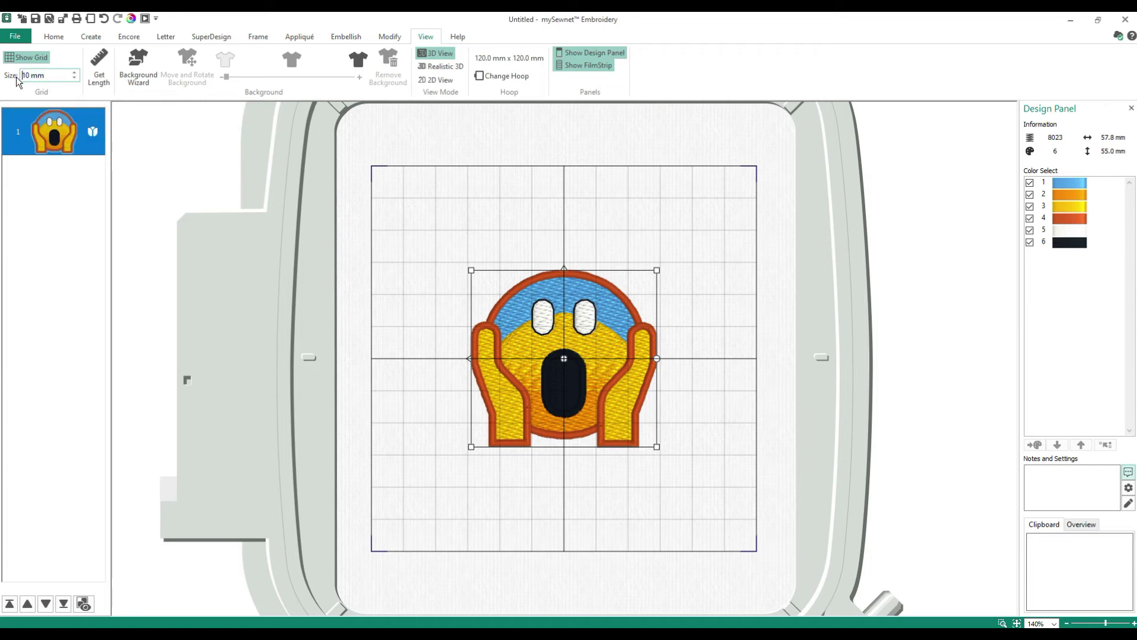
{"action": "key", "text": "BackSpace"}
{"action": "key", "text": "BackSpace"}
{"action": "type", "text": "25"}
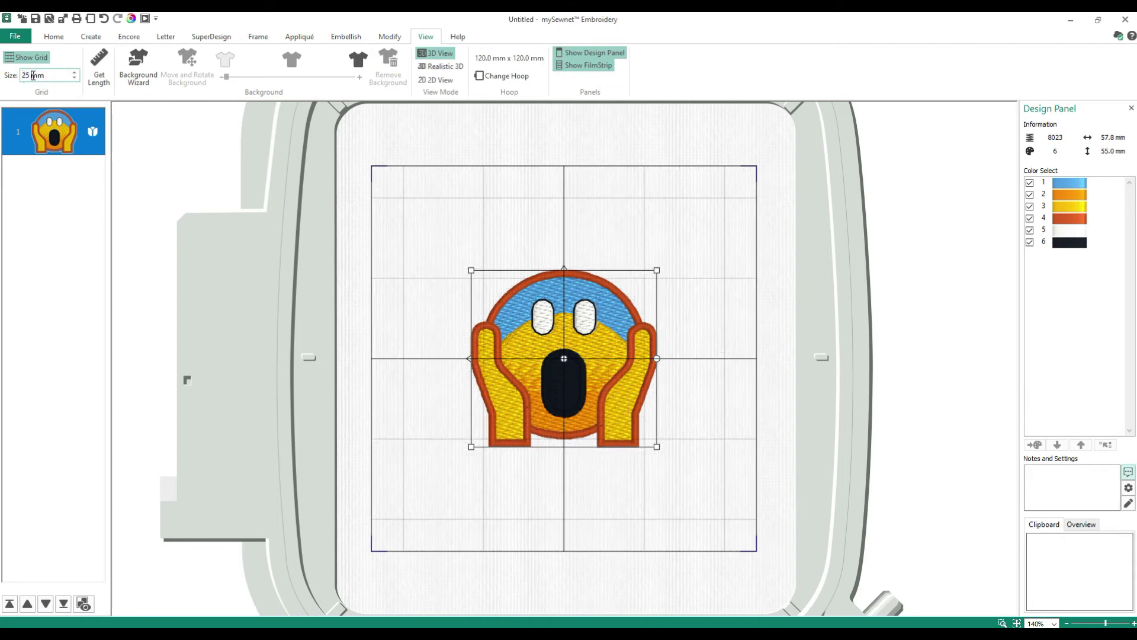
{"action": "key", "text": "BackSpace"}
{"action": "type", "text": ".4"}
{"action": "key", "text": "Return"}
- Replace the grid size value with 26 mm
{"action": "left_click", "coordinate": [30, 76]}
{"action": "key", "text": "Return"}
{"action": "left_click", "coordinate": [45, 75]}
{"action": "left_click_drag", "start_coordinate": [47, 75], "coordinate": [21, 75]}
{"action": "left_click", "coordinate": [21, 75]}
{"action": "key", "text": "Delete"}
{"action": "key", "text": "Delete"}
{"action": "type", "text": "26"}
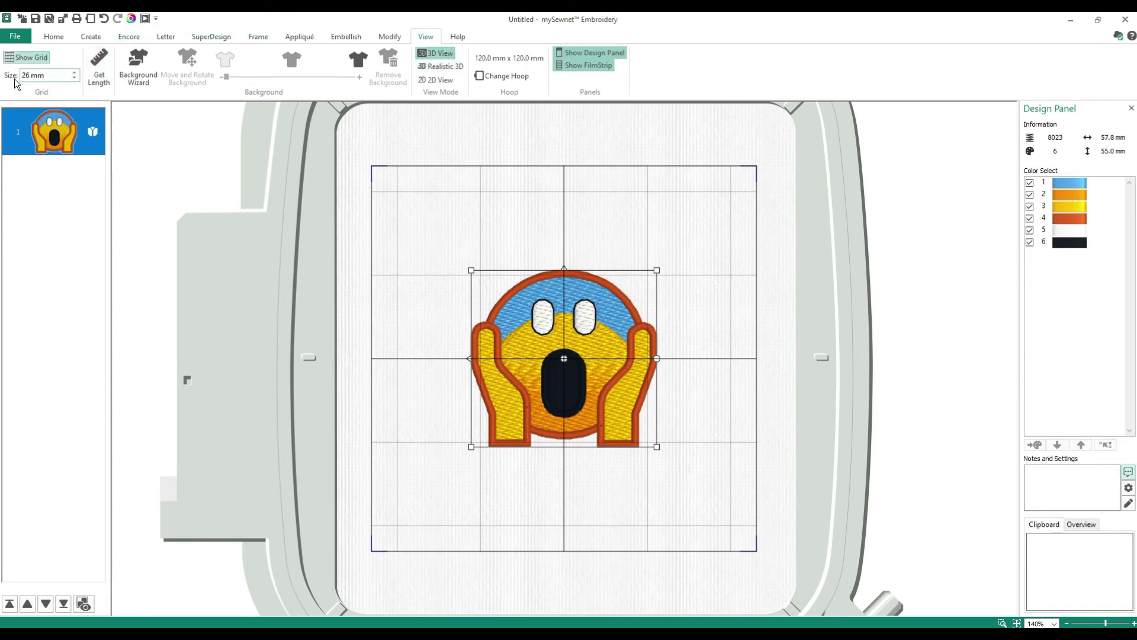
- Measure the emoji's width from hand to hand with Get Length
{"action": "left_click", "coordinate": [97, 68]}
{"action": "left_click", "coordinate": [474, 273]}
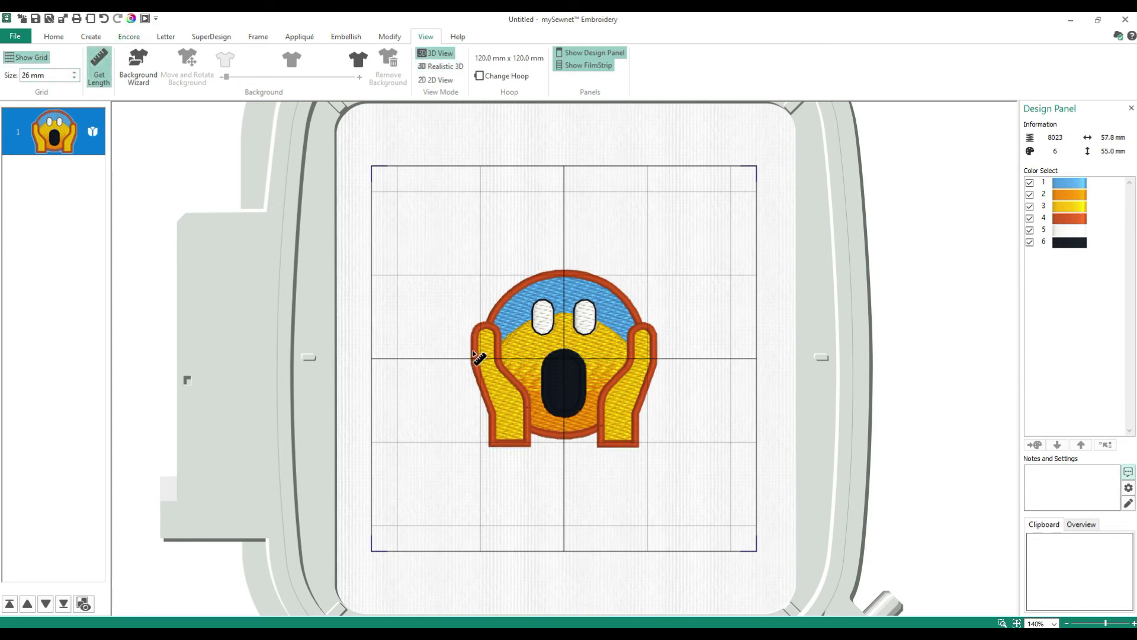
{"action": "left_click_drag", "start_coordinate": [472, 354], "coordinate": [658, 354]}
- Cancel the Background Wizard, preview the design in Realistic 3D, then switch to 2D View
{"action": "left_click", "coordinate": [133, 77]}
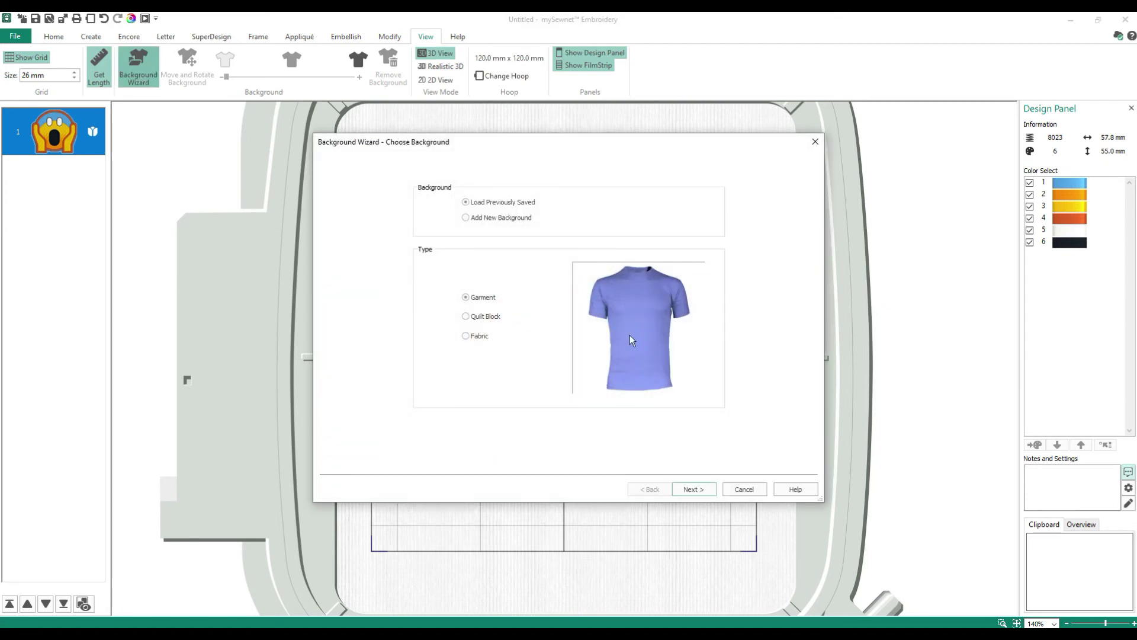
{"action": "left_click", "coordinate": [744, 489]}
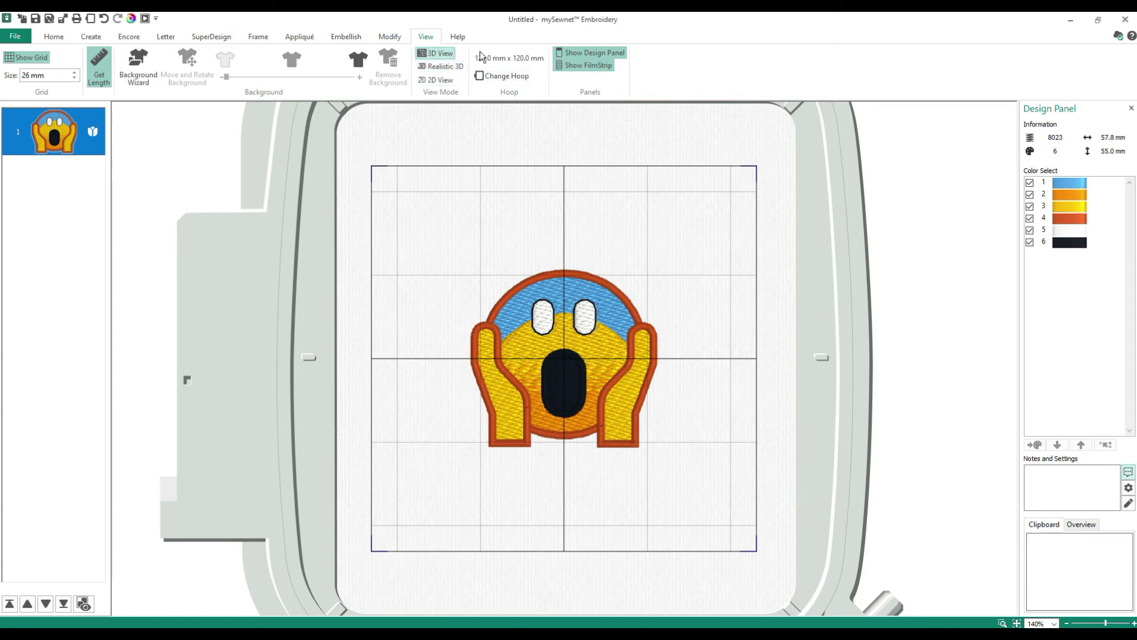
{"action": "left_click", "coordinate": [445, 68]}
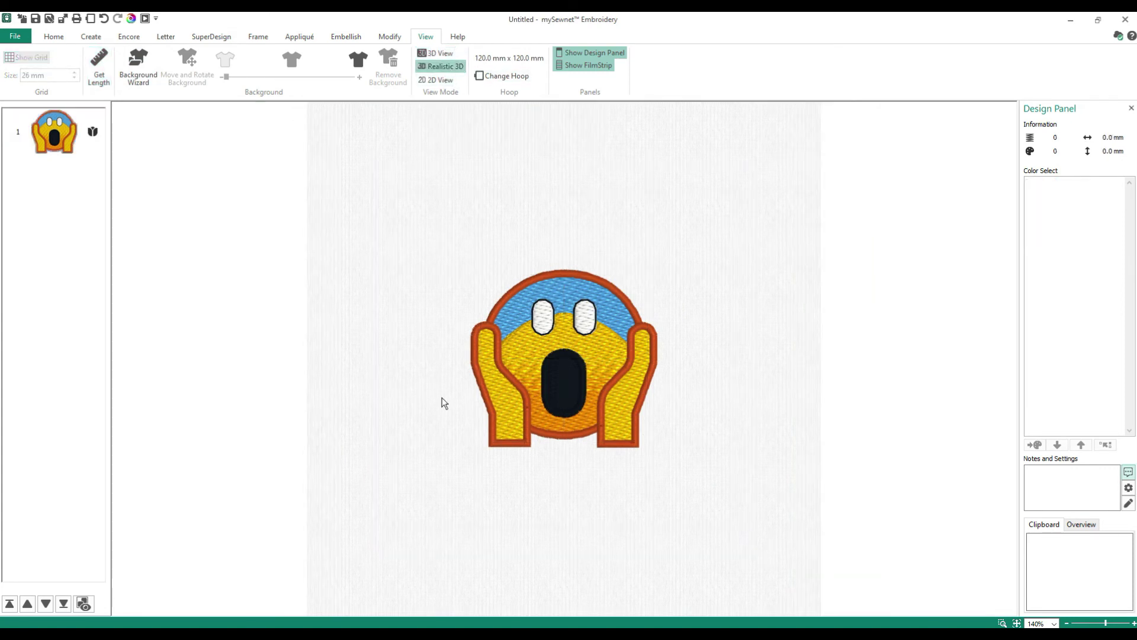
{"action": "left_click", "coordinate": [435, 80]}
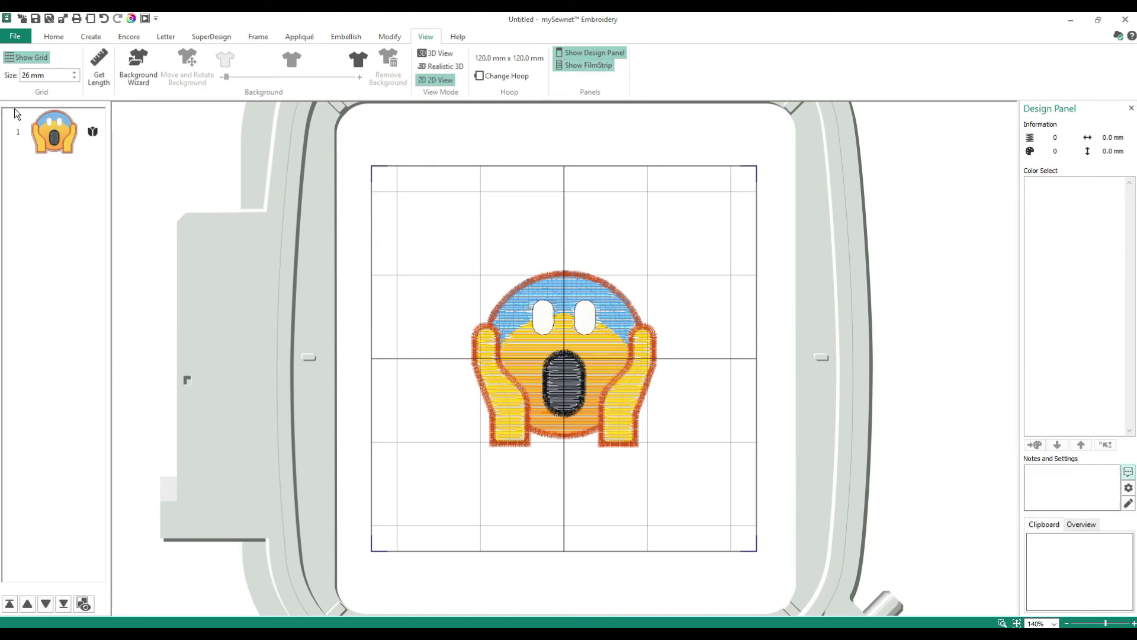
- Select the emoji in the FilmStrip, pick colour block 3, and switch to Modify
{"action": "left_click", "coordinate": [59, 154]}
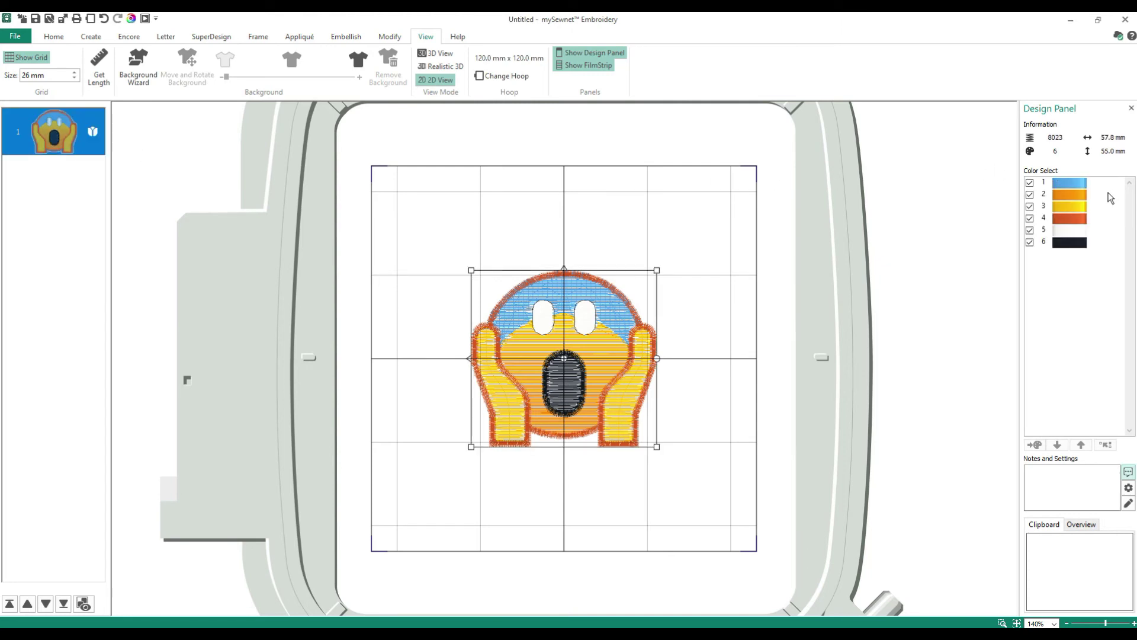
{"action": "left_click", "coordinate": [1080, 204]}
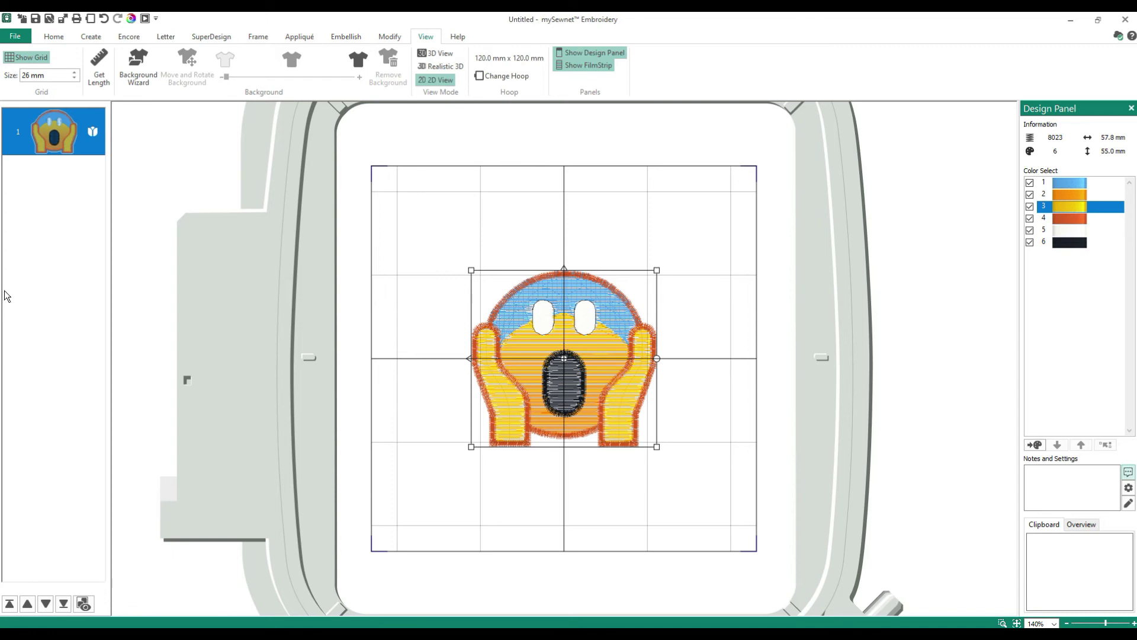
{"action": "left_click", "coordinate": [390, 37]}
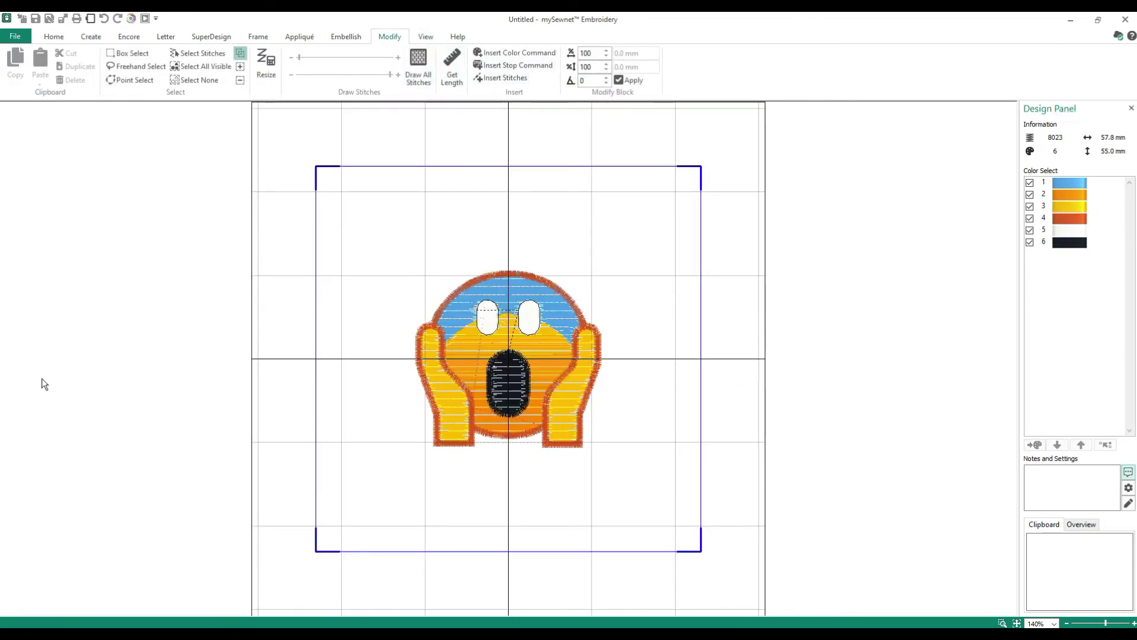
- Select colour blocks 5, 2, 1, 3 and 6 in turn, then go back to Home
{"action": "left_click", "coordinate": [1073, 232]}
{"action": "left_click", "coordinate": [1073, 232]}
{"action": "left_click", "coordinate": [1072, 196]}
{"action": "left_click", "coordinate": [1075, 187]}
{"action": "left_click", "coordinate": [1075, 205]}
{"action": "left_click", "coordinate": [1075, 241]}
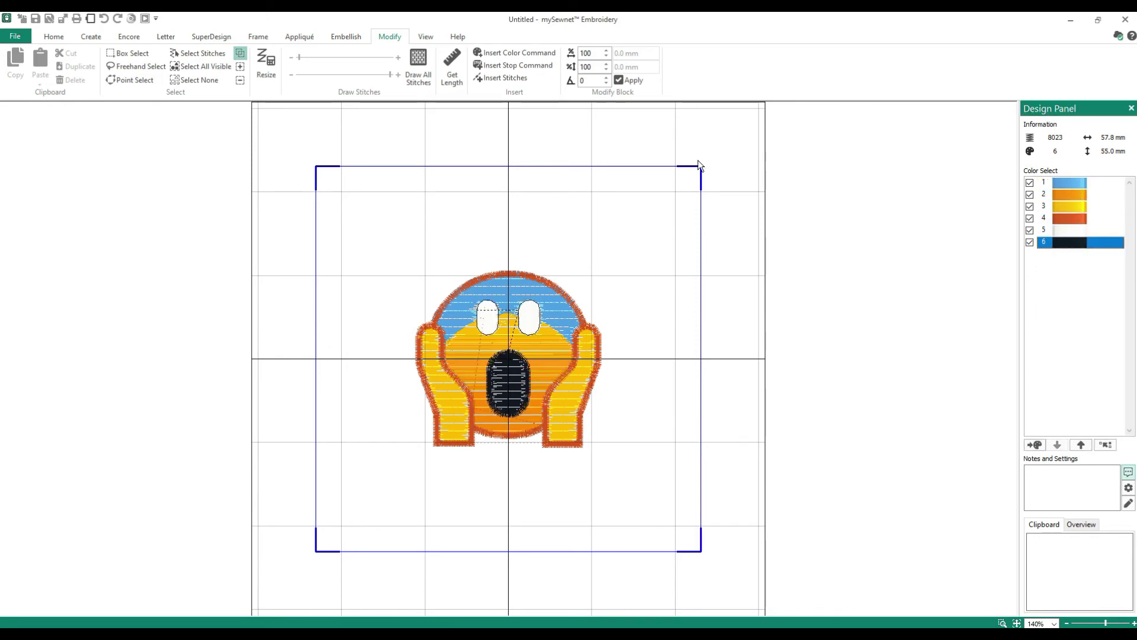
{"action": "left_click", "coordinate": [53, 34]}
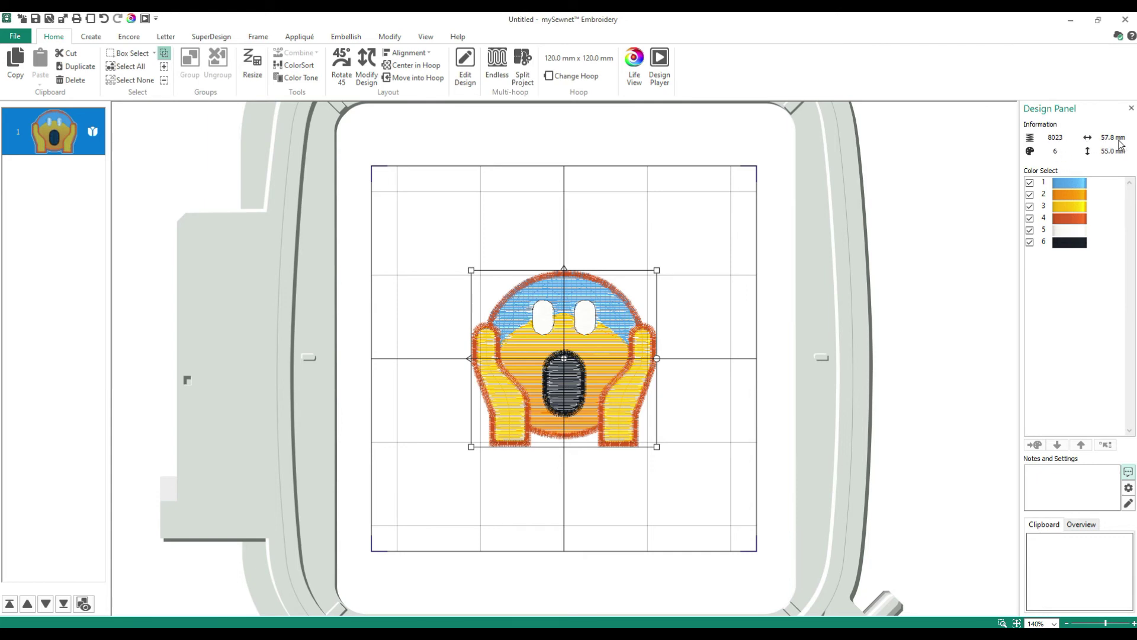
- Select the orange colour block 2 and bring up its Color Selection thread dialog
{"action": "mouse_move", "coordinate": [1121, 146]}
{"action": "mouse_move", "coordinate": [1115, 156]}
{"action": "left_click", "coordinate": [1059, 184]}
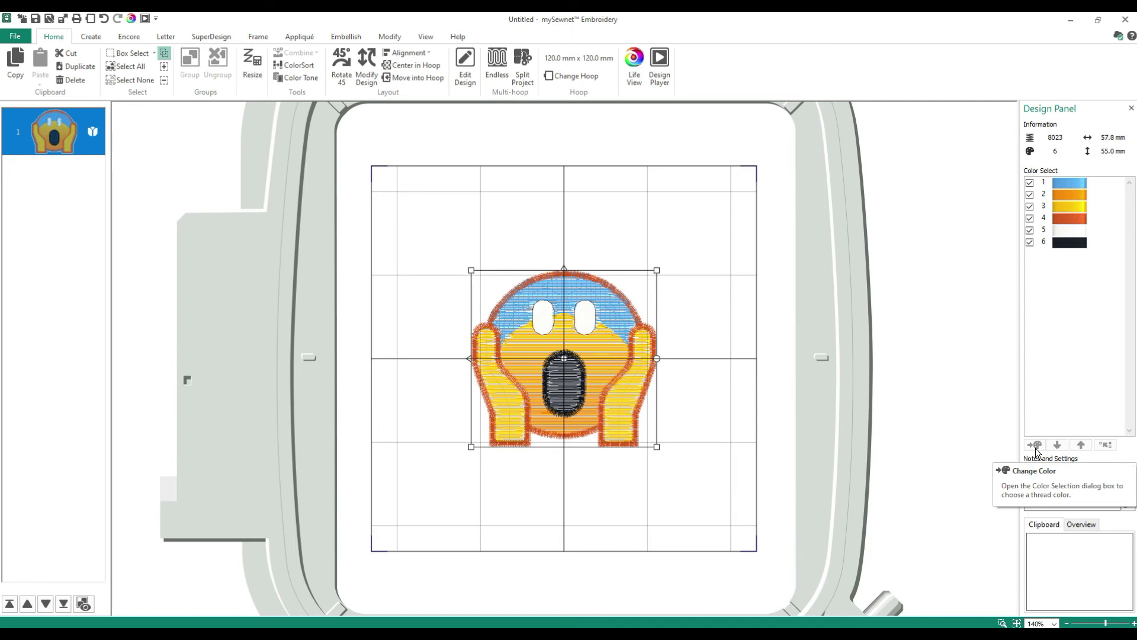
{"action": "left_click", "coordinate": [1057, 197]}
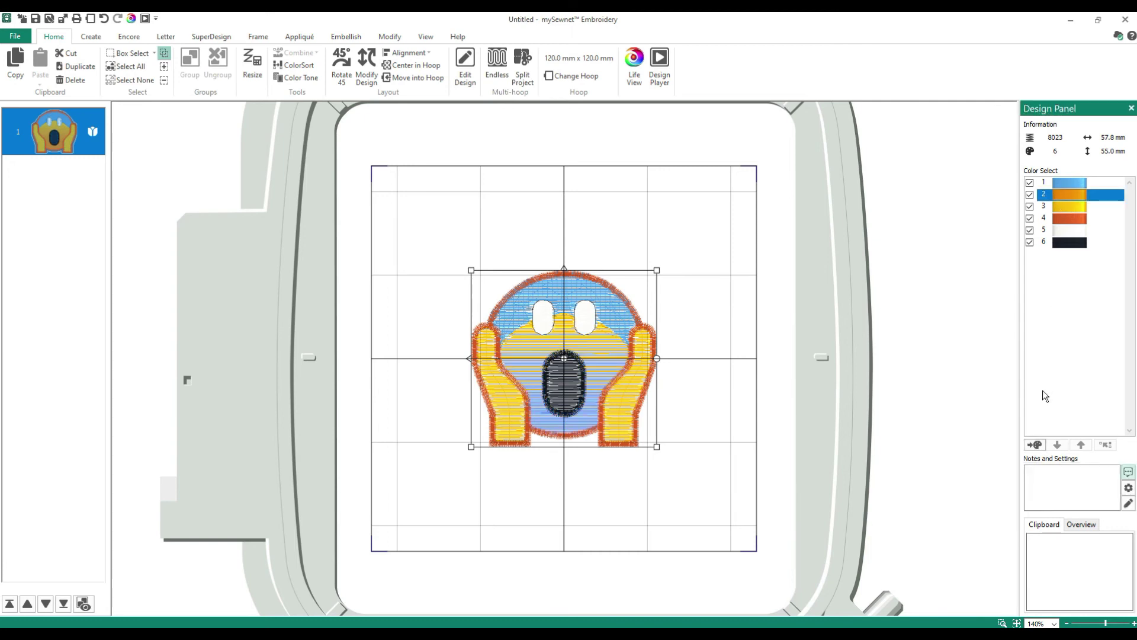
{"action": "left_click", "coordinate": [1036, 444]}
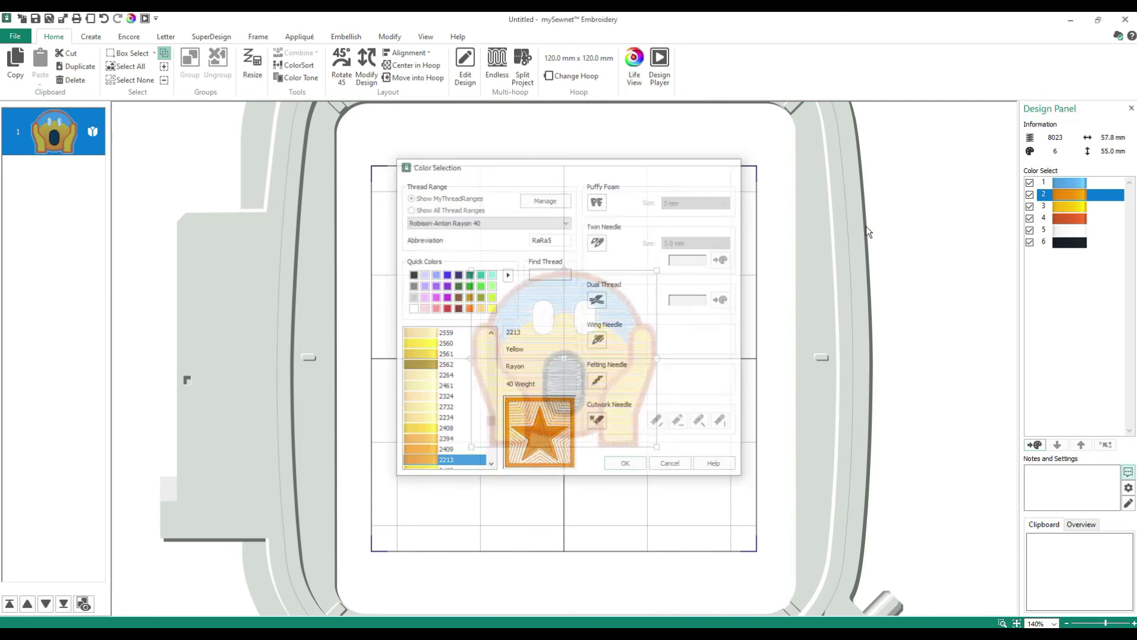
{"action": "double_click", "coordinate": [1066, 192]}
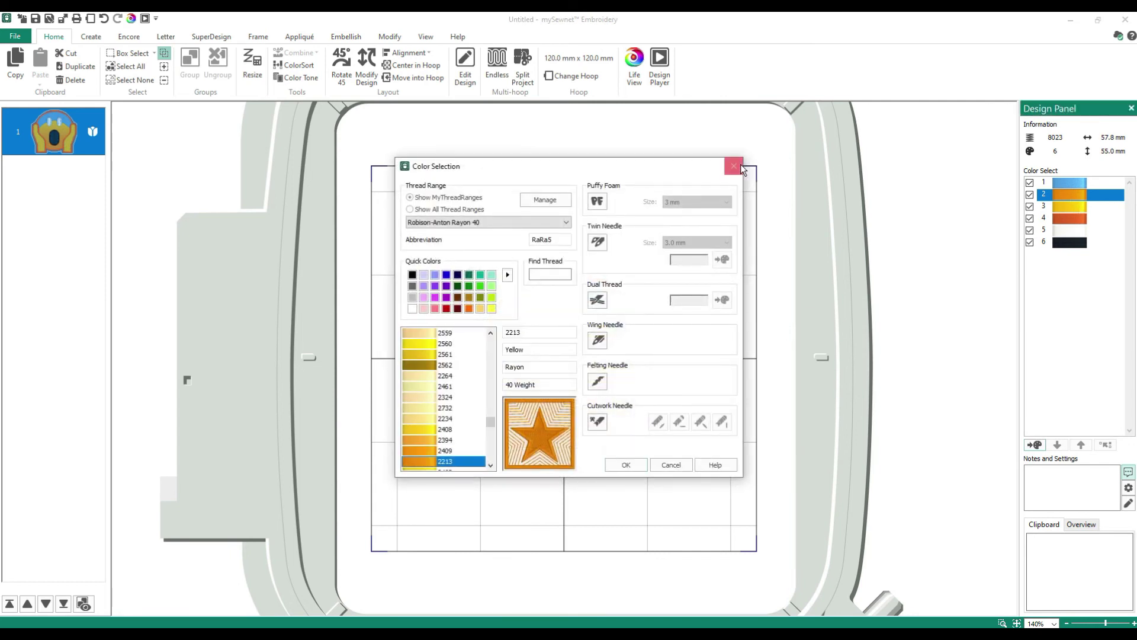
{"action": "left_click", "coordinate": [734, 166]}
{"action": "right_click", "coordinate": [1065, 193]}
{"action": "left_click", "coordinate": [1066, 201]}
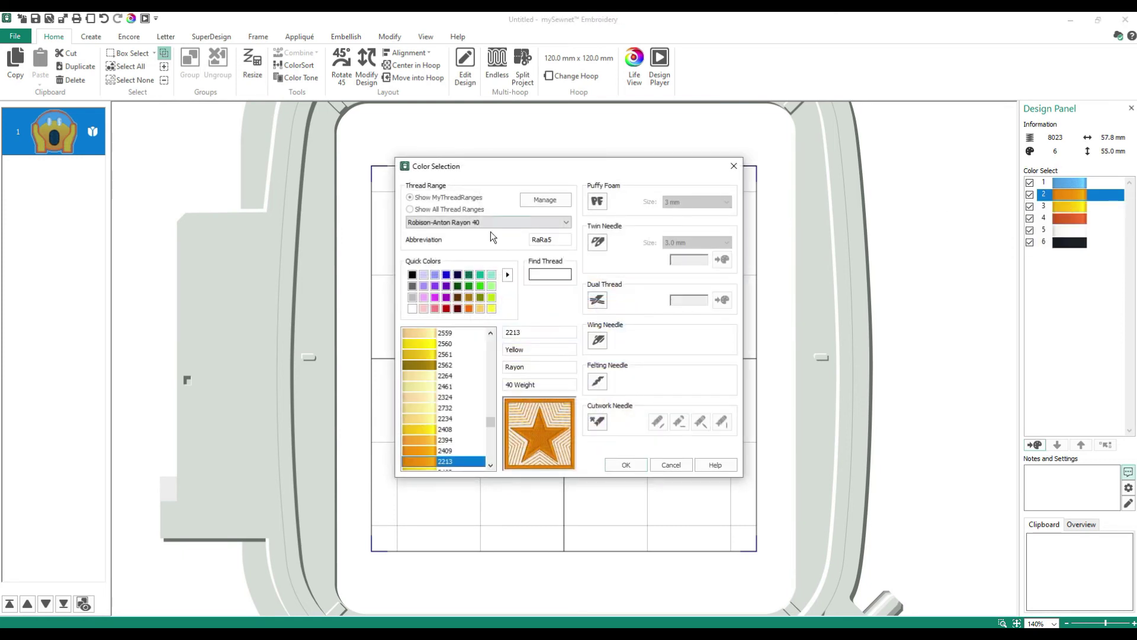
{"action": "left_click", "coordinate": [735, 166]}
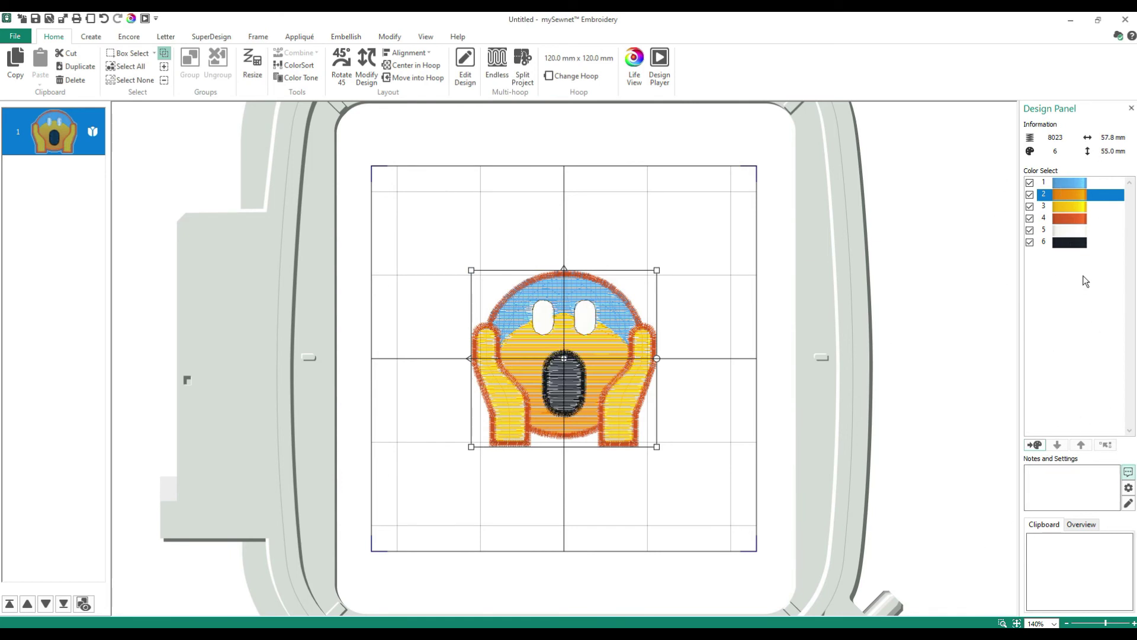
- Select thread colour 4, click into the design notes field, and switch to Modify stitch editing
{"action": "left_click", "coordinate": [1066, 219]}
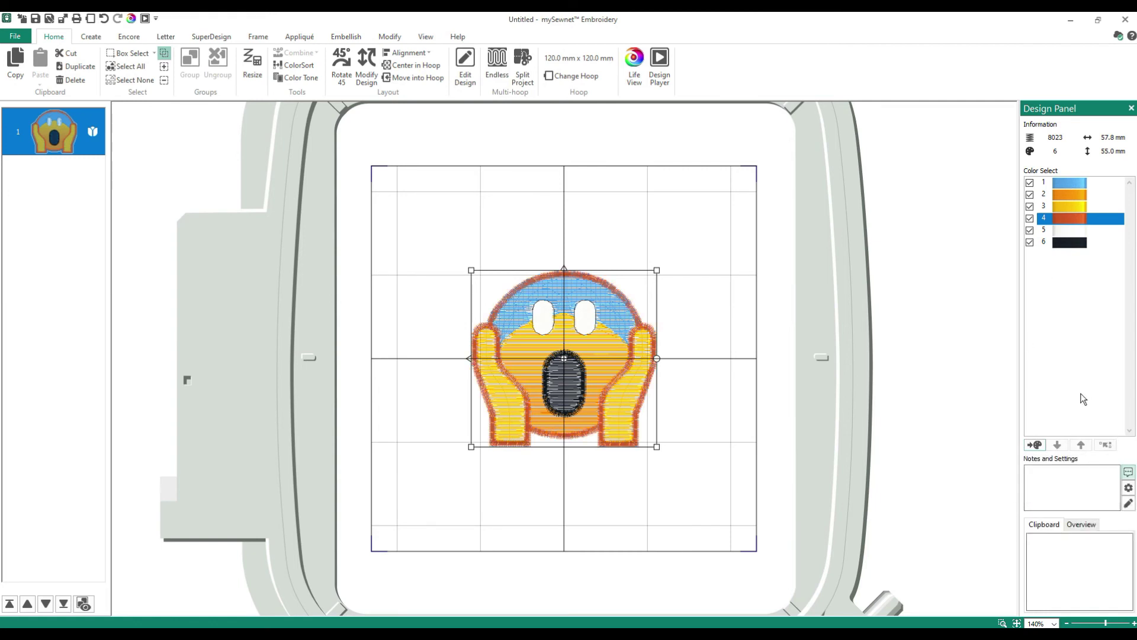
{"action": "left_click", "coordinate": [1034, 492]}
{"action": "left_click", "coordinate": [587, 277]}
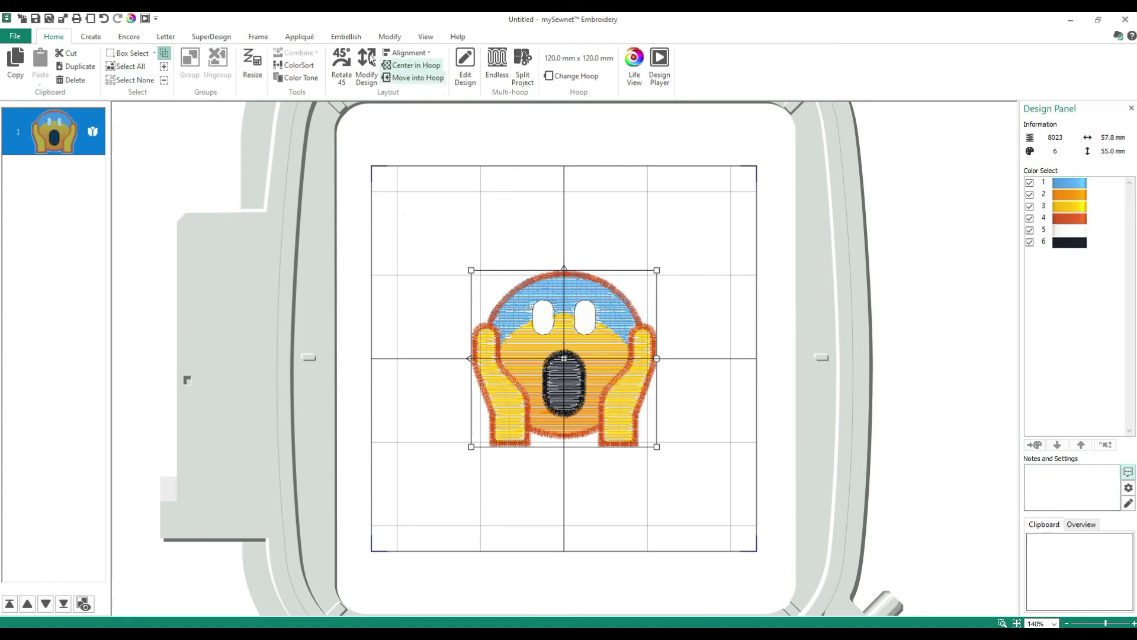
{"action": "left_click", "coordinate": [394, 38]}
{"action": "left_click", "coordinate": [1070, 482]}
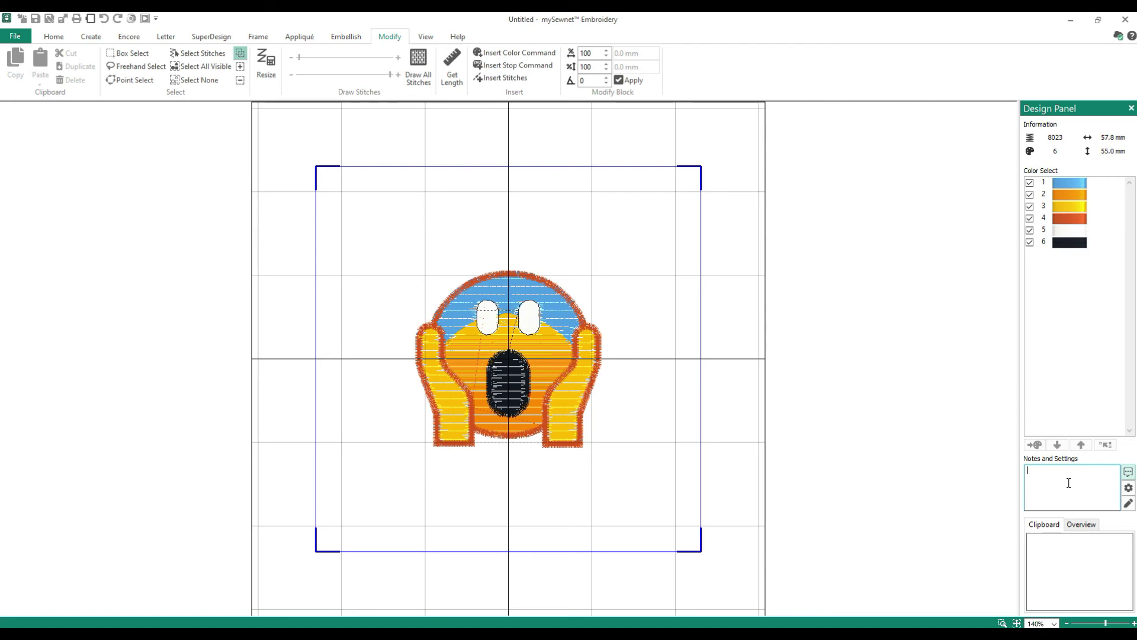
- Back on Home, enter the note 'OMG emoji' in the design's Notes dialog and confirm
{"action": "left_click", "coordinate": [1129, 503]}
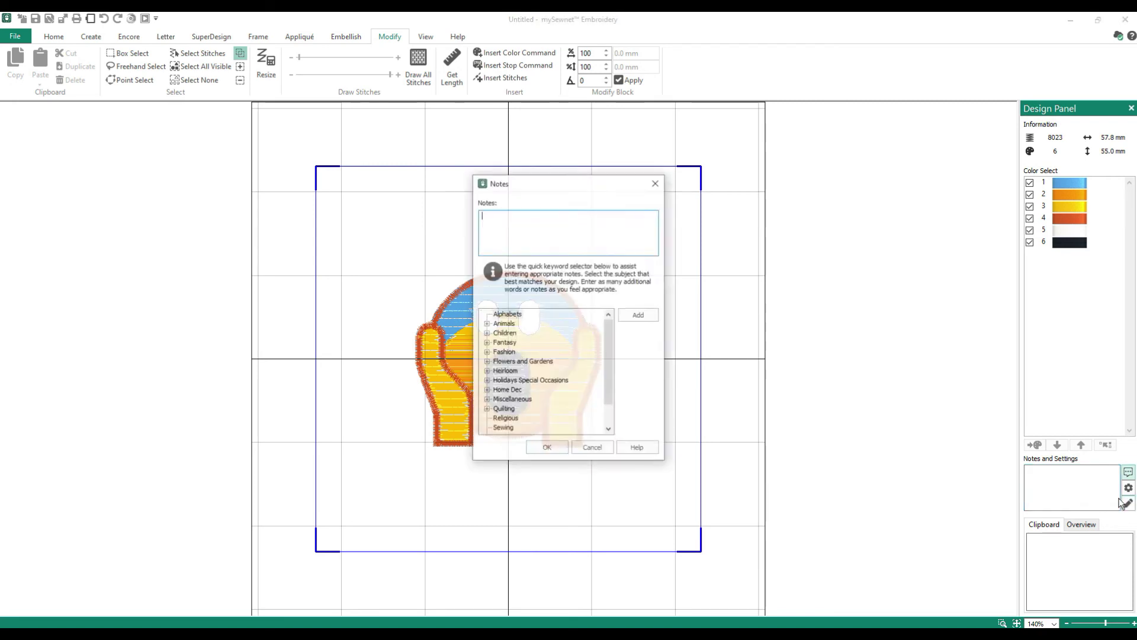
{"action": "left_click", "coordinate": [656, 184]}
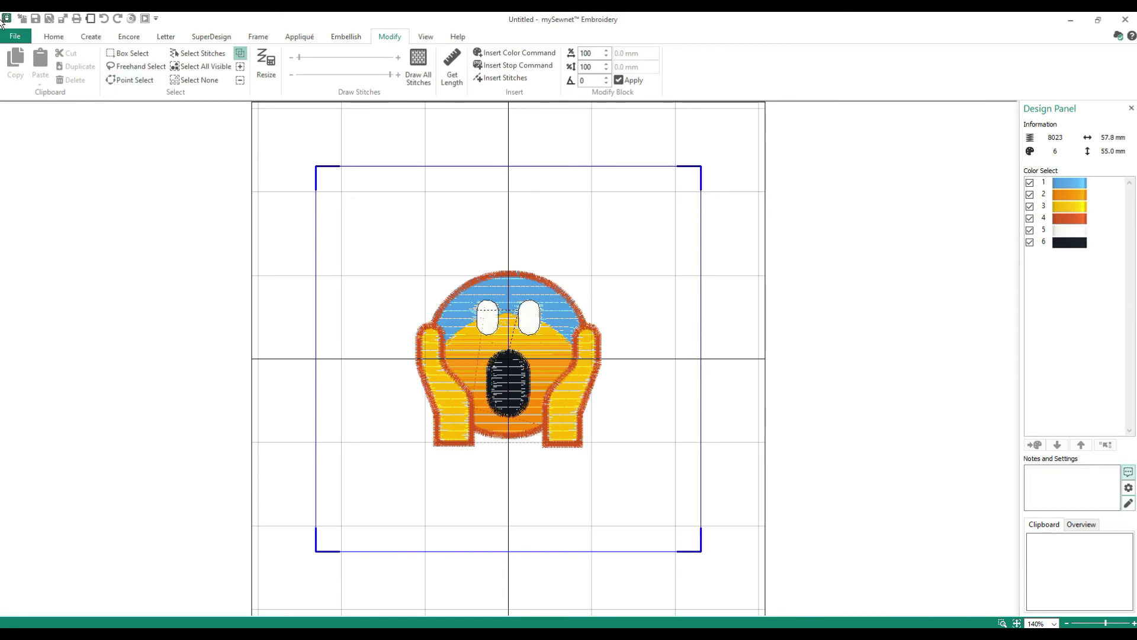
{"action": "left_click", "coordinate": [49, 42]}
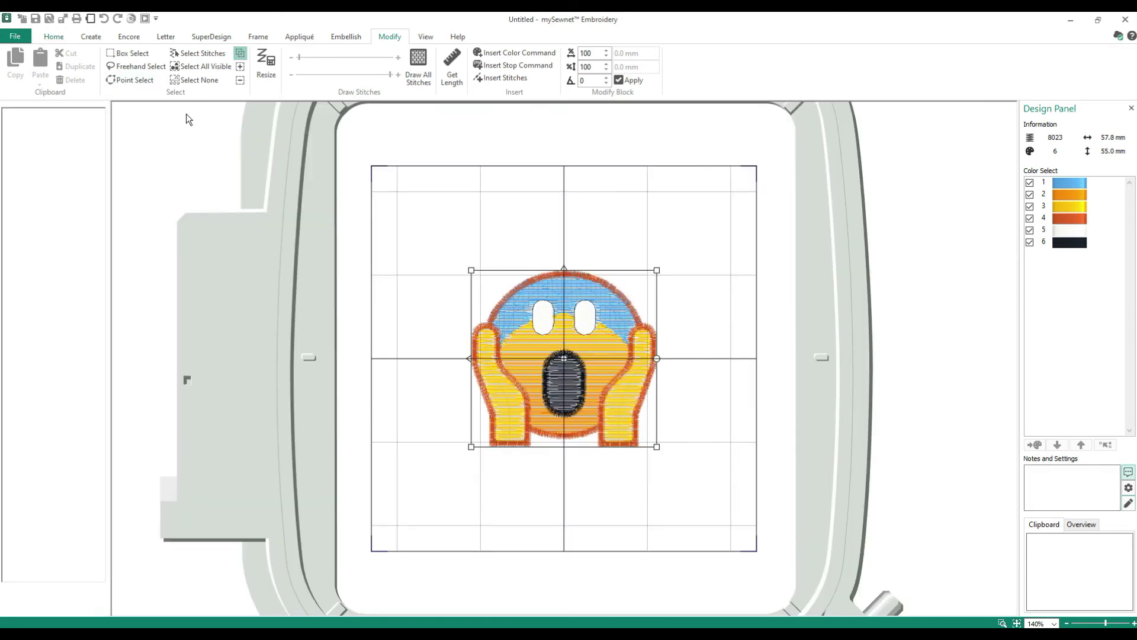
{"action": "left_click", "coordinate": [1074, 493]}
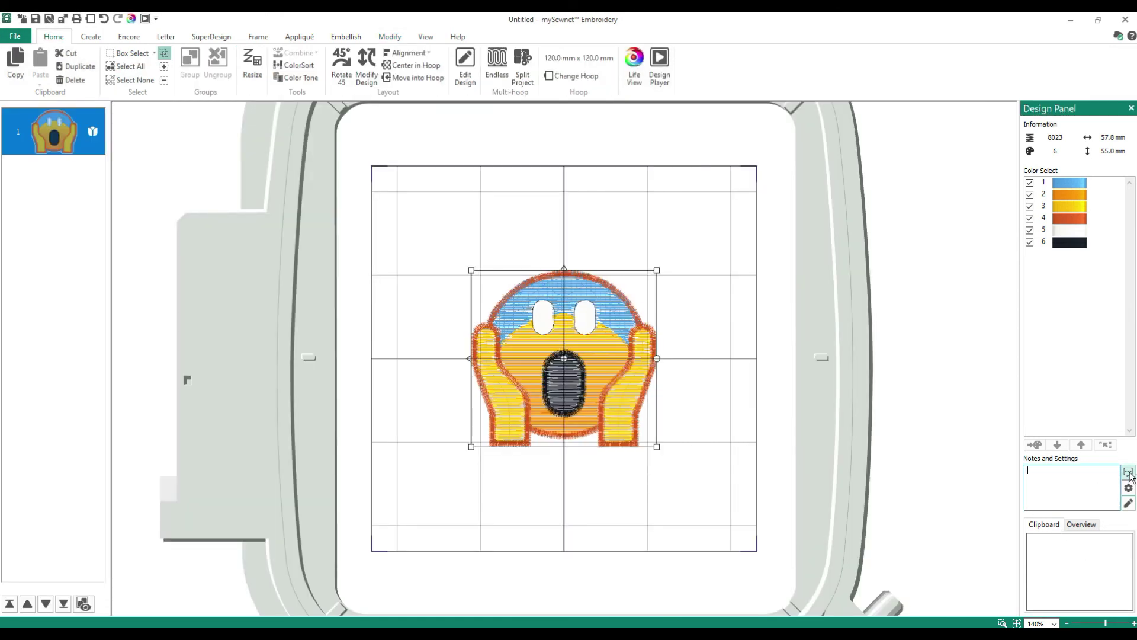
{"action": "left_click", "coordinate": [1129, 505]}
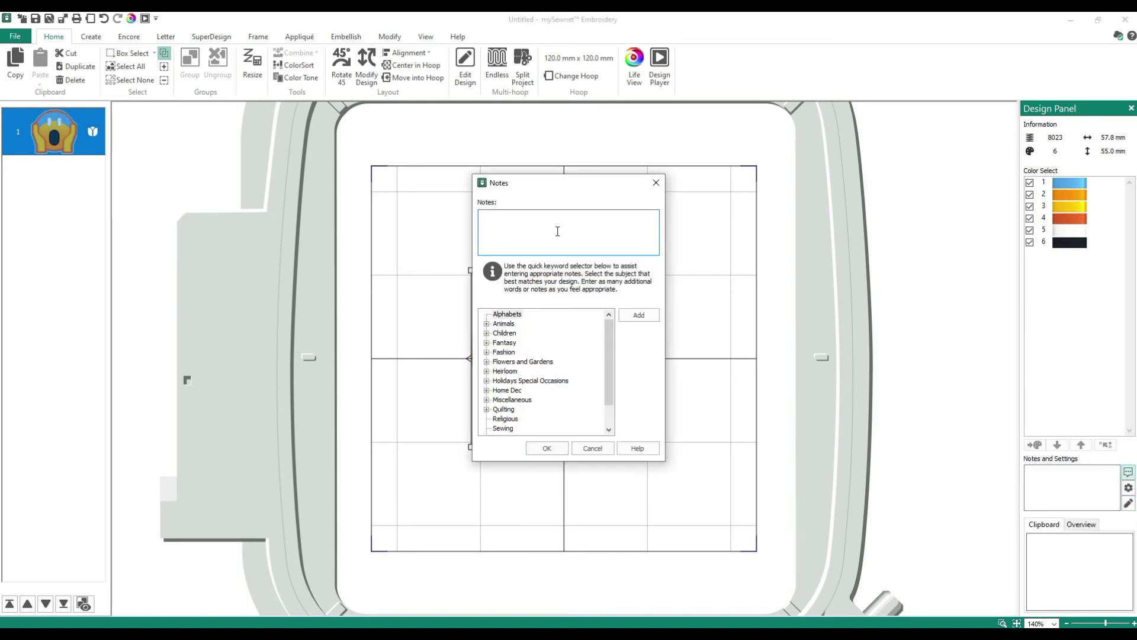
{"action": "type", "text": "OMG emo"}
{"action": "left_click", "coordinate": [547, 448]}
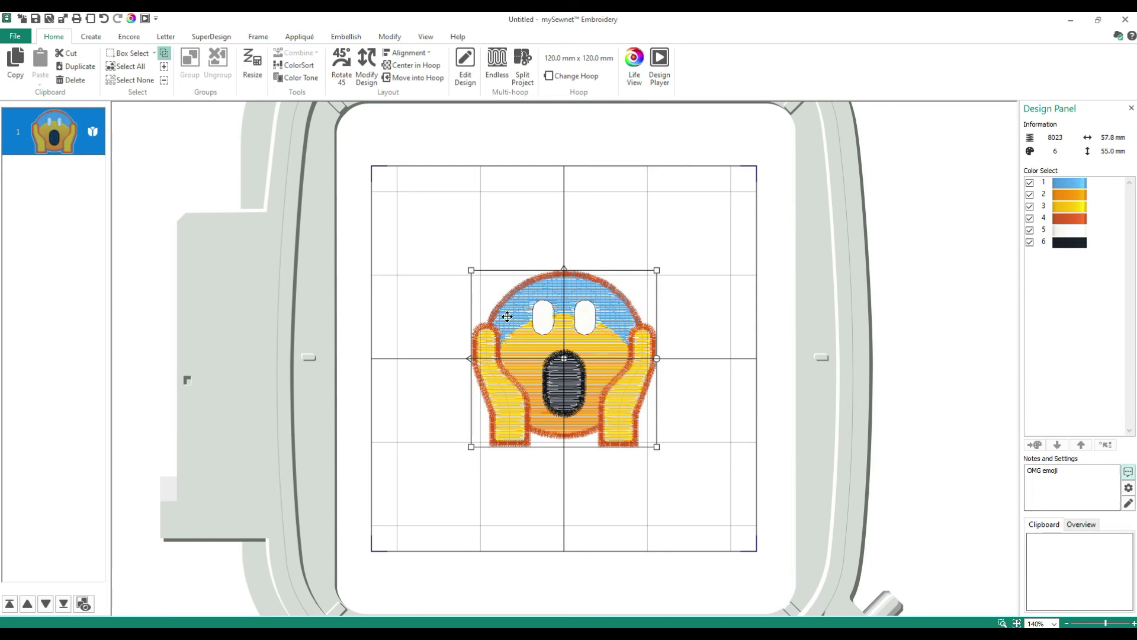
- Drag the emoji up, then back down to sit just above the hoop centre
{"action": "left_click_drag", "start_coordinate": [508, 315], "coordinate": [497, 231]}
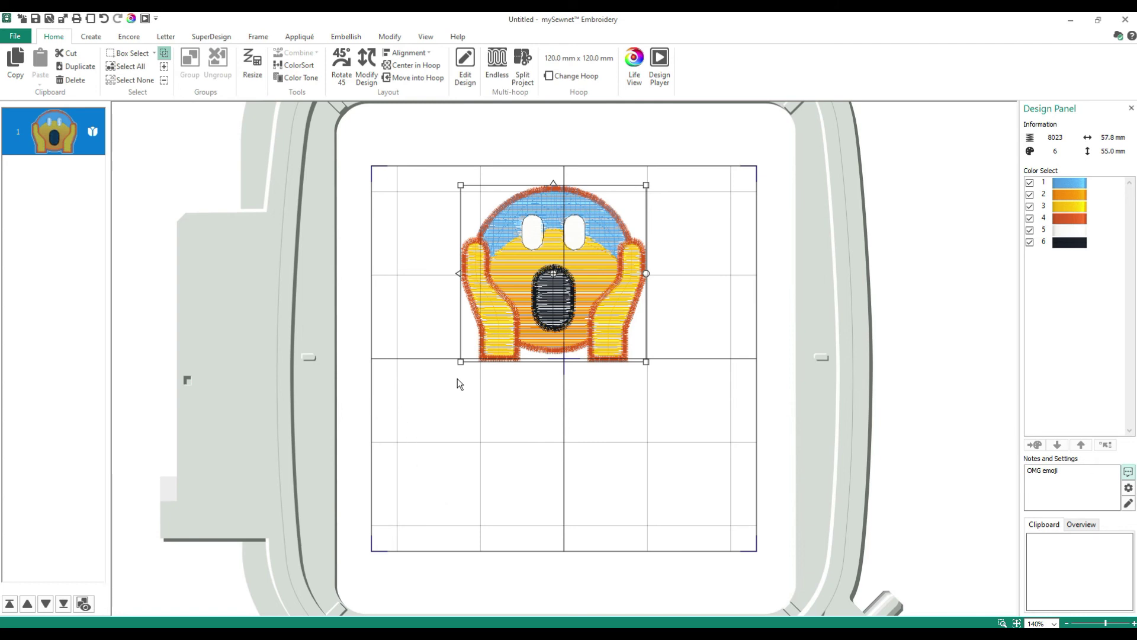
{"action": "left_click_drag", "start_coordinate": [527, 270], "coordinate": [519, 344]}
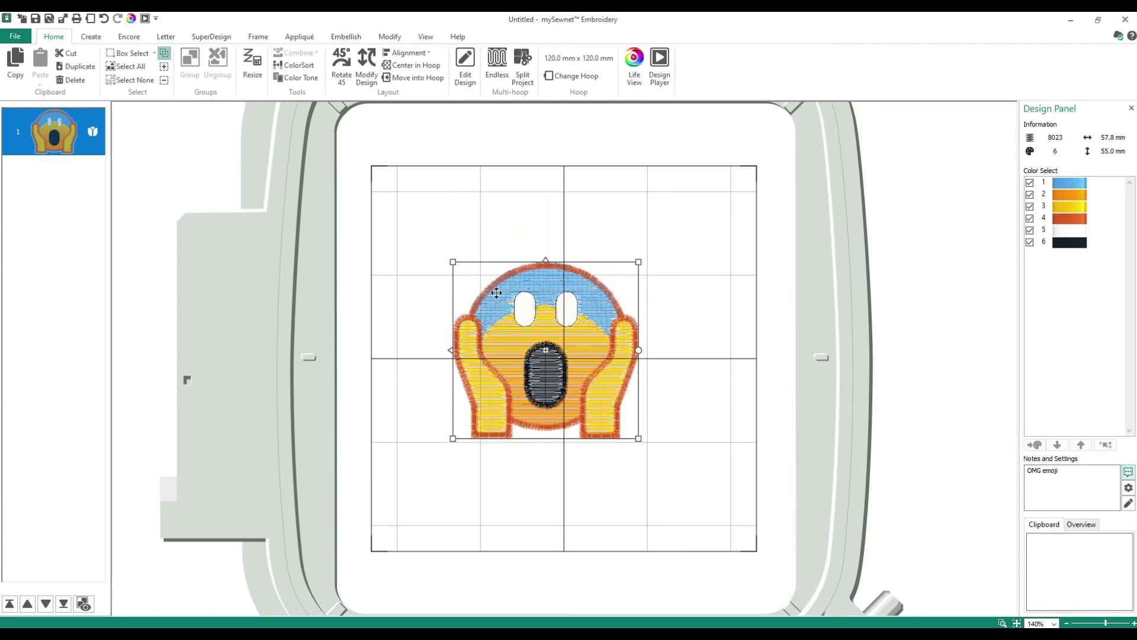
{"action": "left_click", "coordinate": [173, 37]}
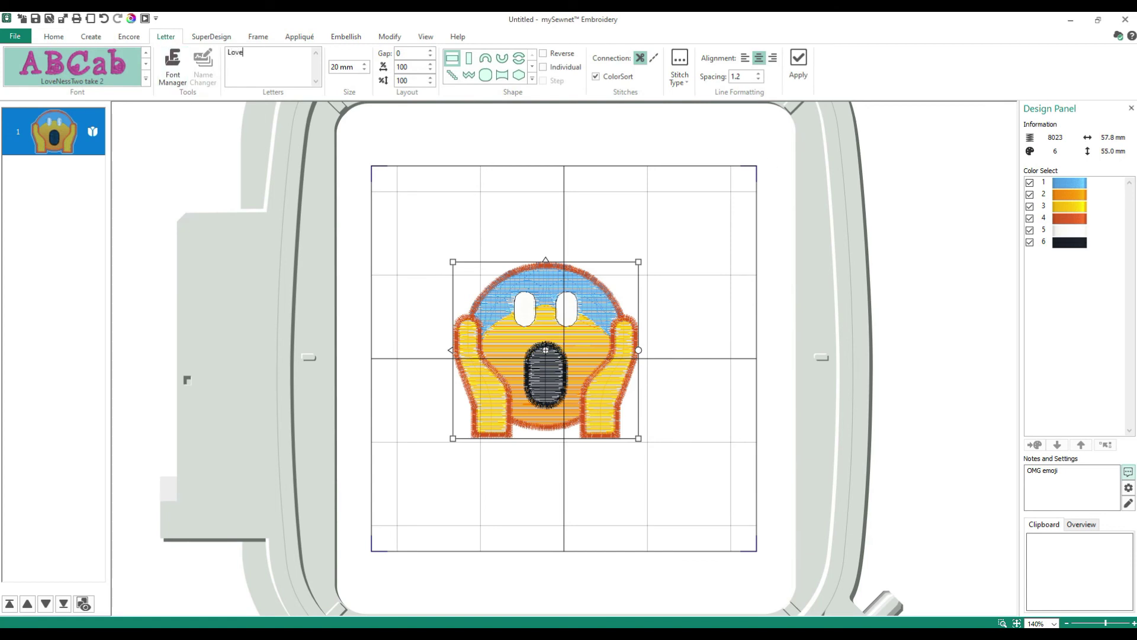
- Apply the pink 'Love' lettering, move it lower in the hoop, and cut the scream emoji
{"action": "left_click", "coordinate": [798, 64]}
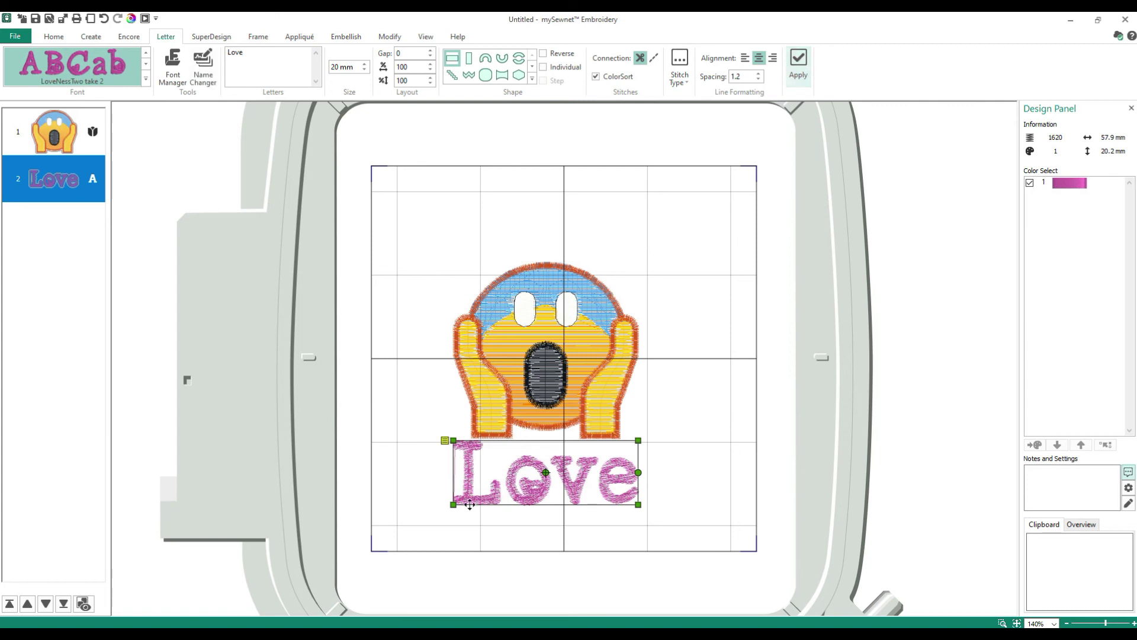
{"action": "left_click_drag", "start_coordinate": [528, 480], "coordinate": [532, 500]}
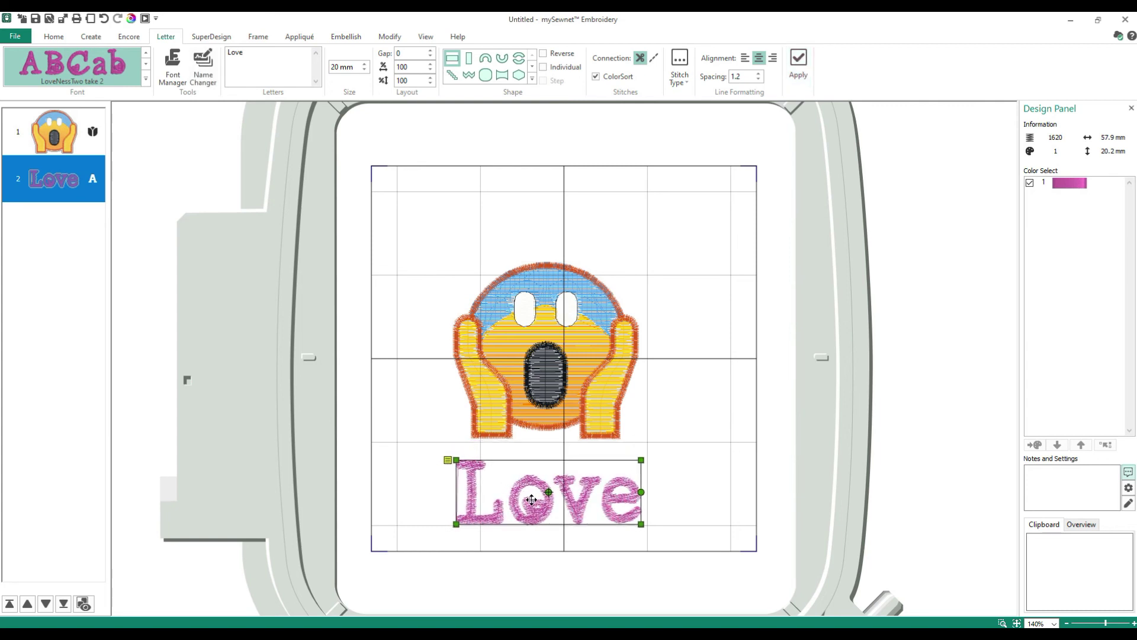
{"action": "left_click", "coordinate": [563, 376]}
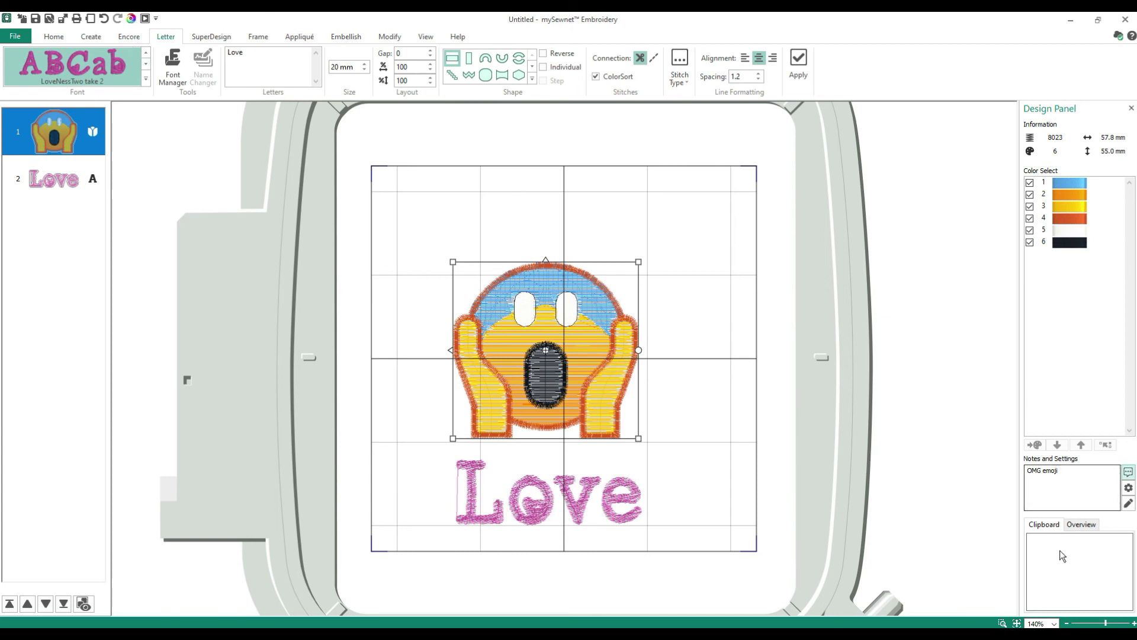
{"action": "left_click", "coordinate": [54, 36]}
{"action": "left_click", "coordinate": [67, 52]}
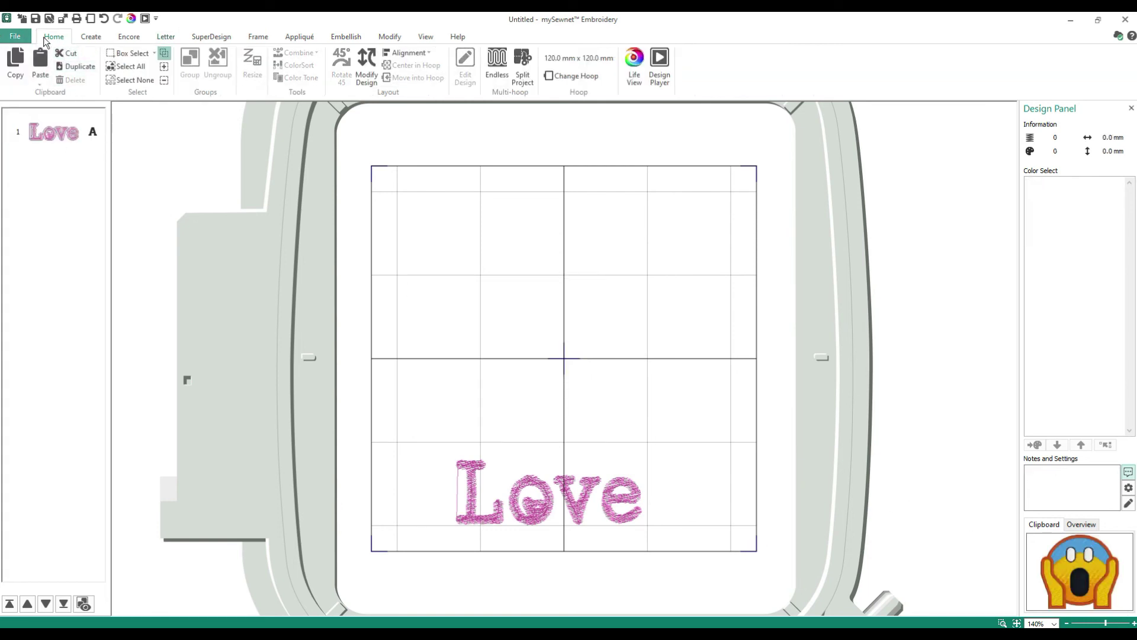
- Paste the emoji back after 'Love', undo and redo the paste, then open the online Help
{"action": "left_click", "coordinate": [40, 61]}
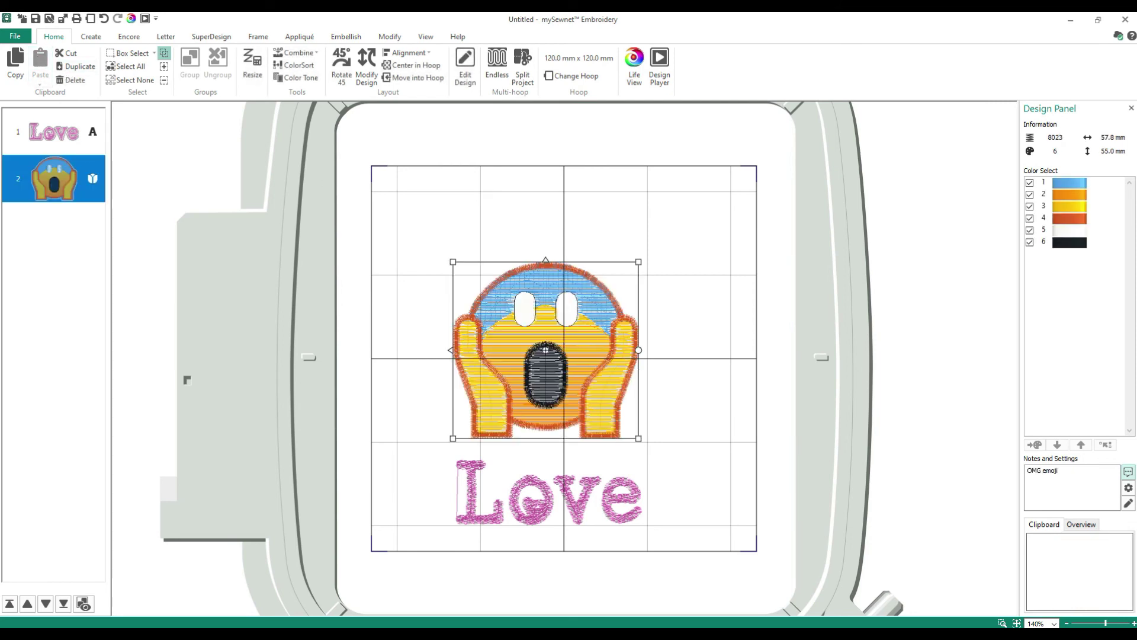
{"action": "left_click", "coordinate": [105, 20]}
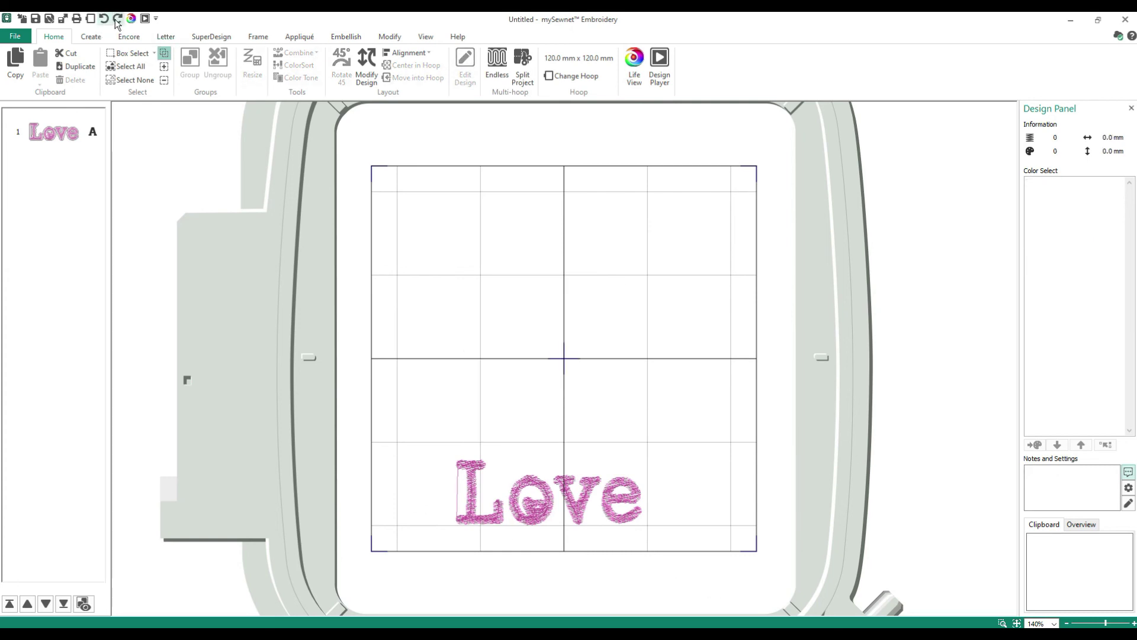
{"action": "left_click", "coordinate": [115, 18]}
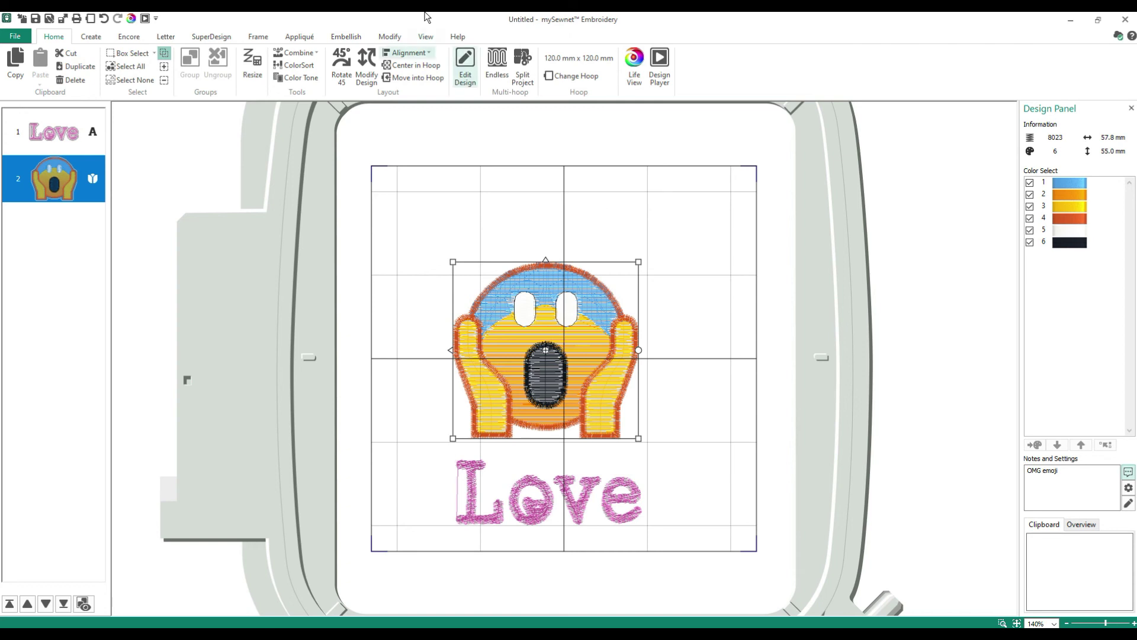
{"action": "left_click", "coordinate": [471, 37]}
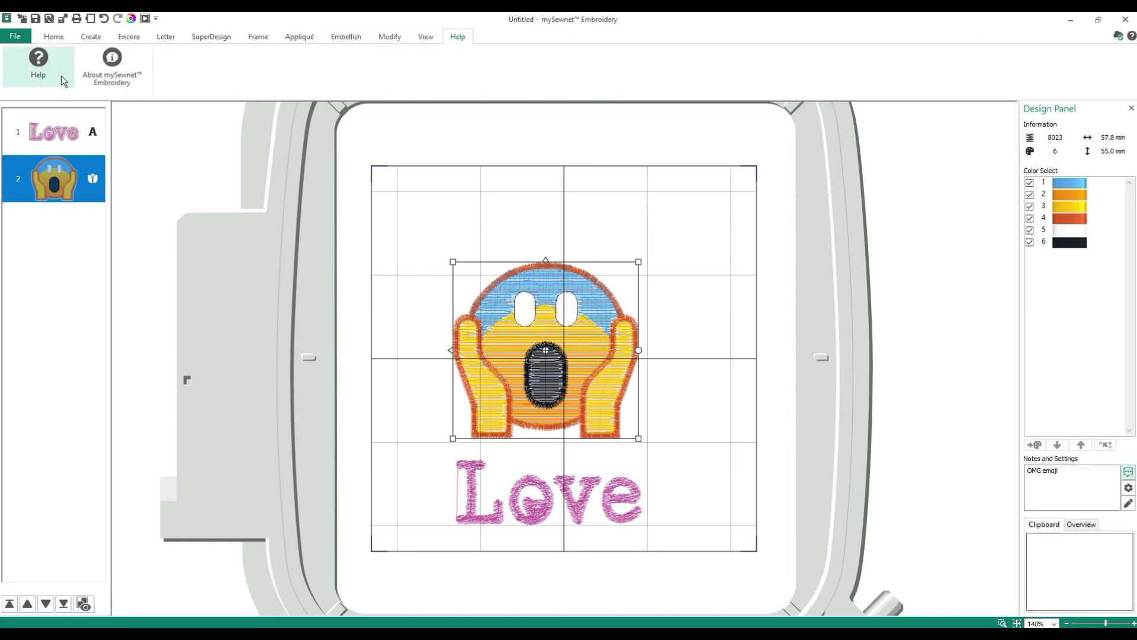
{"action": "left_click", "coordinate": [38, 65]}
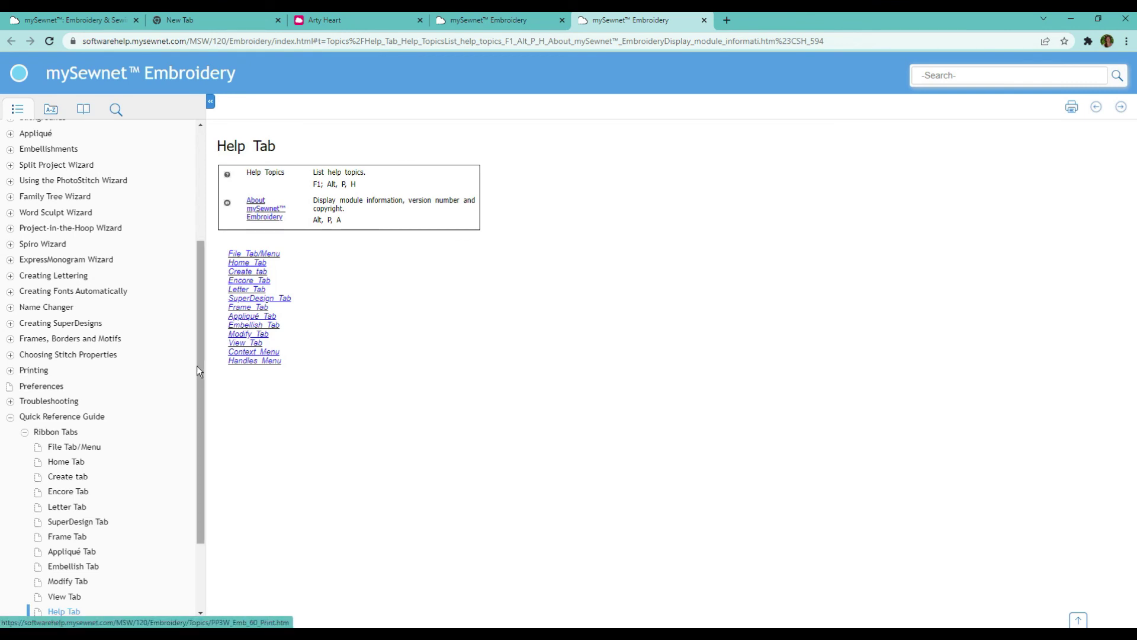
- Read the Project-in-the-Hoop Wizard help page, then minimize the browser
{"action": "left_click_drag", "start_coordinate": [198, 364], "coordinate": [110, 161]}
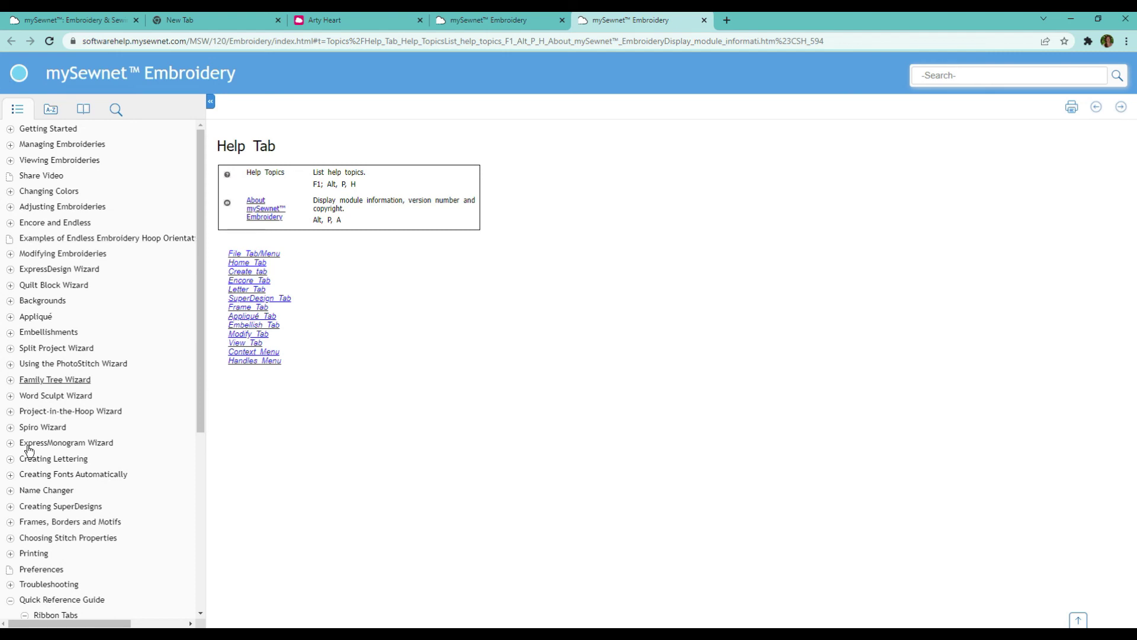
{"action": "left_click", "coordinate": [50, 412]}
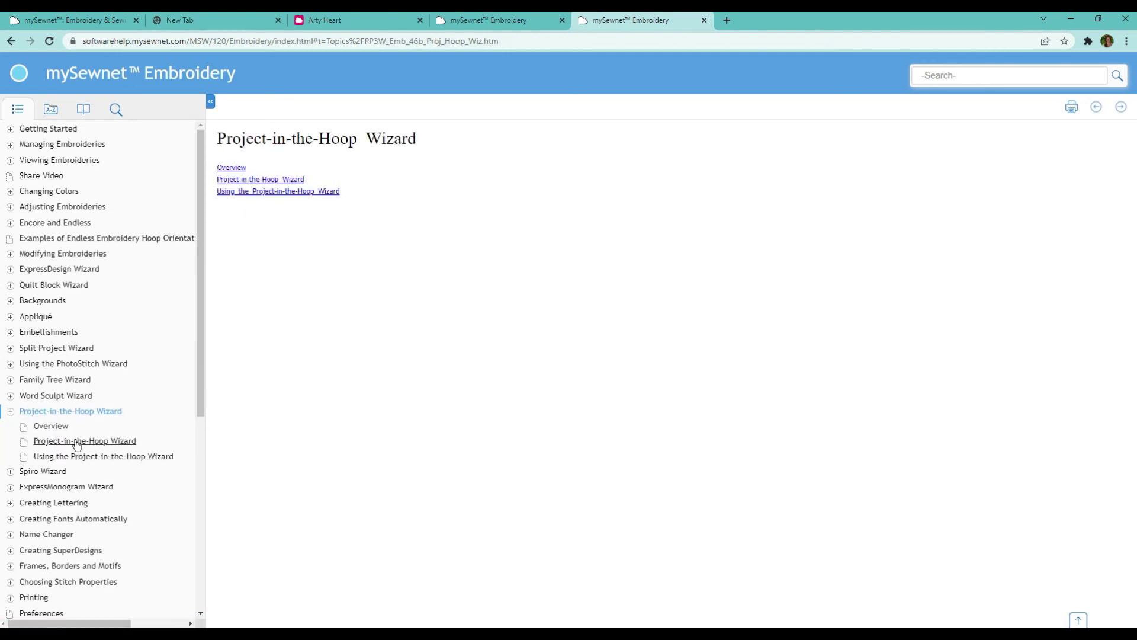
{"action": "left_click", "coordinate": [89, 442]}
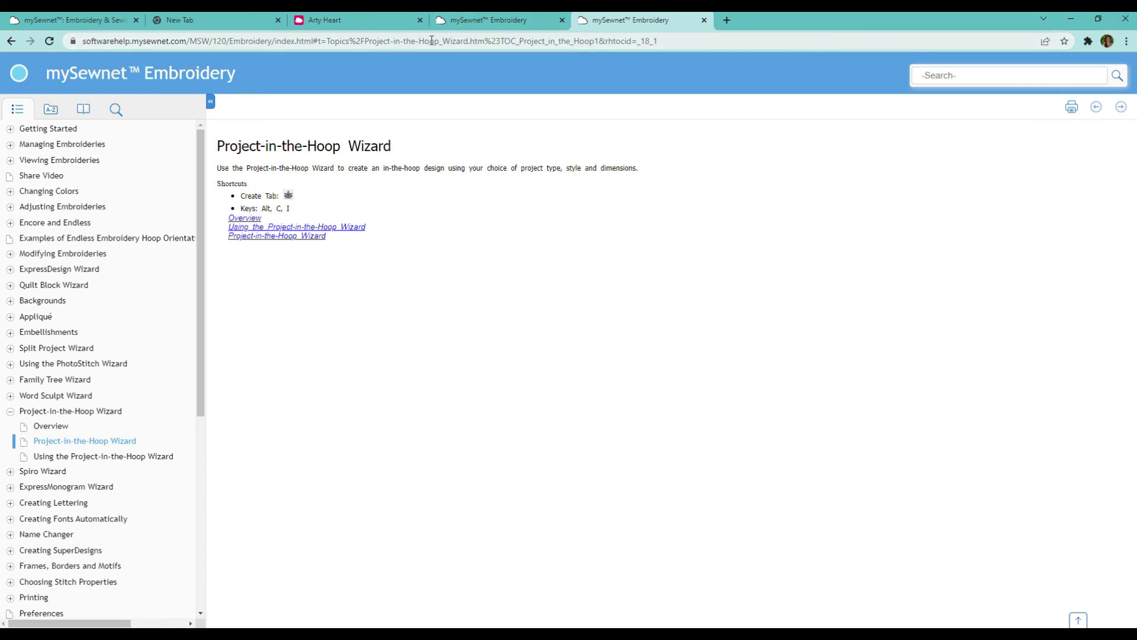
{"action": "left_click", "coordinate": [1070, 20]}
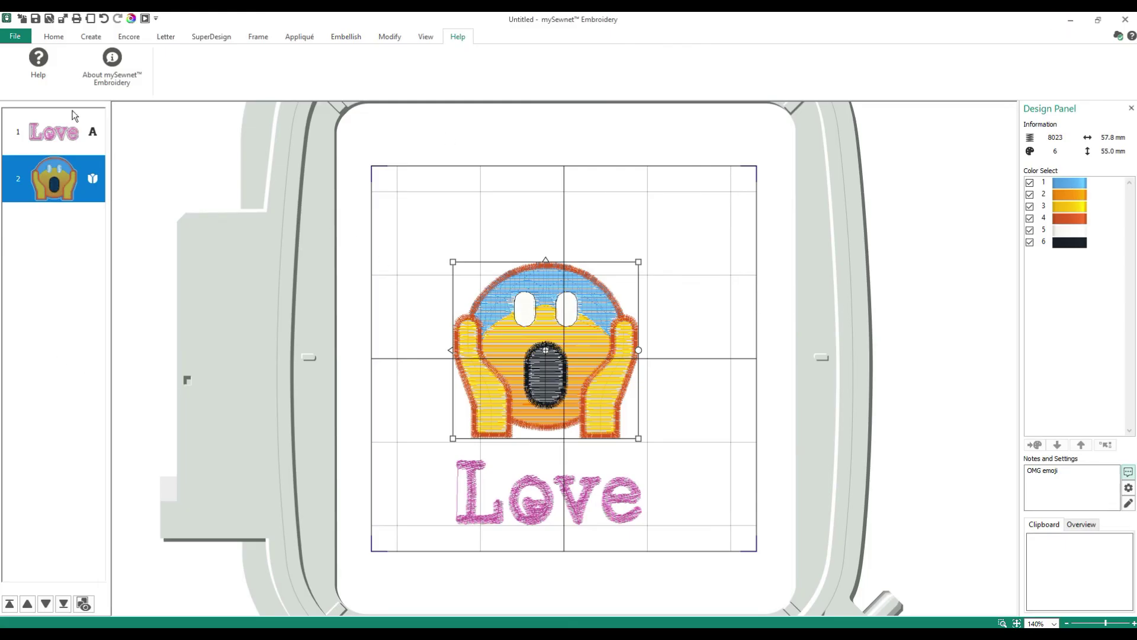
- Check the About box showing version 1.3.0.1079, close it, and return to the Home tab
{"action": "left_click", "coordinate": [133, 78]}
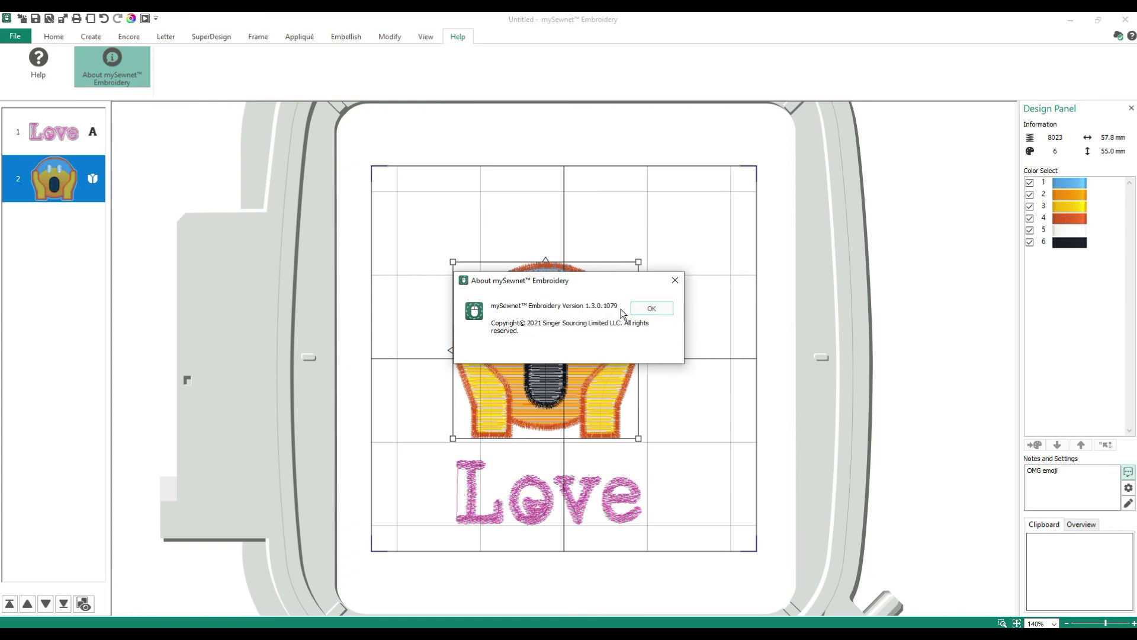
{"action": "left_click", "coordinate": [652, 309]}
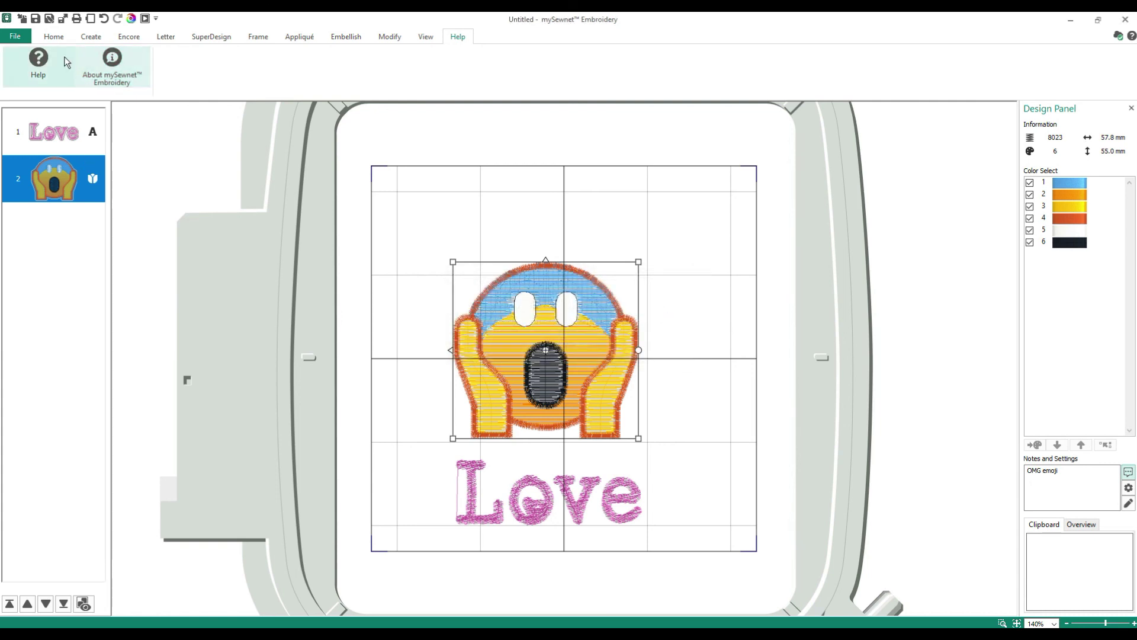
{"action": "left_click", "coordinate": [55, 37]}
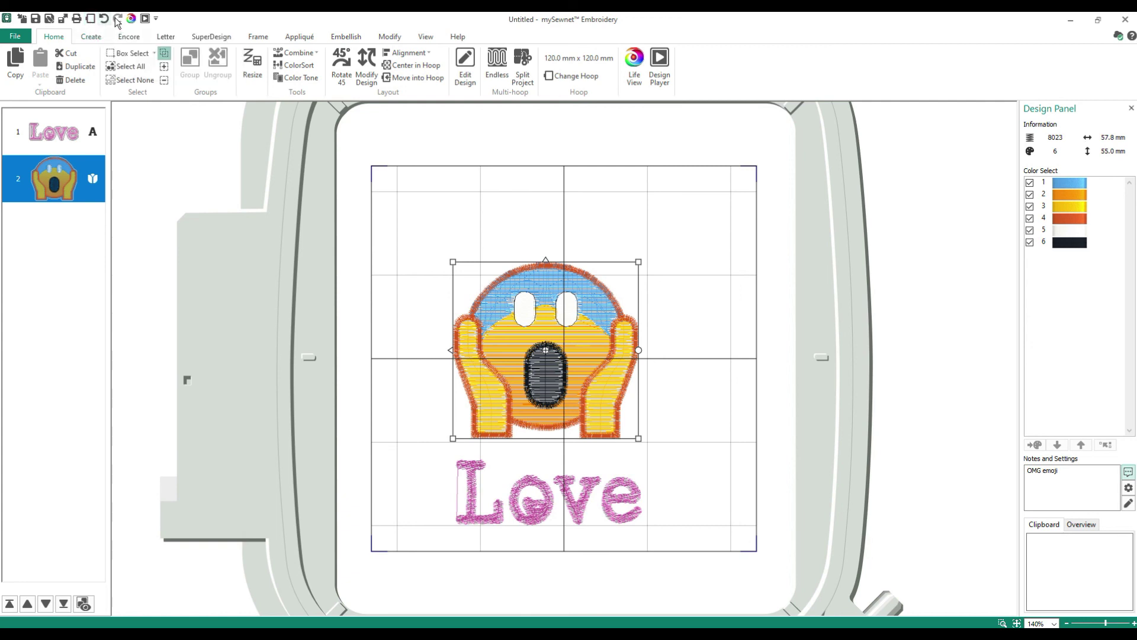
{"action": "left_click", "coordinate": [131, 18]}
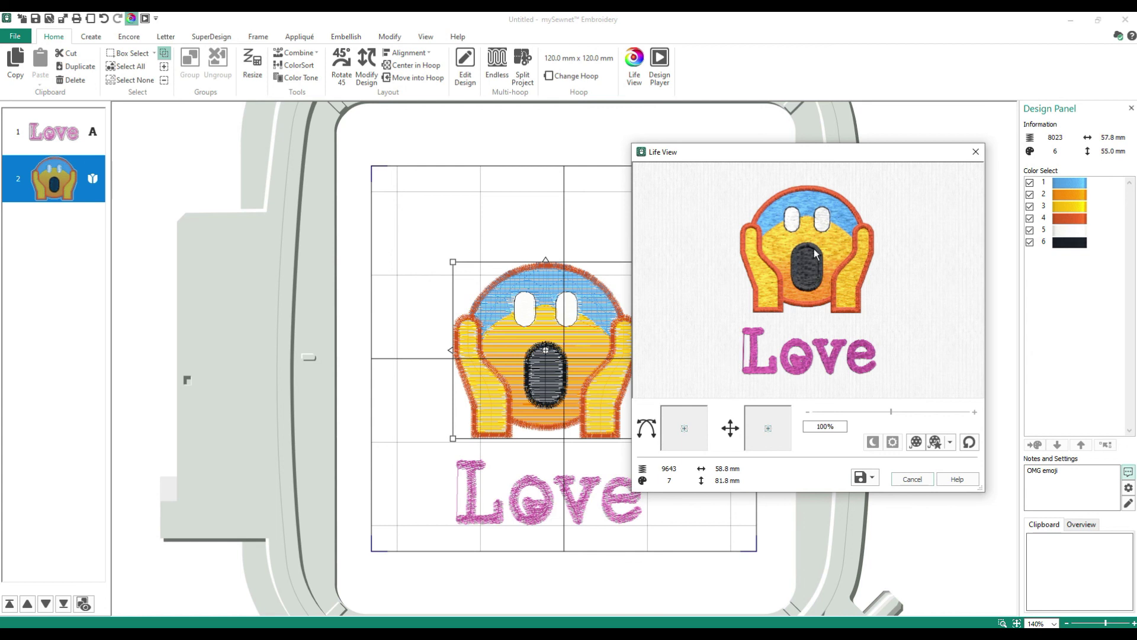
{"action": "left_click", "coordinate": [919, 477]}
{"action": "left_click", "coordinate": [144, 19]}
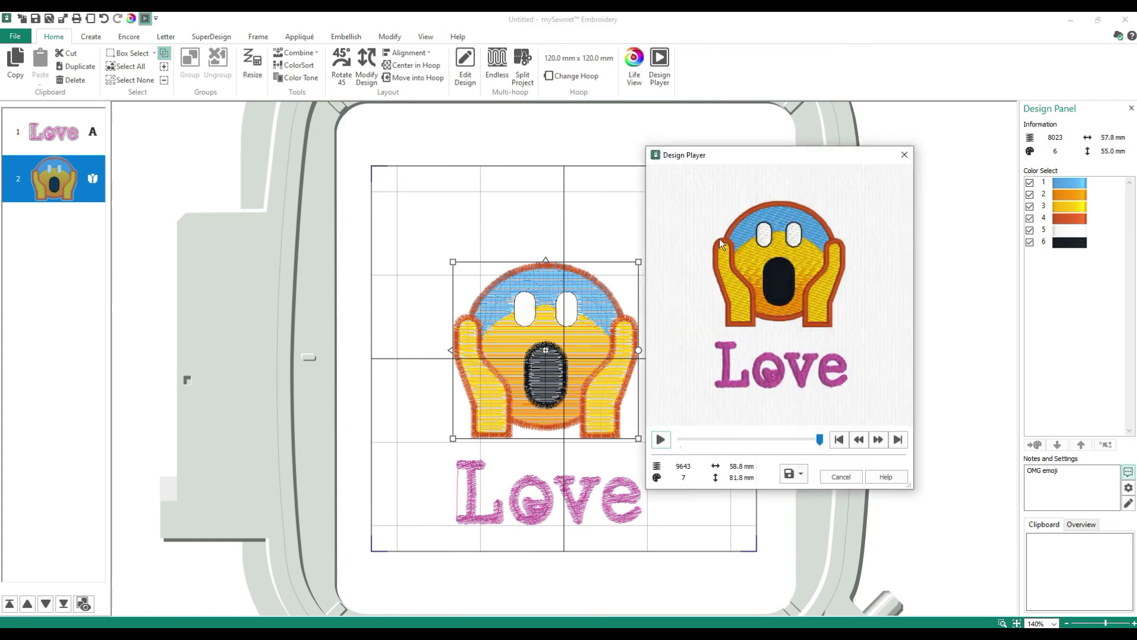
{"action": "left_click", "coordinate": [663, 440]}
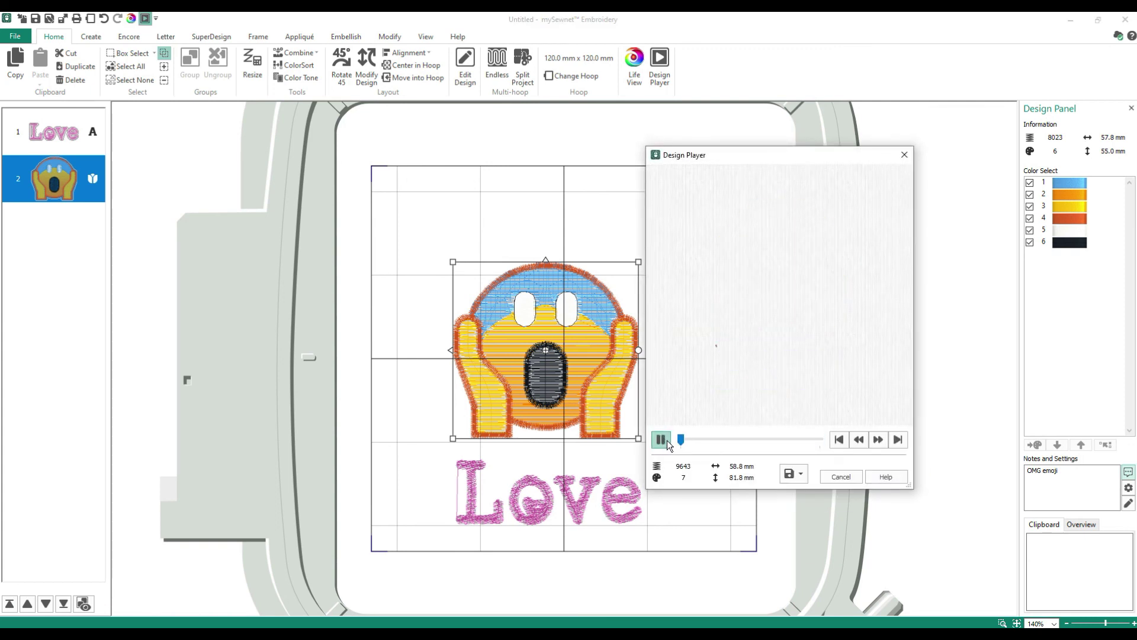
{"action": "left_click", "coordinate": [876, 439]}
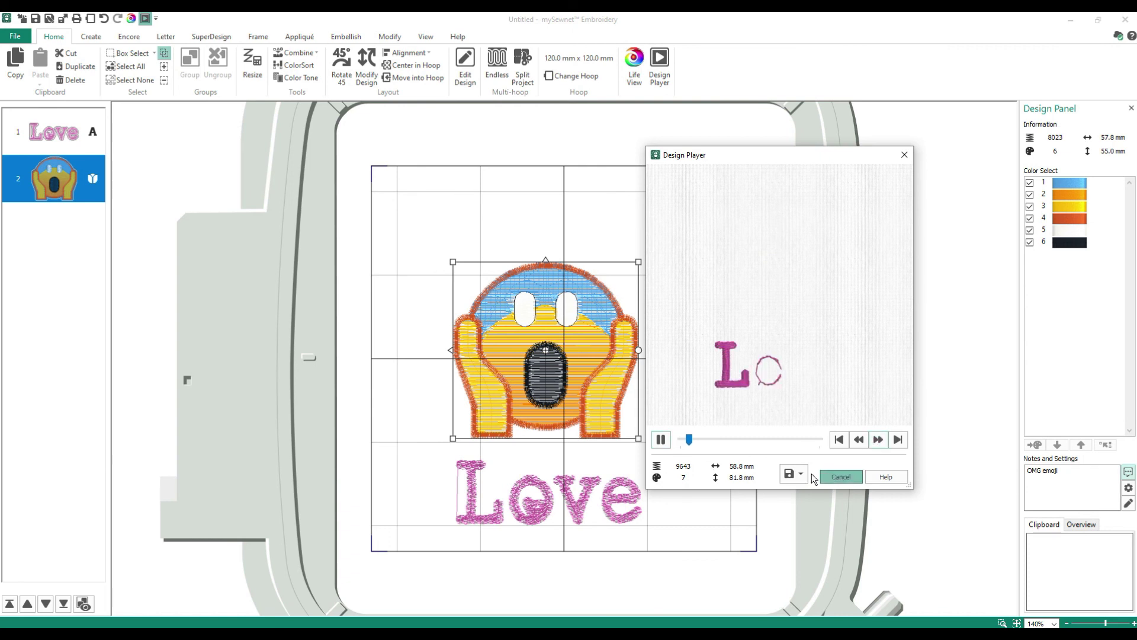
{"action": "left_click", "coordinate": [840, 477]}
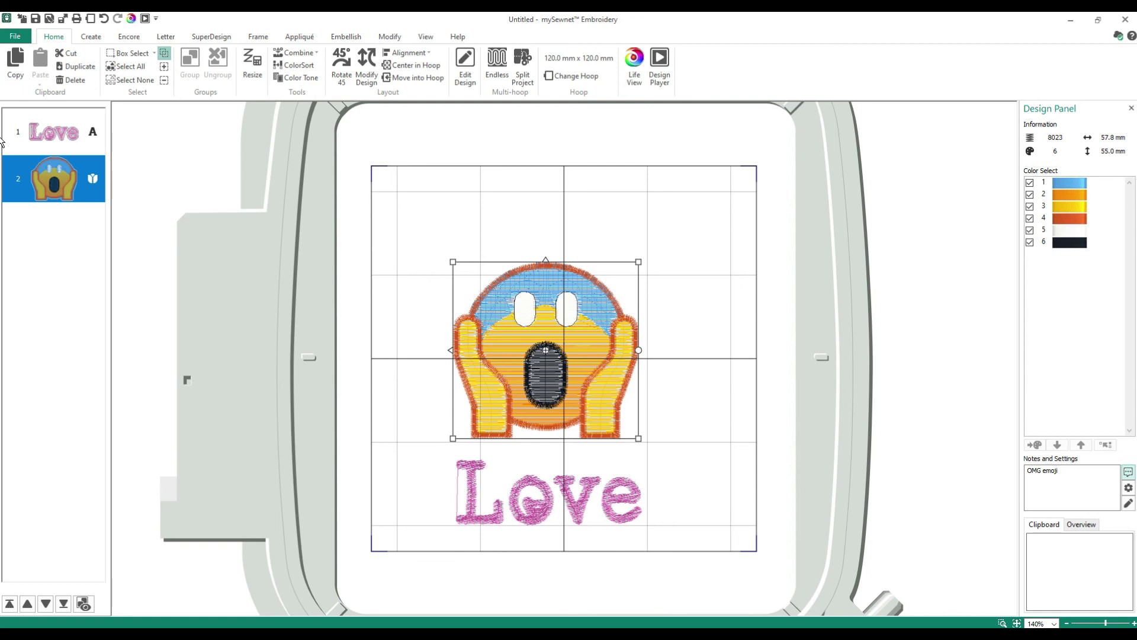
{"action": "left_click", "coordinate": [8, 37]}
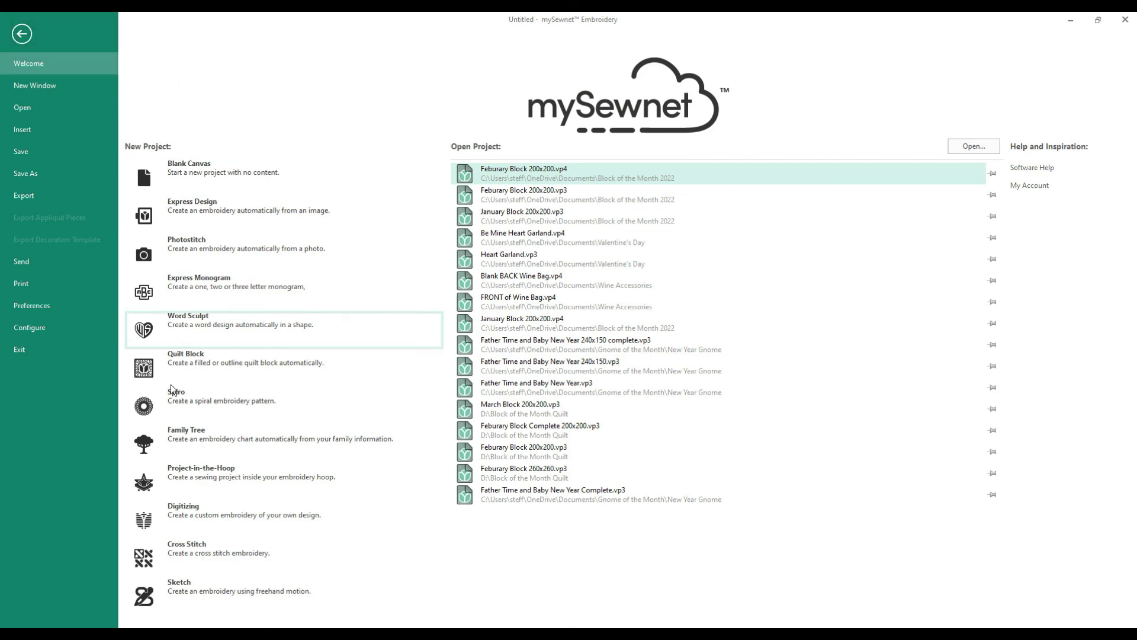
{"action": "left_click", "coordinate": [22, 34]}
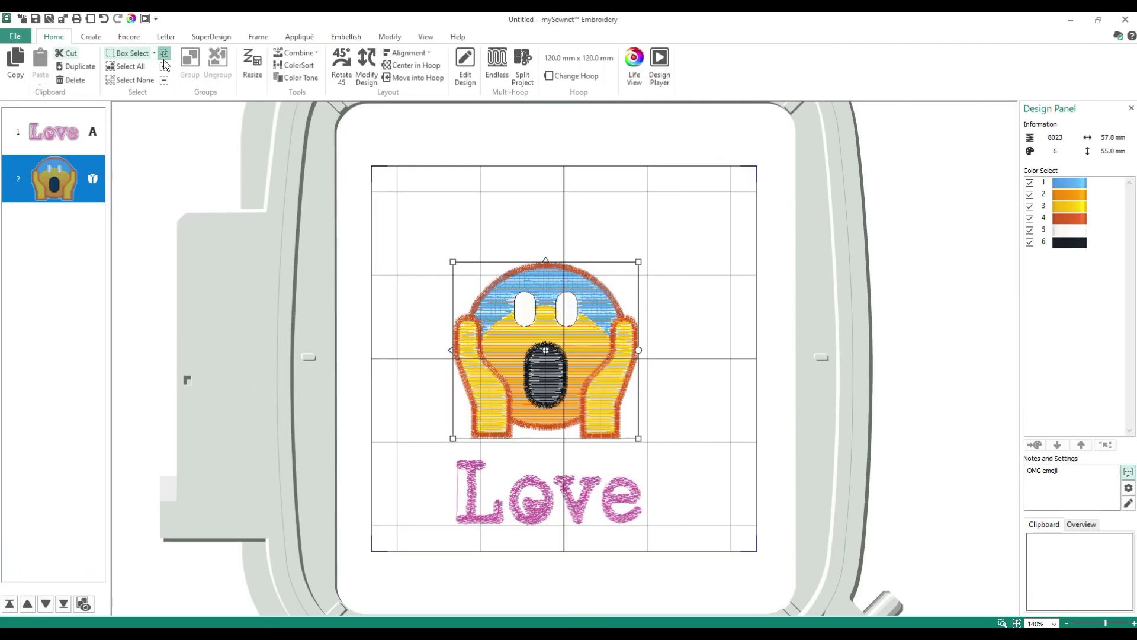
{"action": "left_click", "coordinate": [104, 36]}
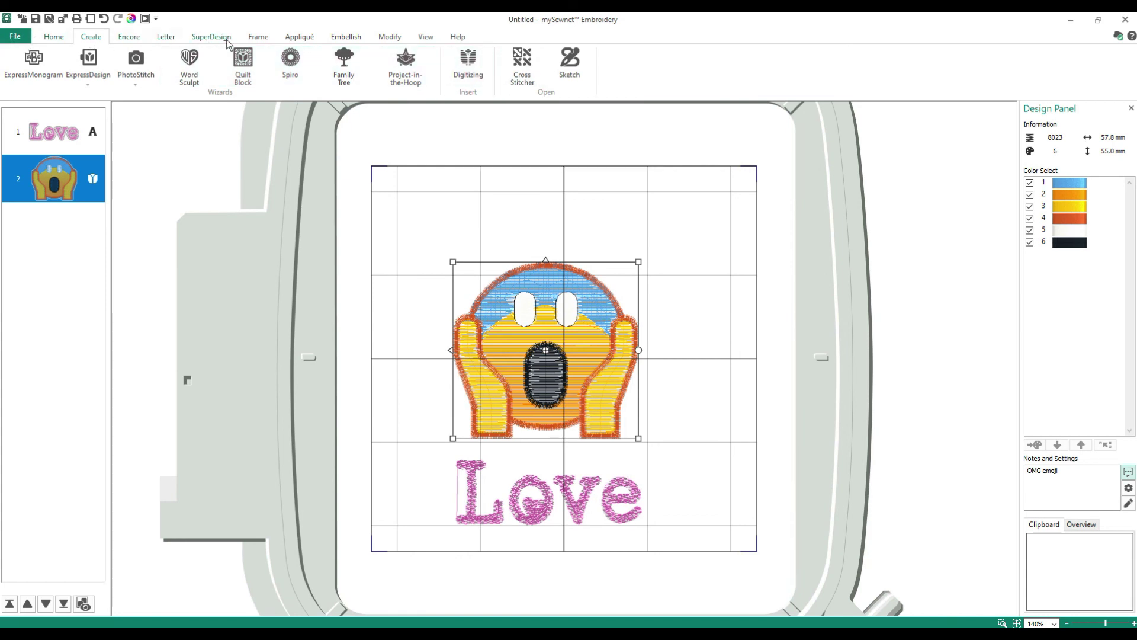
{"action": "left_click", "coordinate": [425, 37]}
{"action": "left_click", "coordinate": [390, 37]}
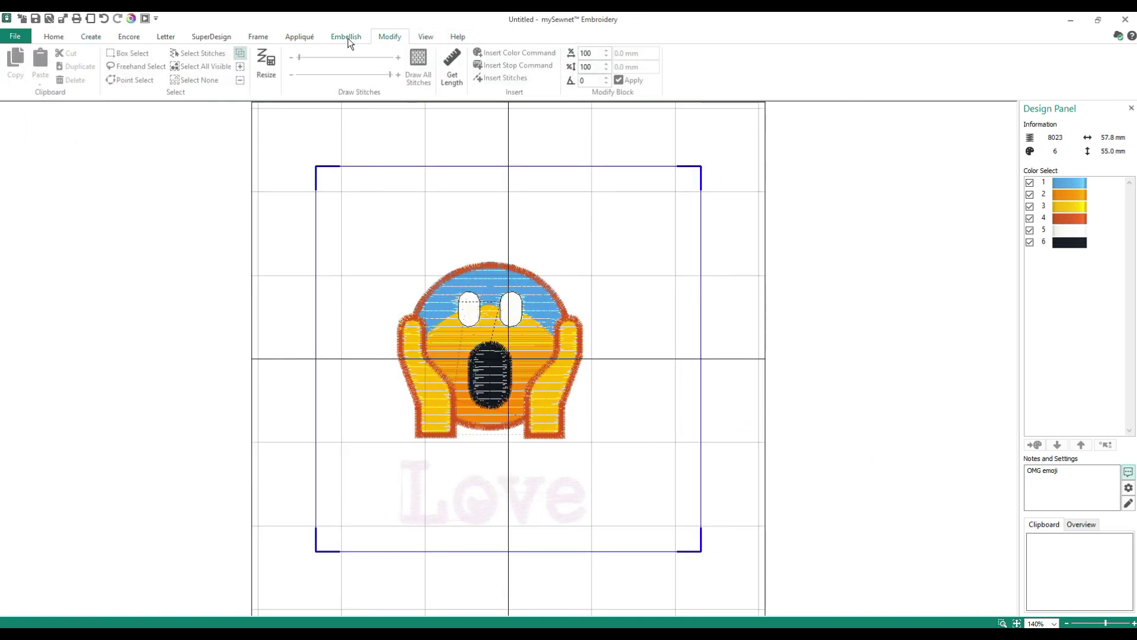
{"action": "left_click", "coordinate": [48, 37]}
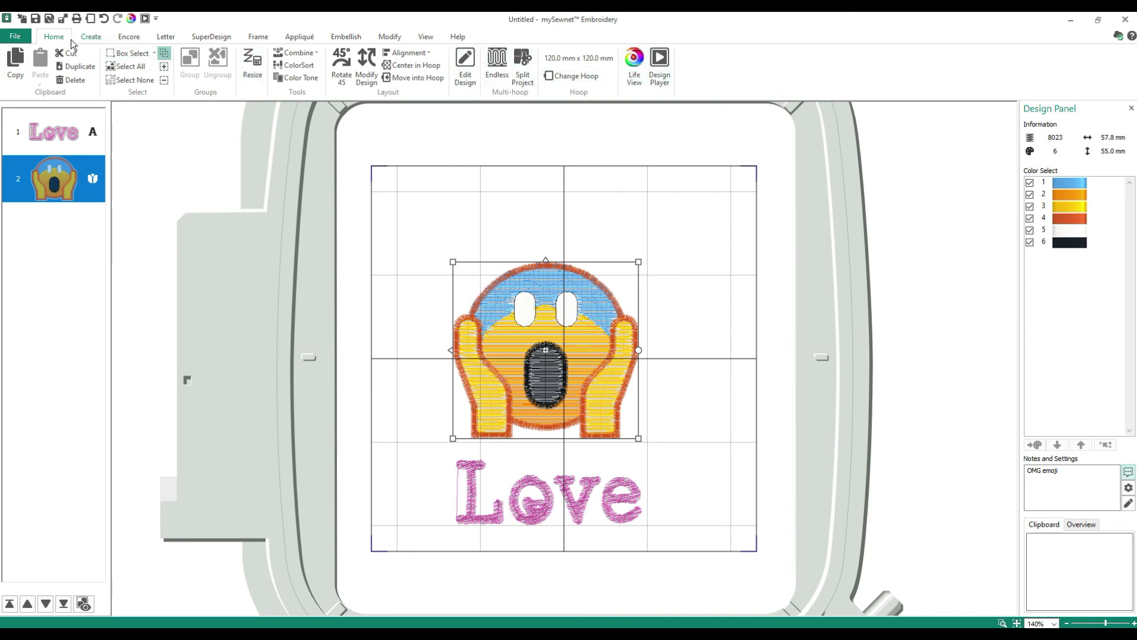
- In the SuperDesign design list, drag the scream emoji above 'Love' so it stitches first
{"action": "left_click", "coordinate": [125, 39]}
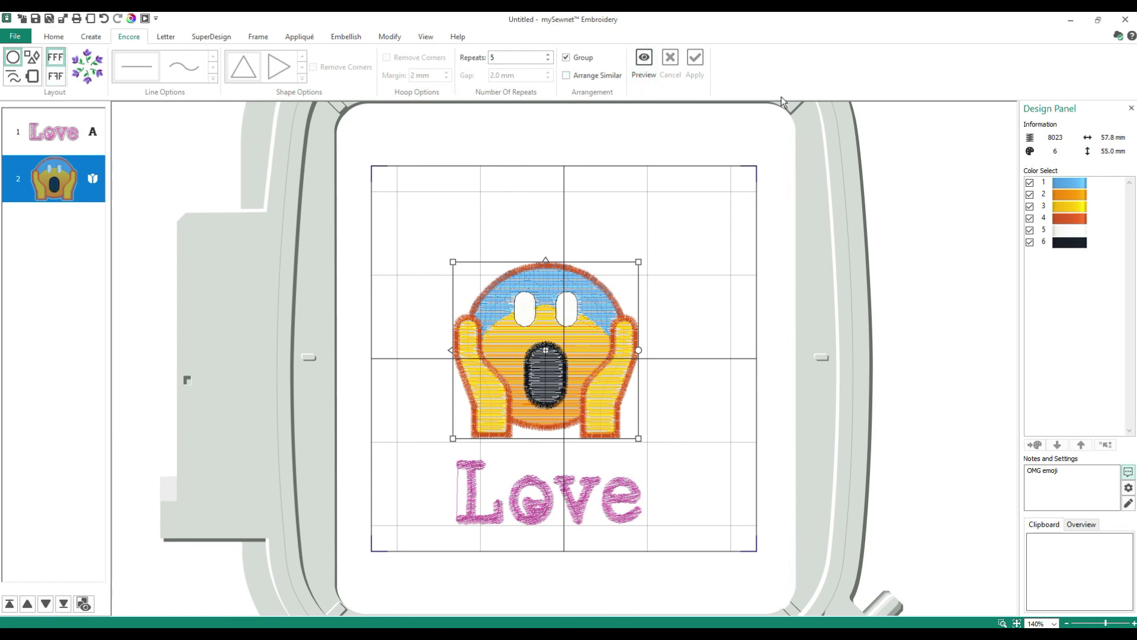
{"action": "left_click", "coordinate": [199, 37]}
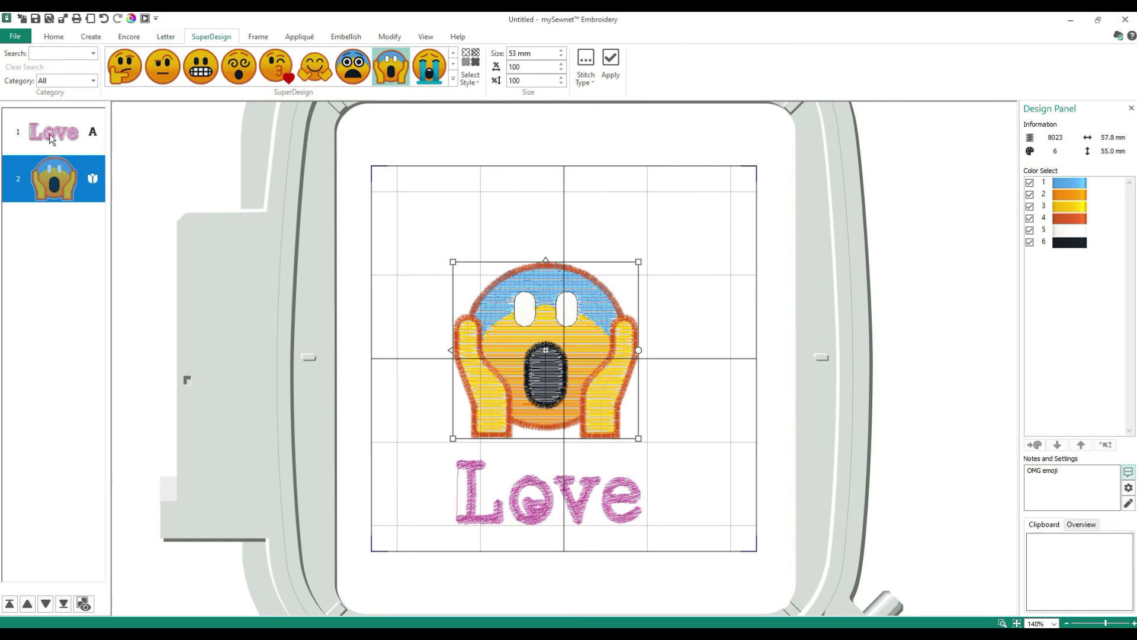
{"action": "left_click", "coordinate": [64, 153]}
{"action": "left_click_drag", "start_coordinate": [54, 175], "coordinate": [62, 143]}
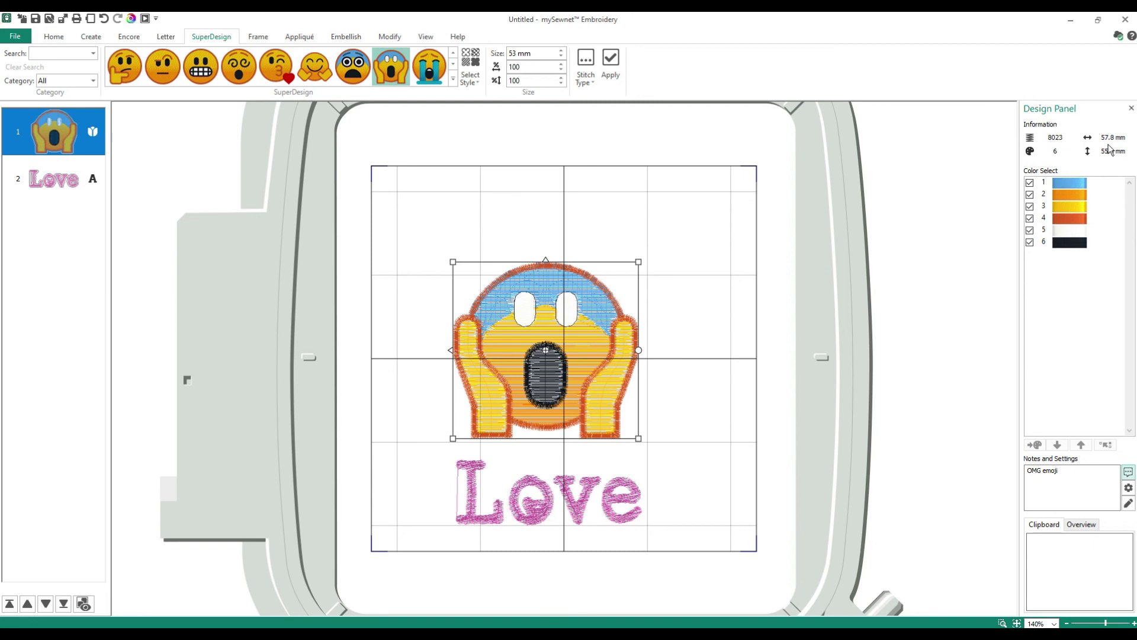
{"action": "mouse_move", "coordinate": [1113, 149]}
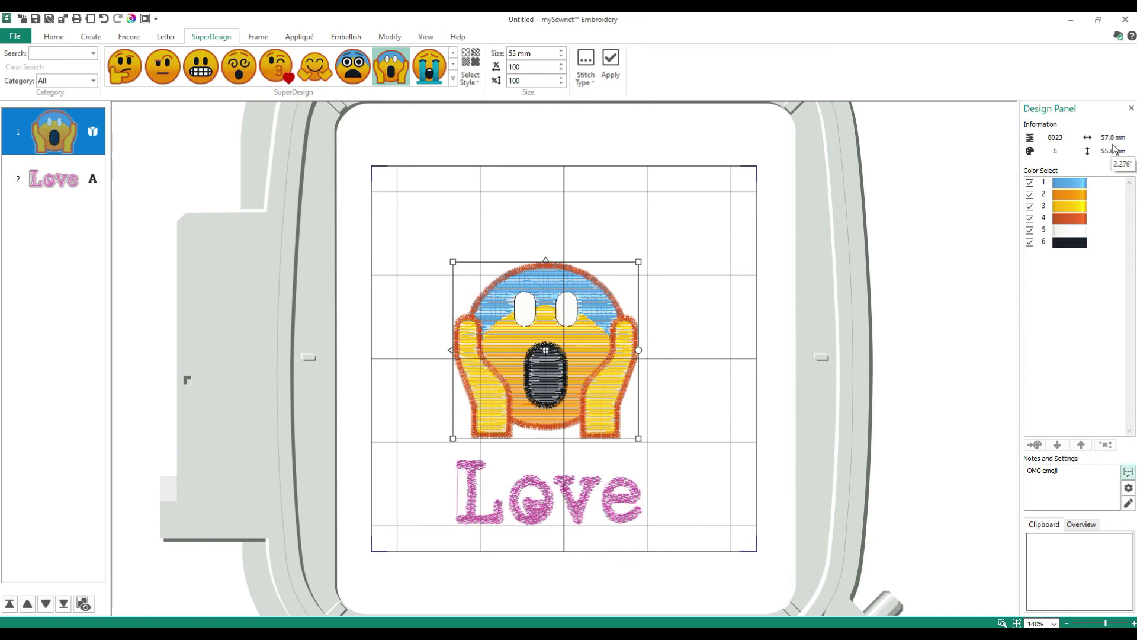